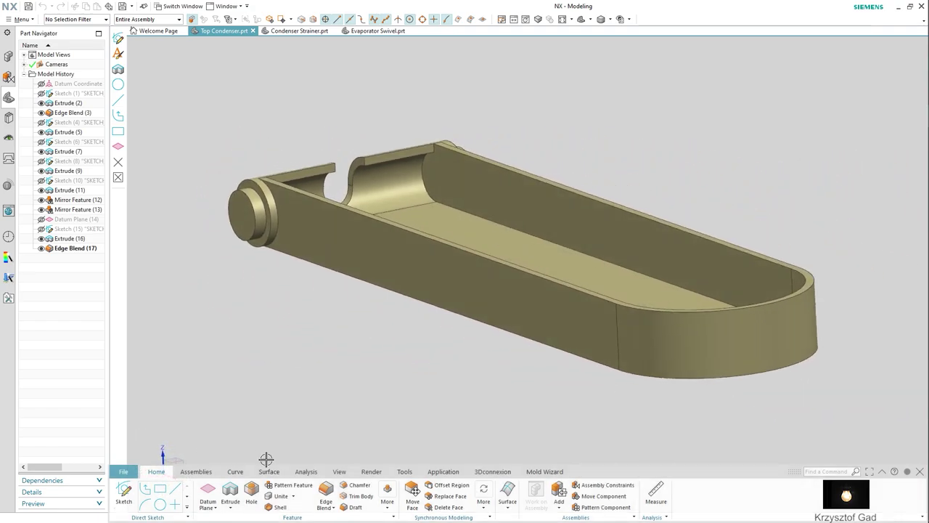
Create an A4 Top Condenser drawing sheet, skip the title block fields, and place a Top view
scroll(276, 476, down, 8)
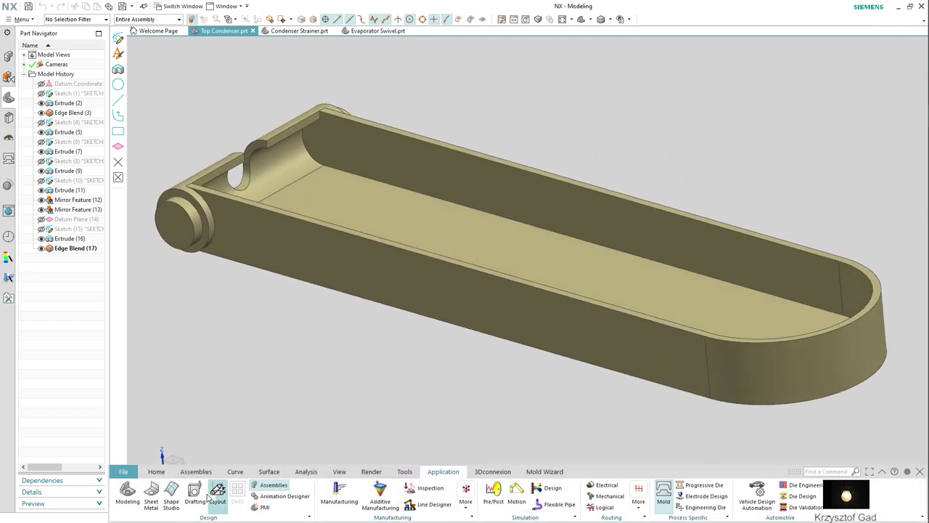
click(194, 492)
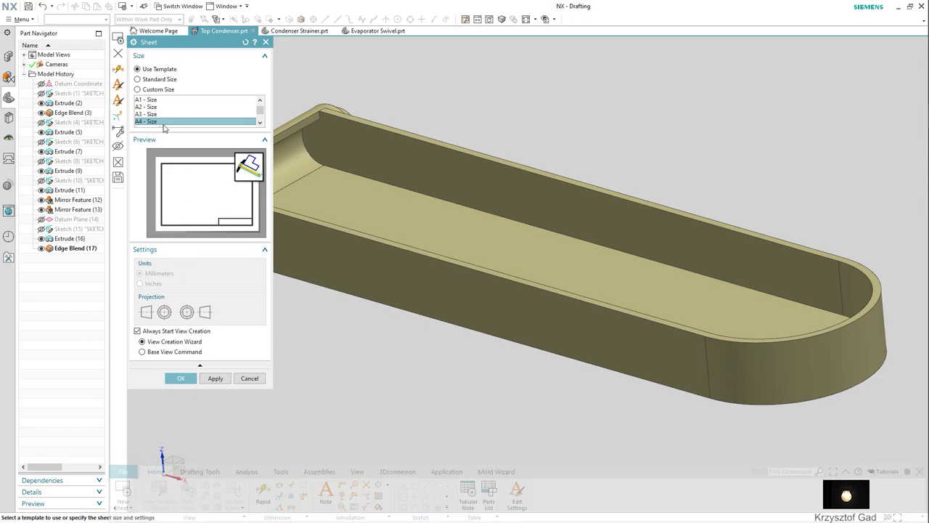
click(190, 376)
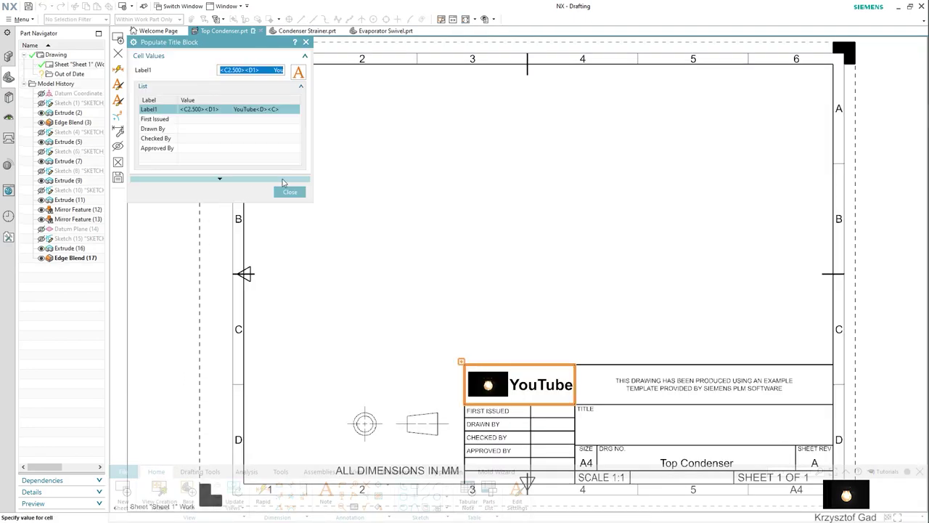
click(290, 191)
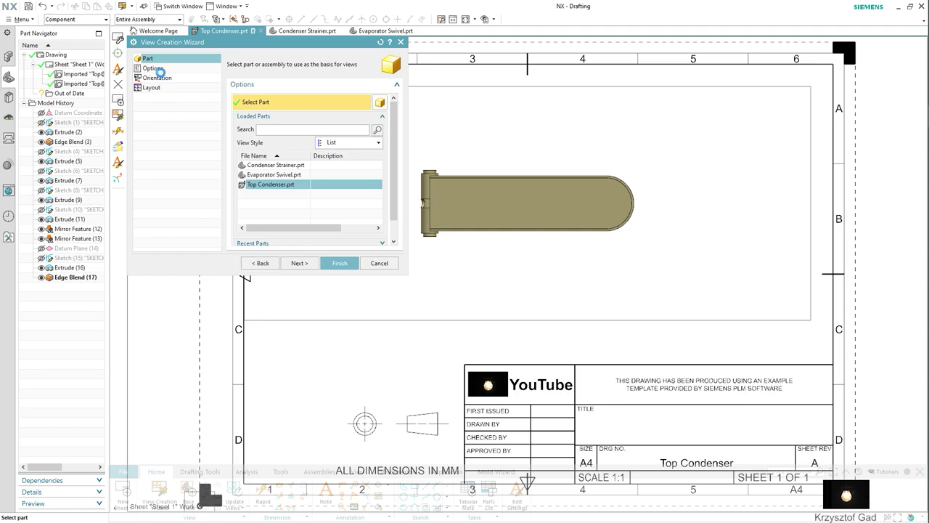
click(159, 70)
click(164, 80)
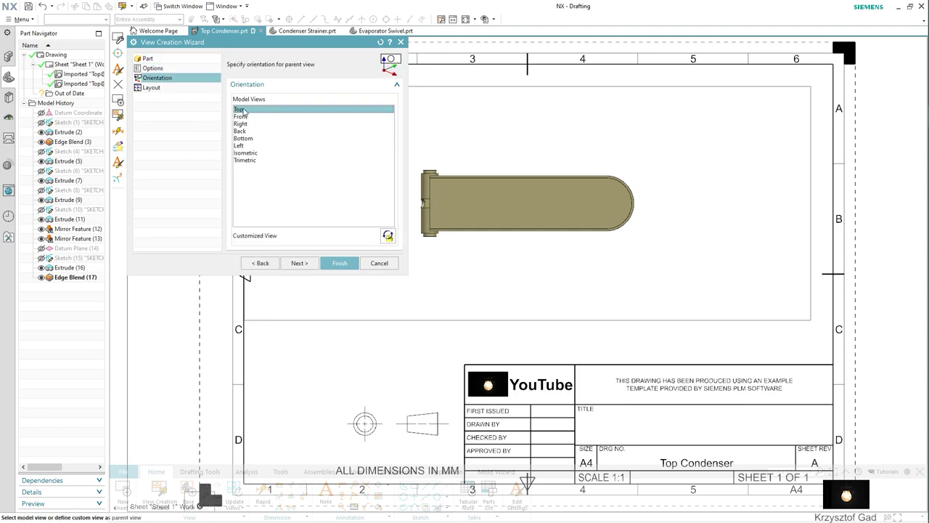
click(336, 265)
Redraw the top view's boundary as a tighter manual rectangle around the part
right_click(356, 323)
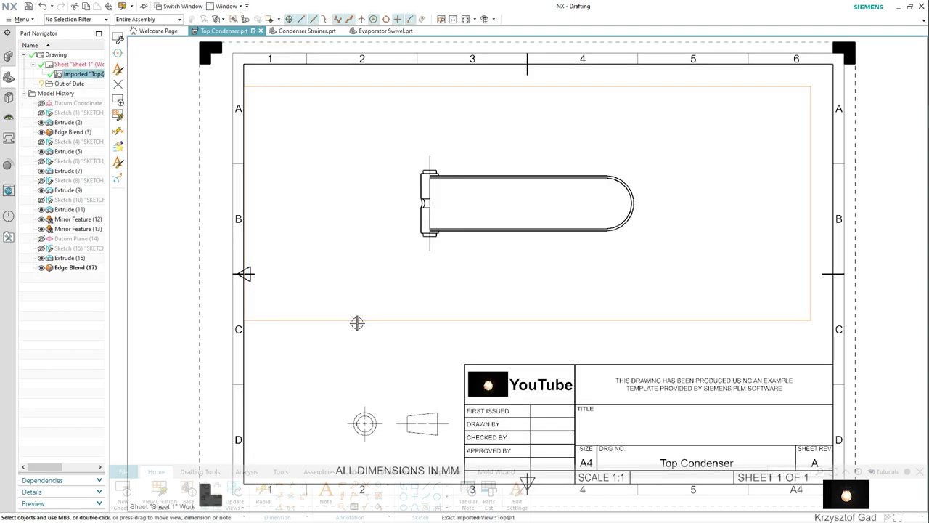
click(385, 210)
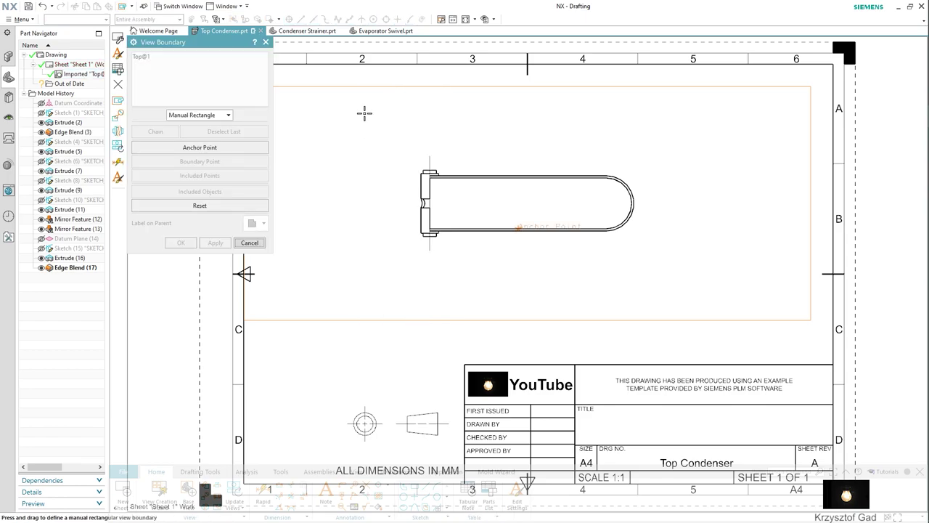
drag(363, 109, 682, 279)
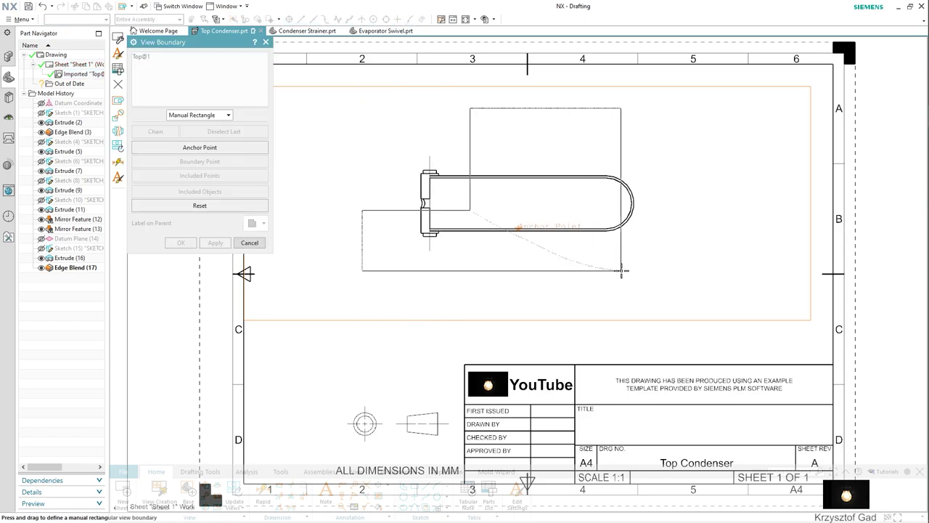
click(262, 247)
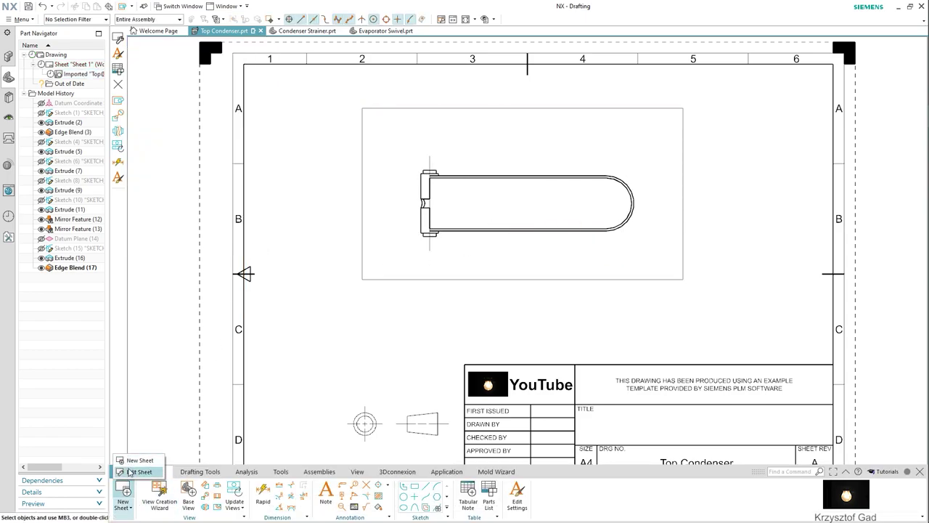
Resize the sheet to a custom 297 × 210 and move the top view to the top
click(129, 471)
click(139, 79)
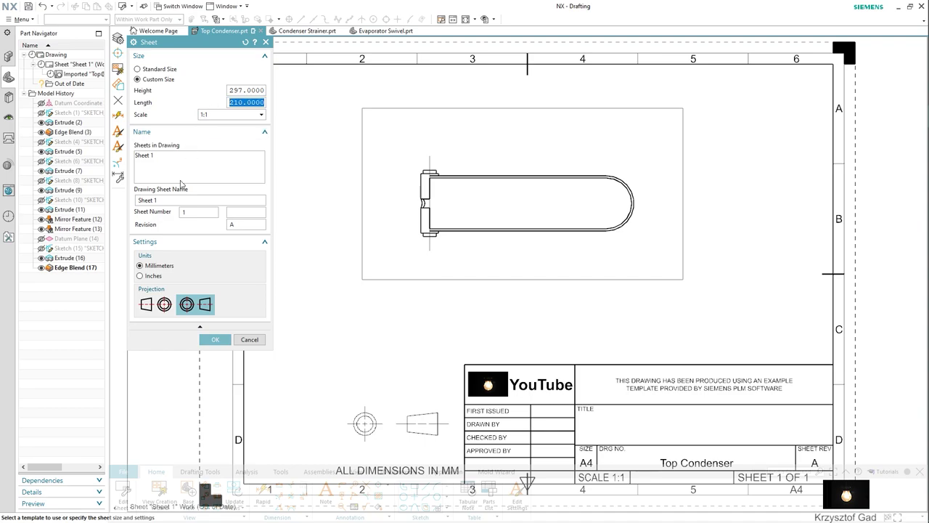
click(215, 339)
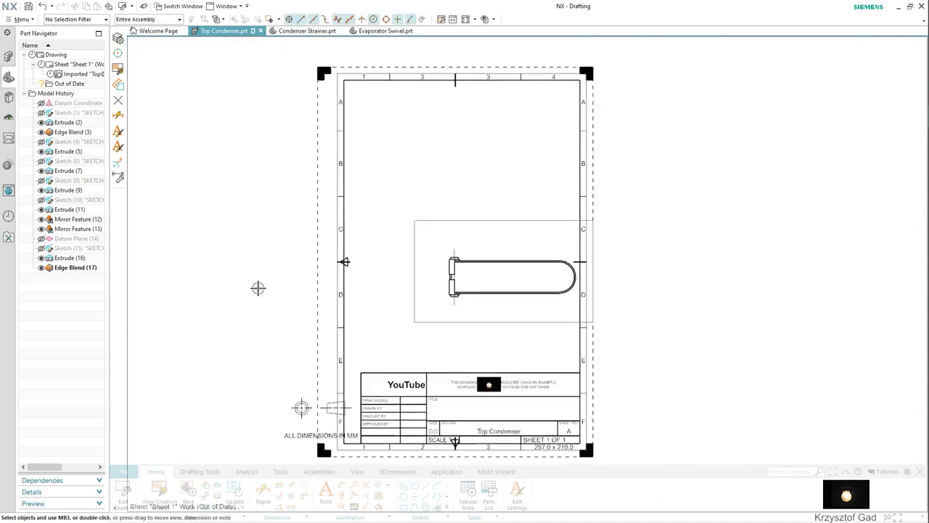
drag(481, 240, 439, 116)
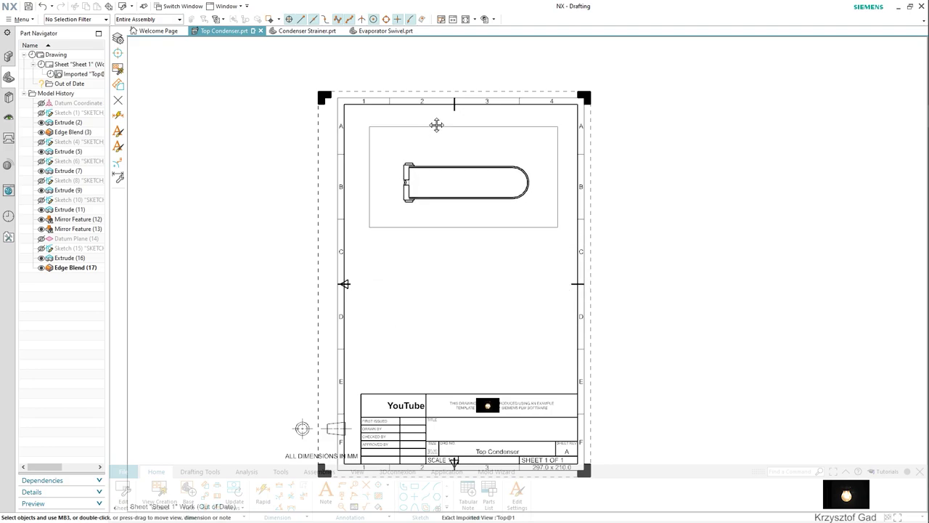
scroll(314, 262, up, 1)
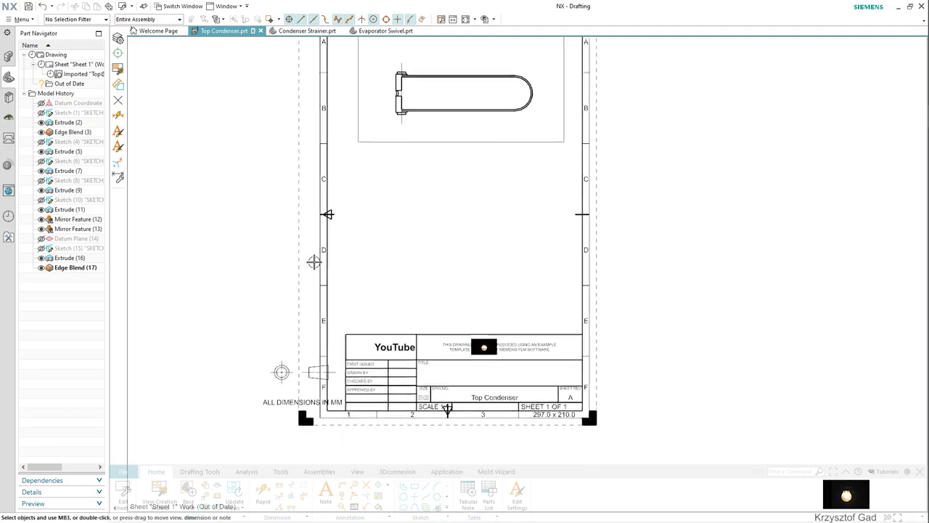
scroll(244, 383, up, 1)
Check the drawing's Layer Settings
click(22, 19)
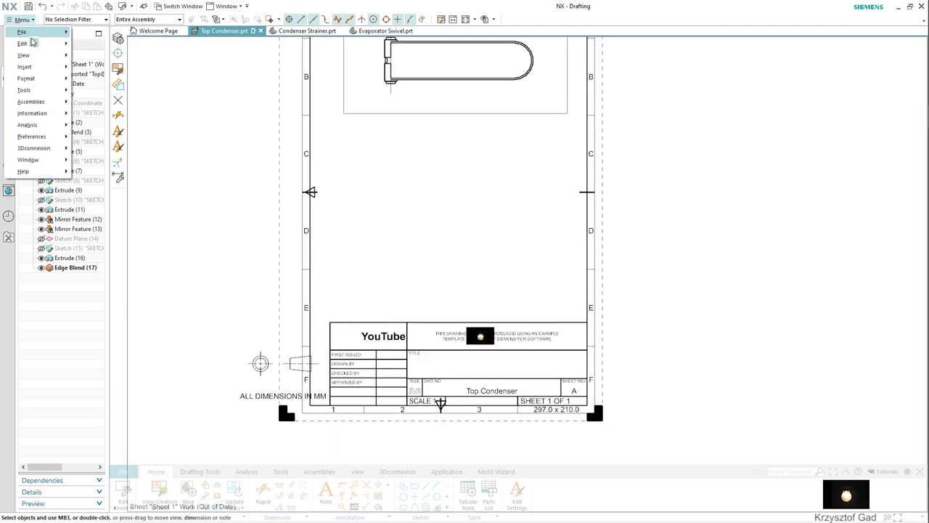
mouse_move(26, 78)
click(98, 81)
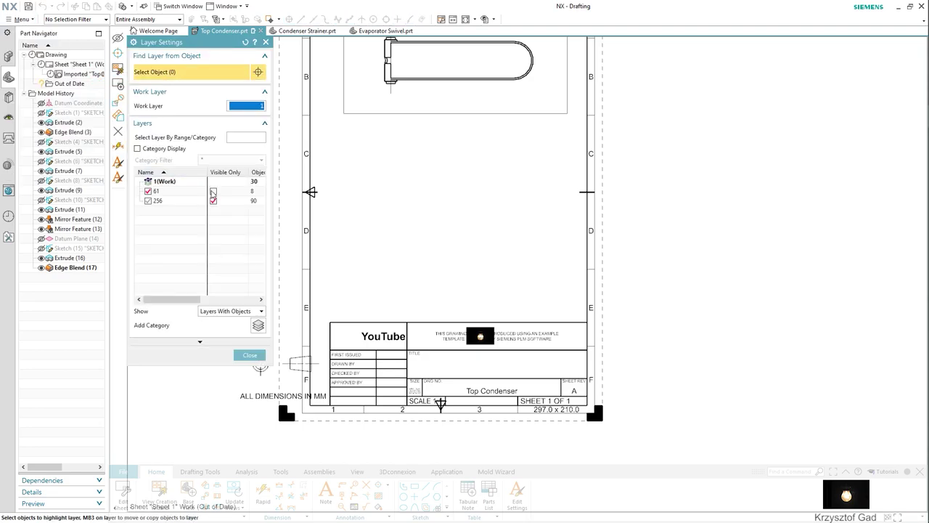
middle_click(259, 366)
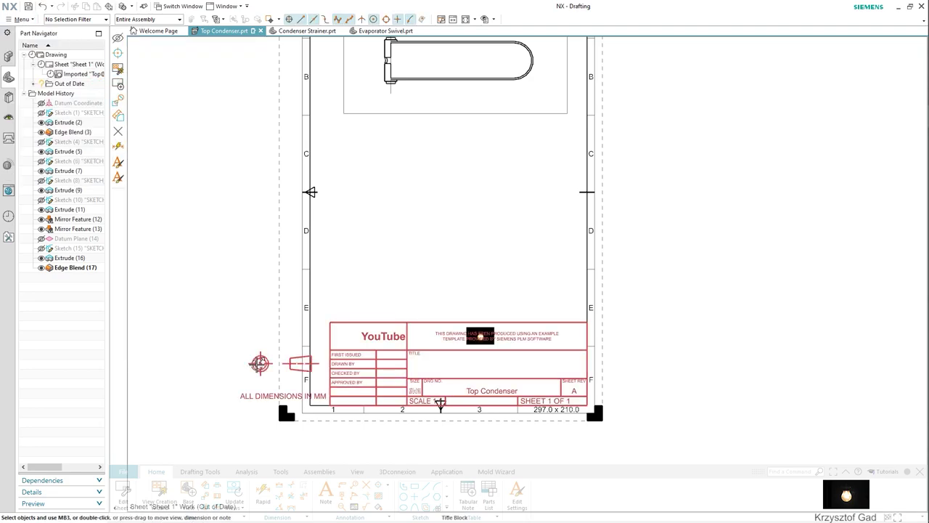
Move the projection symbols and ALL DIMENSIONS IN MM row above the title block
right_click(259, 367)
click(288, 268)
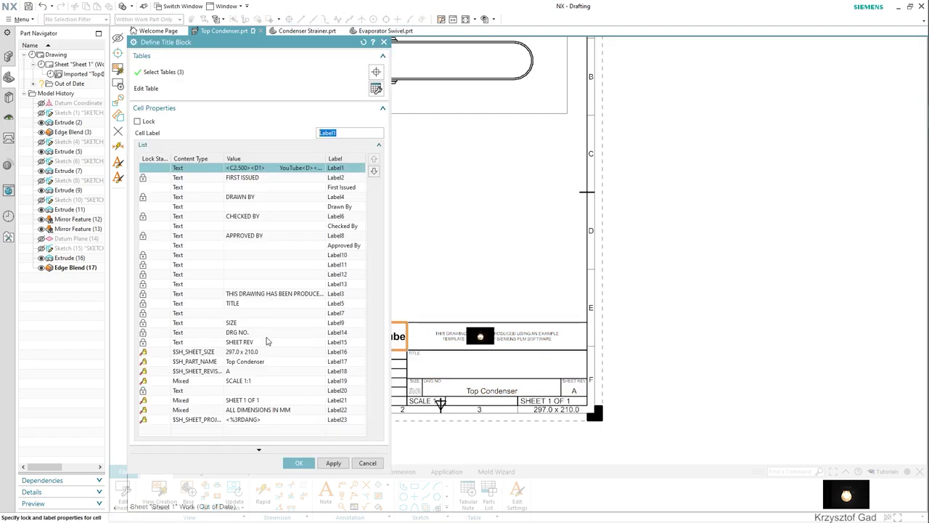
click(375, 91)
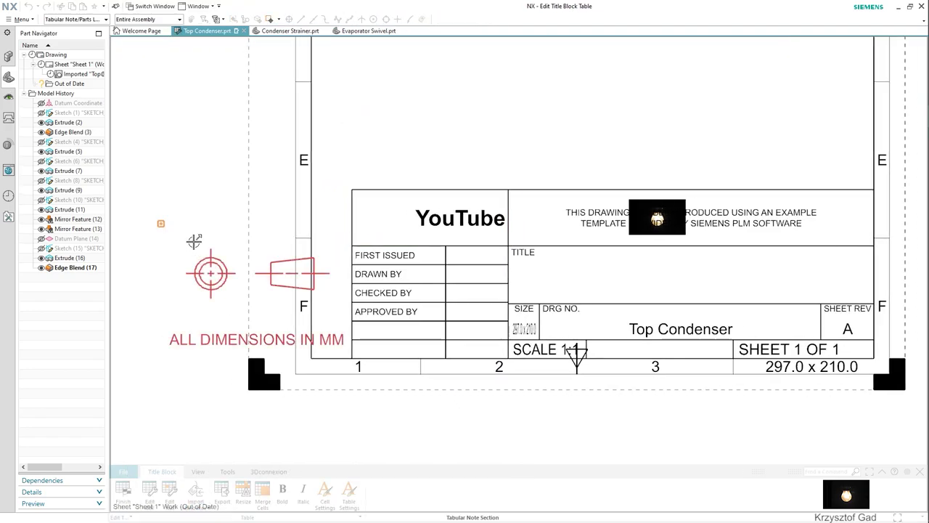
drag(162, 224, 875, 198)
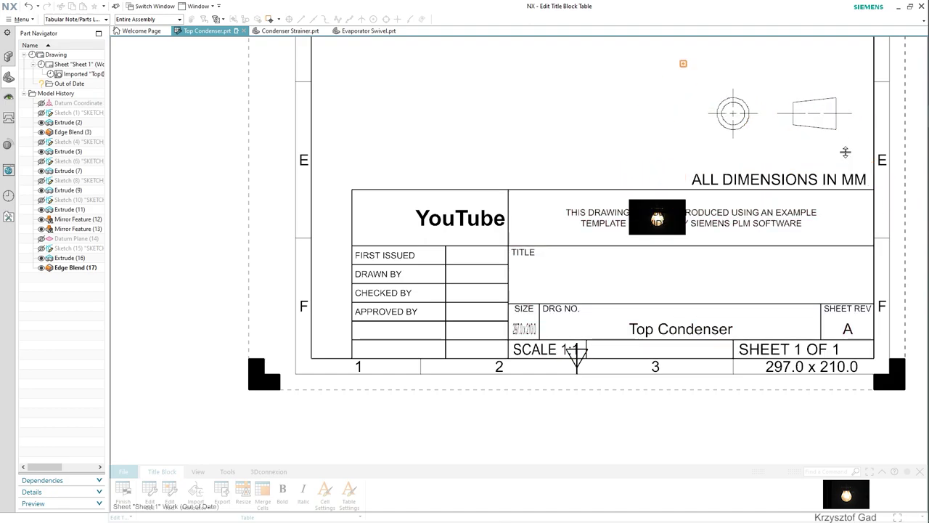
drag(811, 65, 812, 99)
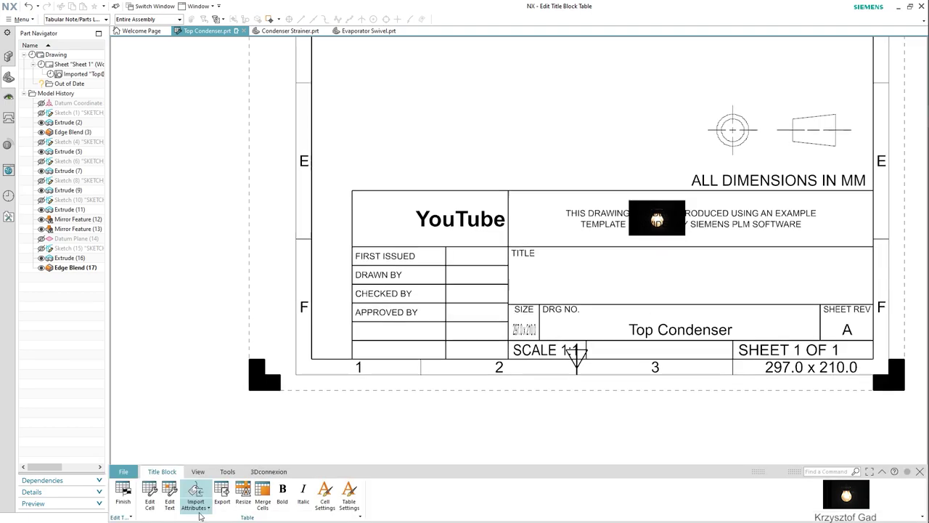
click(122, 493)
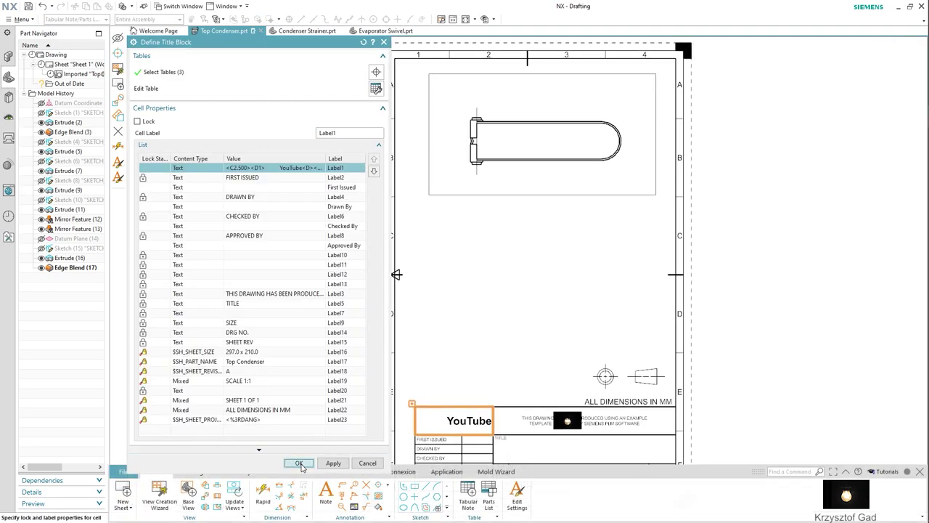
click(299, 464)
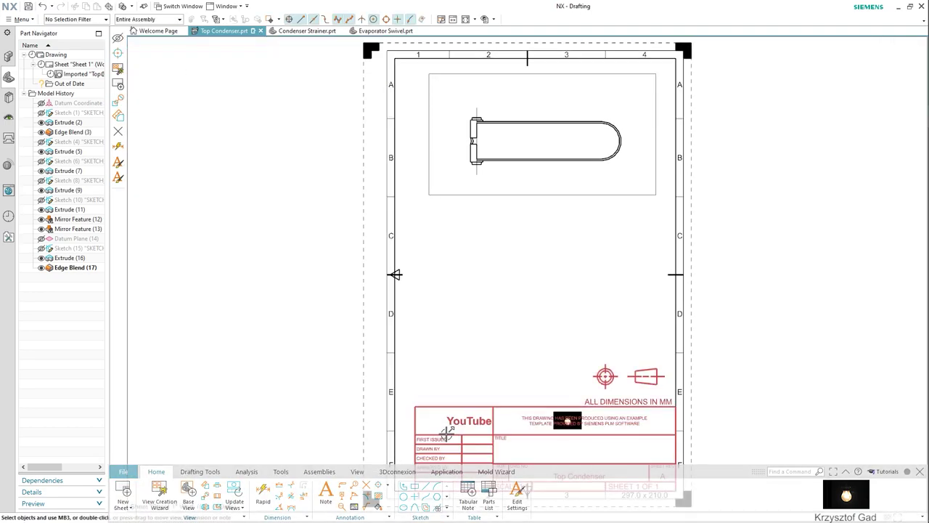
Hide the title block, then show the hidden drafting objects again
click(489, 402)
click(524, 389)
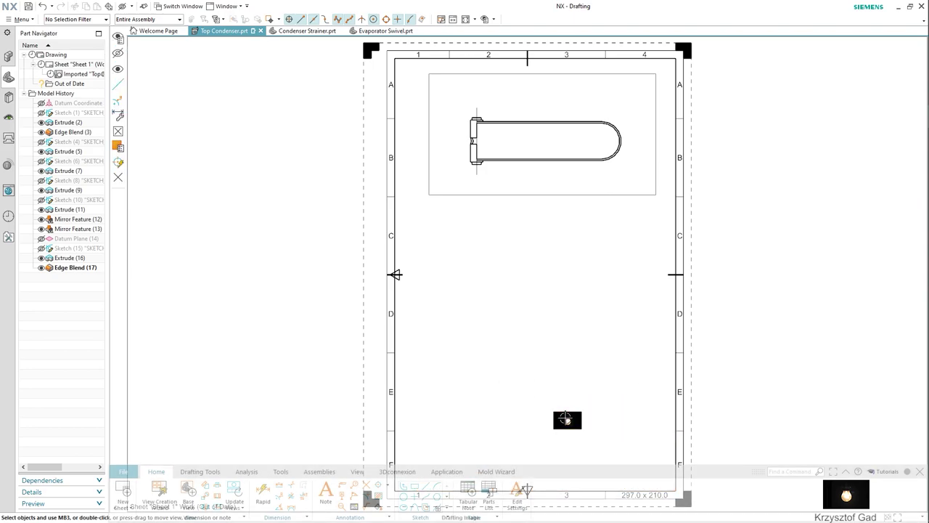
click(485, 20)
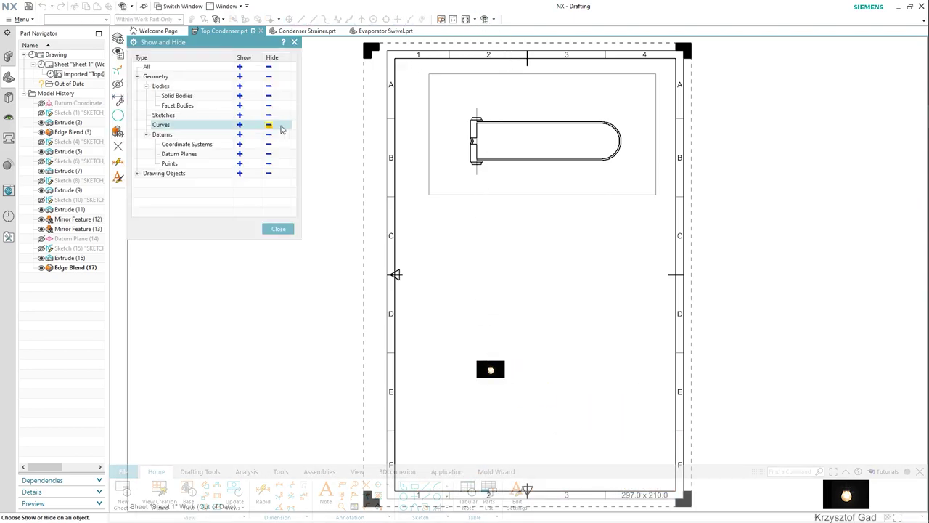
click(240, 177)
click(276, 230)
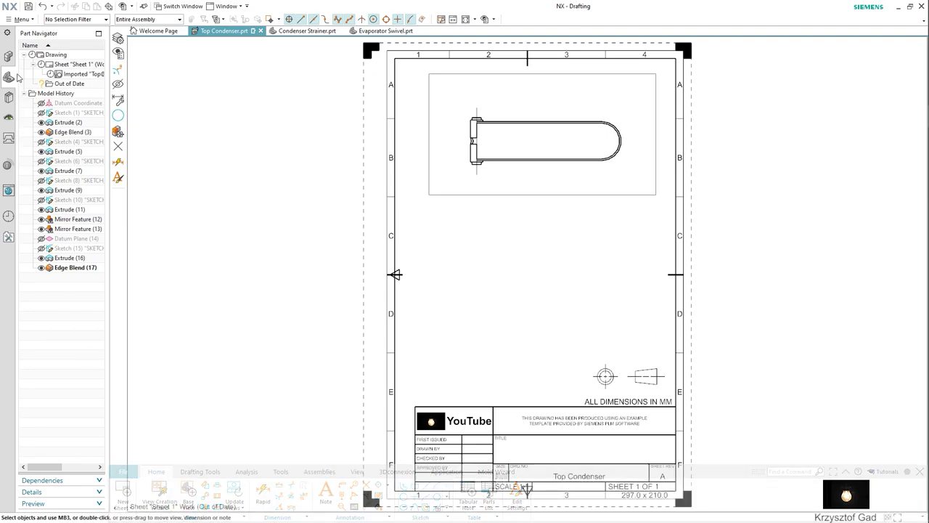
Review the Layer Settings once more and close the dialog
click(22, 19)
mouse_move(29, 79)
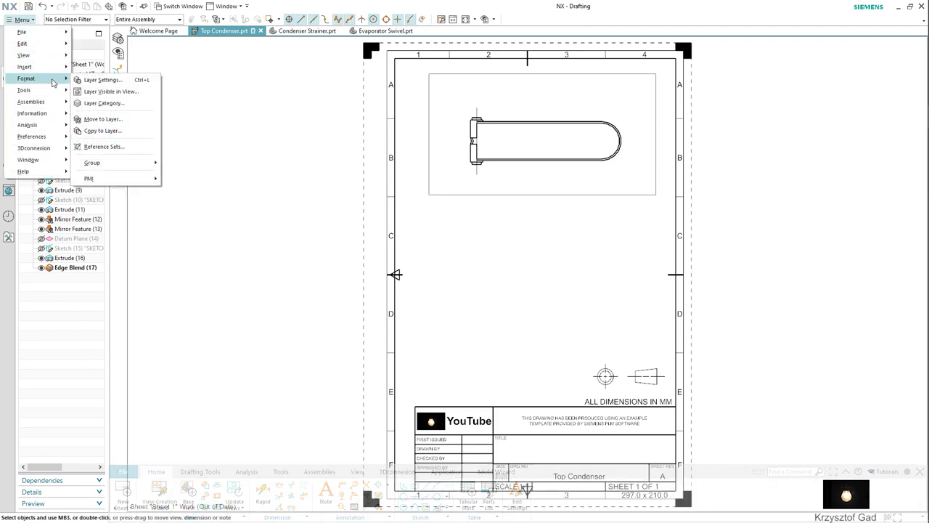
click(97, 81)
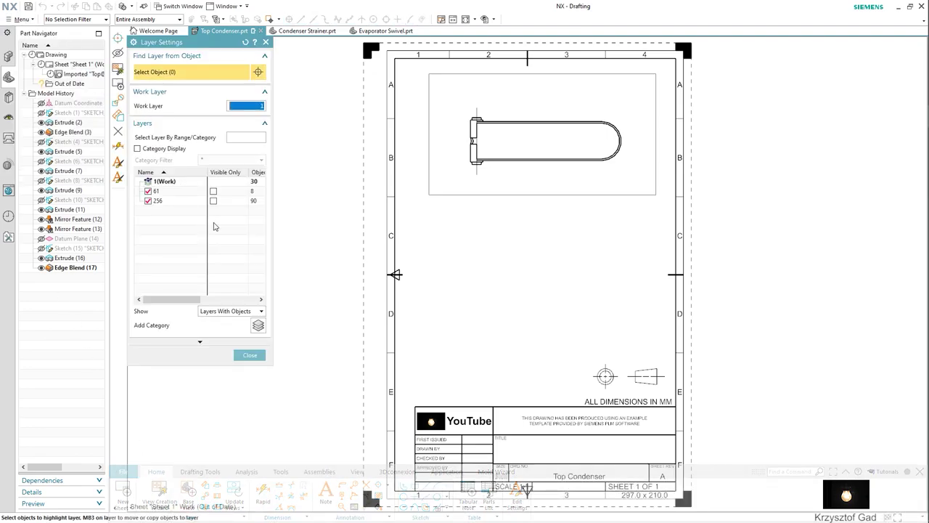
click(259, 353)
scroll(395, 220, down, 2)
Add a center mark on the rounded right-end arc with a lengthened bottom extension line
scroll(352, 417, down, 3)
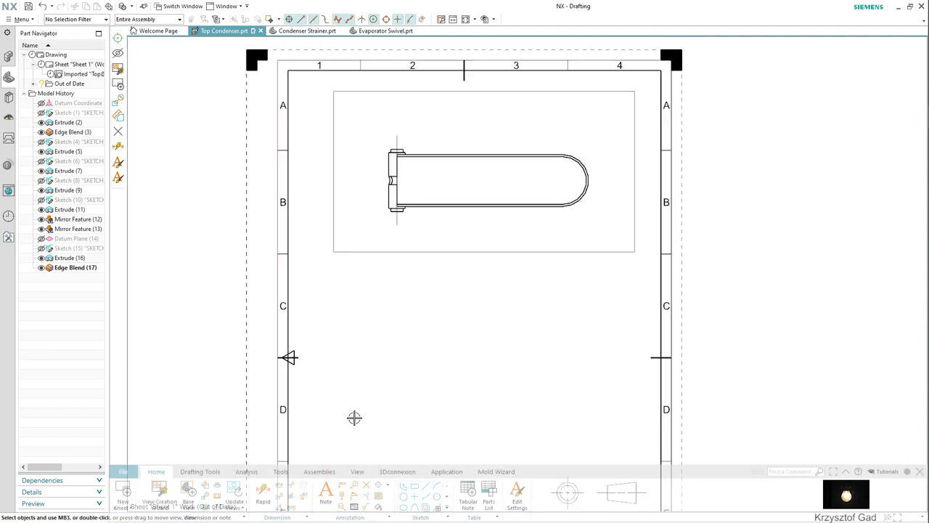
scroll(352, 417, down, 2)
click(378, 485)
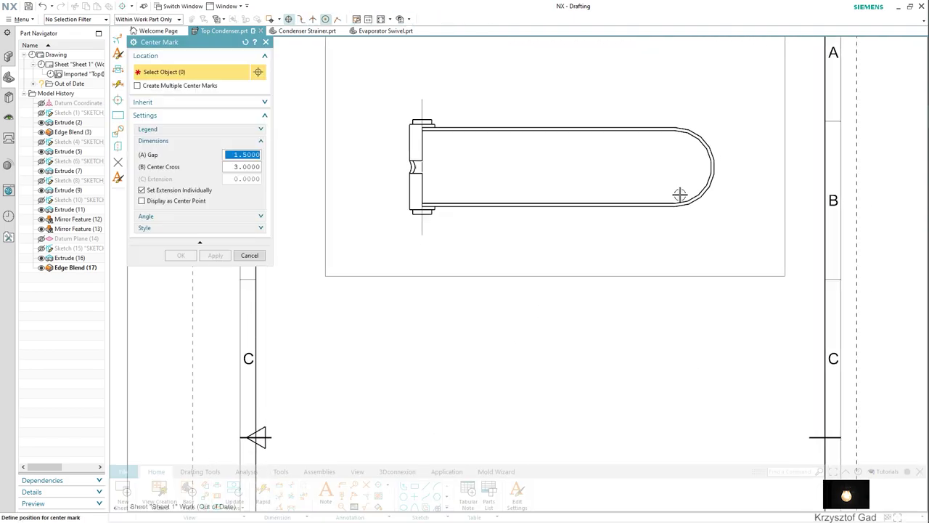
click(735, 180)
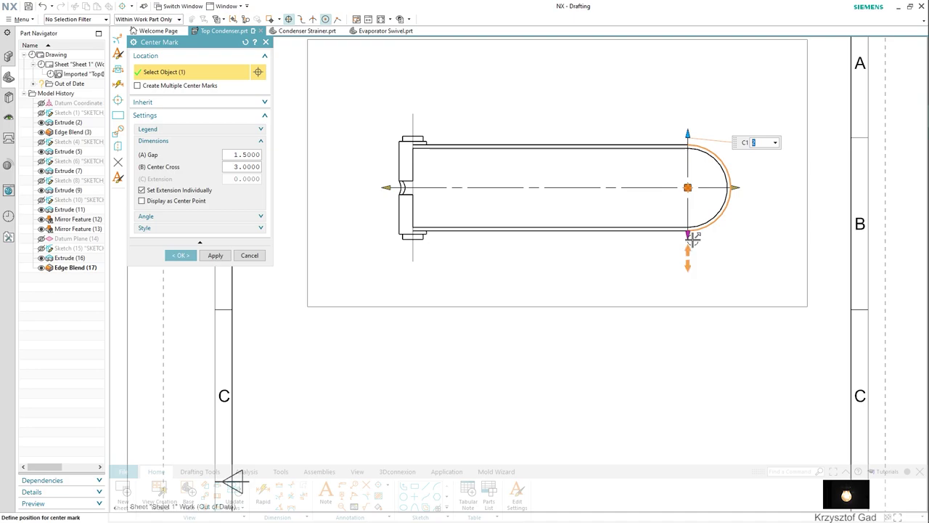
drag(693, 240, 691, 247)
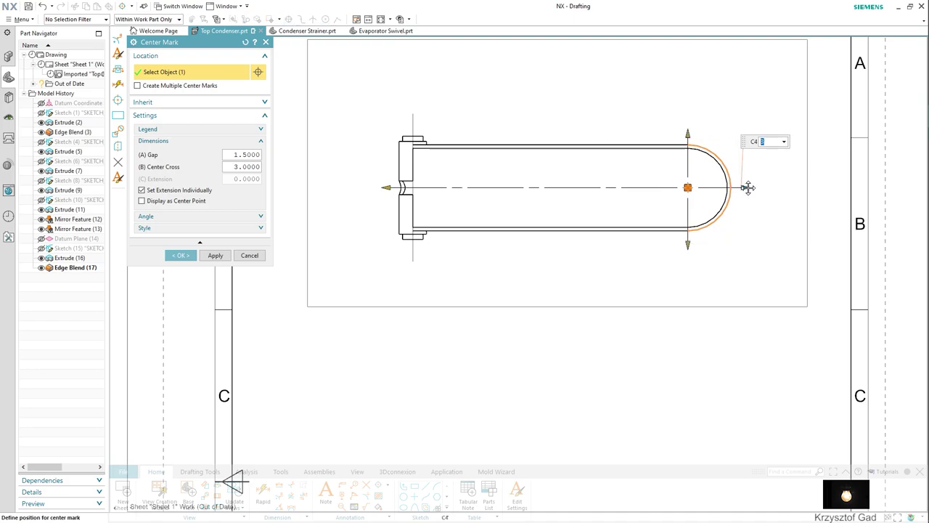
click(181, 254)
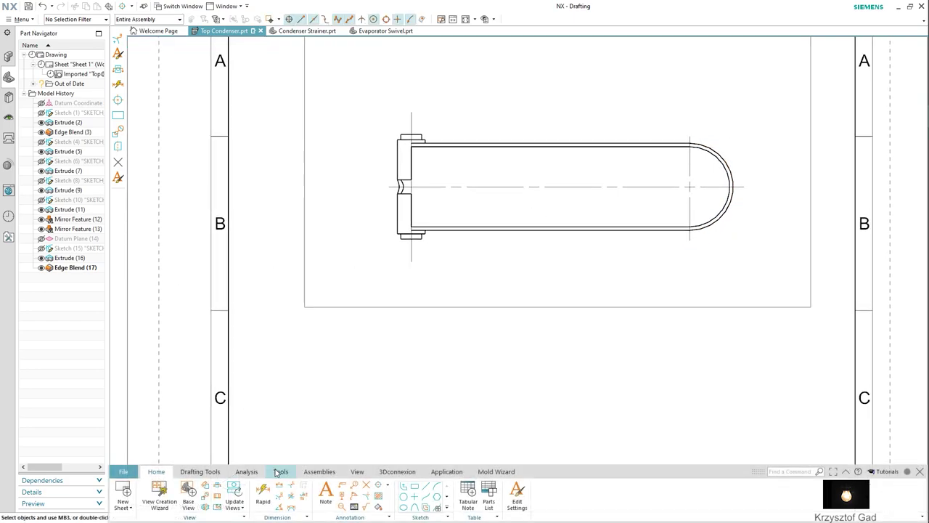
Sketch horizontal section line A-A lengthwise across the top view and confirm it
click(235, 491)
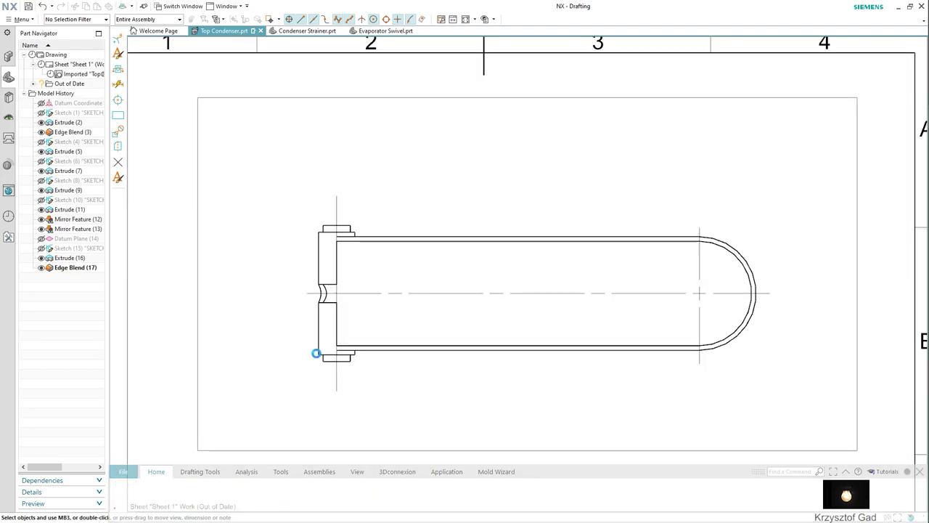
click(265, 293)
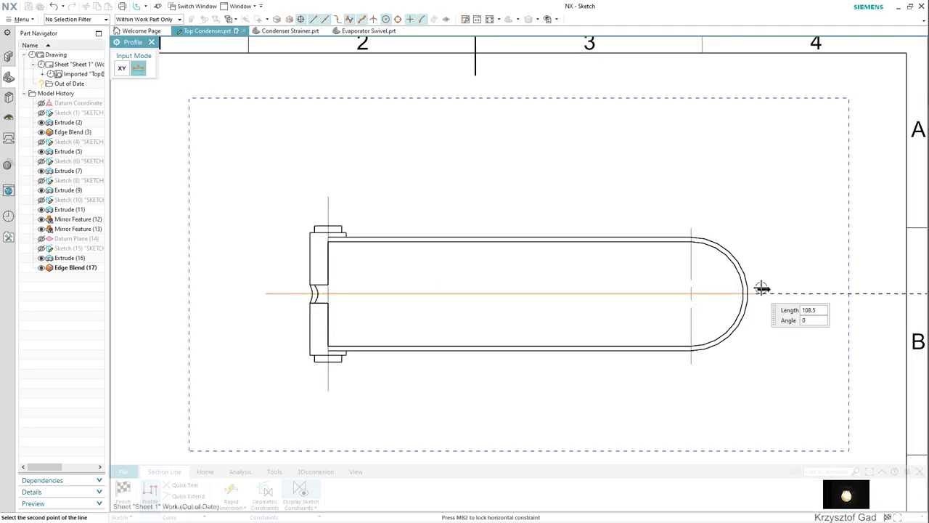
click(794, 292)
right_click(794, 243)
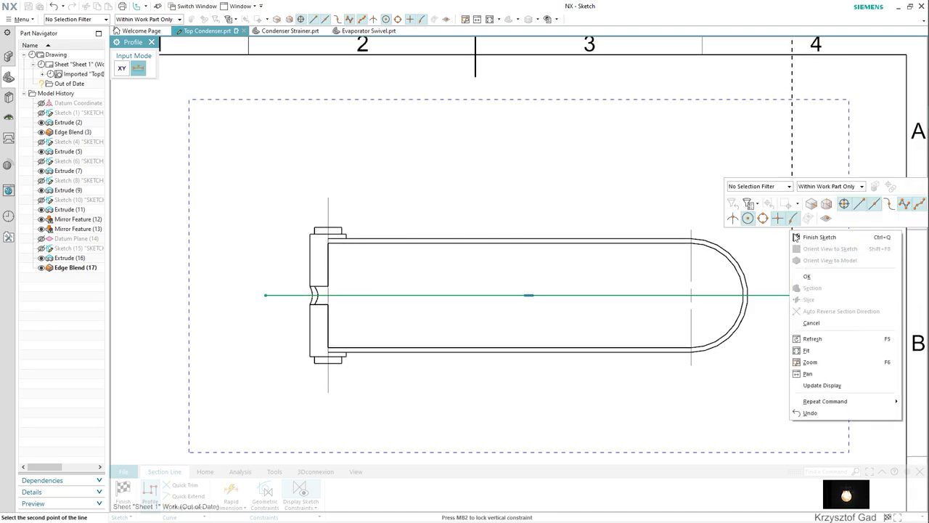
click(811, 242)
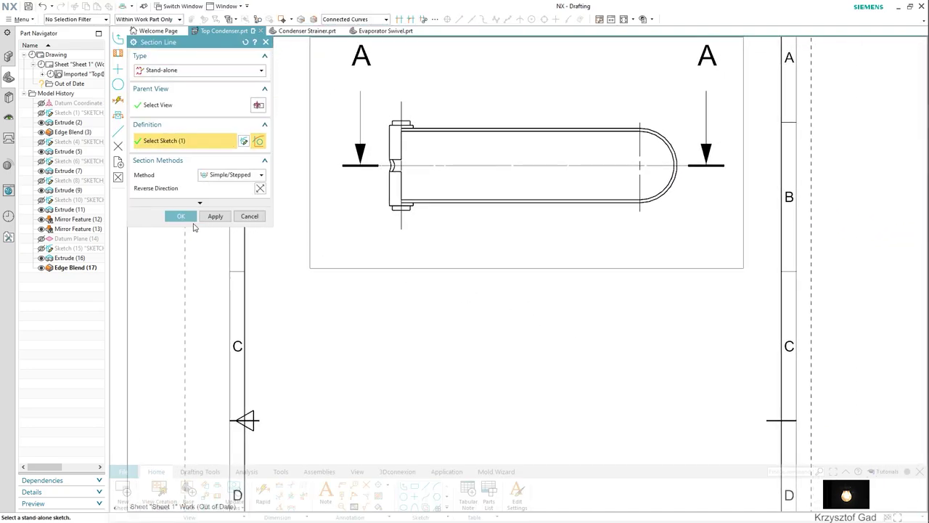
click(180, 215)
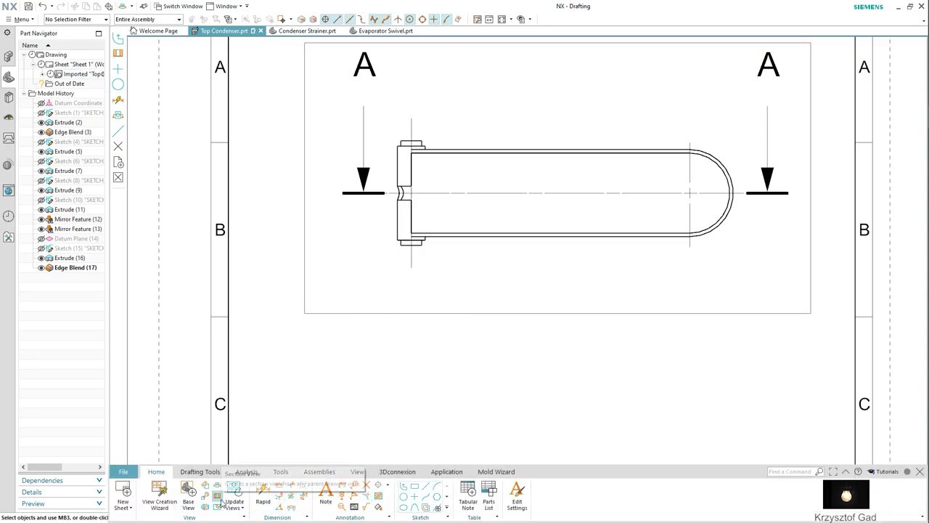
Place the SECTION A-A view below the top view, leaving crosshatch settings unchanged
click(217, 506)
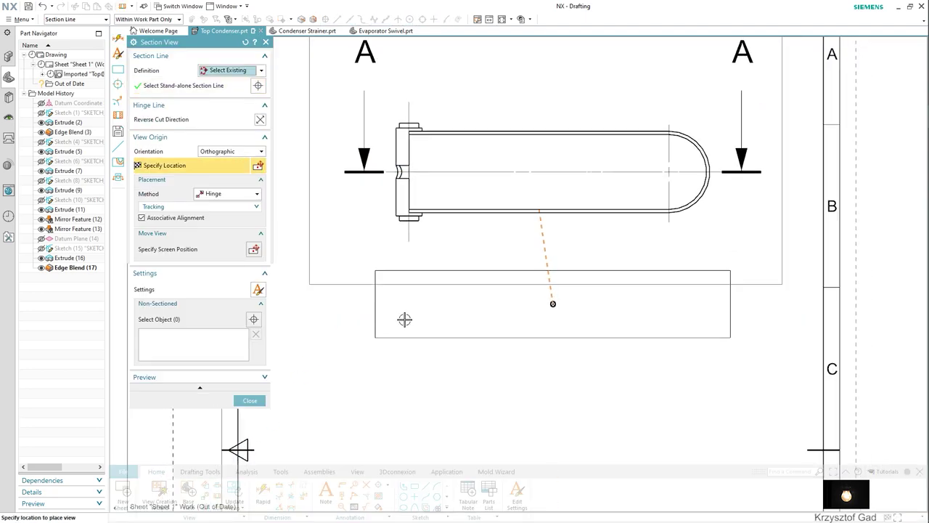
click(409, 375)
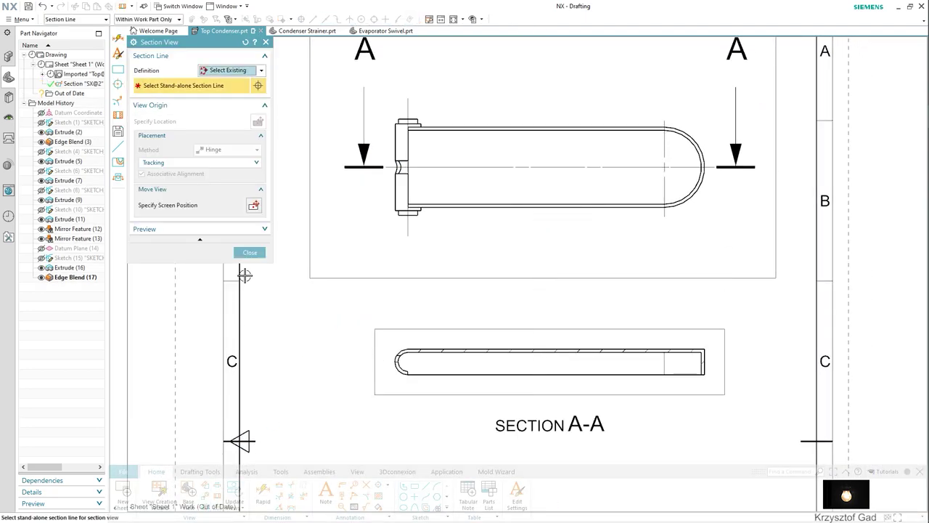
click(249, 253)
scroll(338, 278, up, 3)
scroll(390, 284, up, 2)
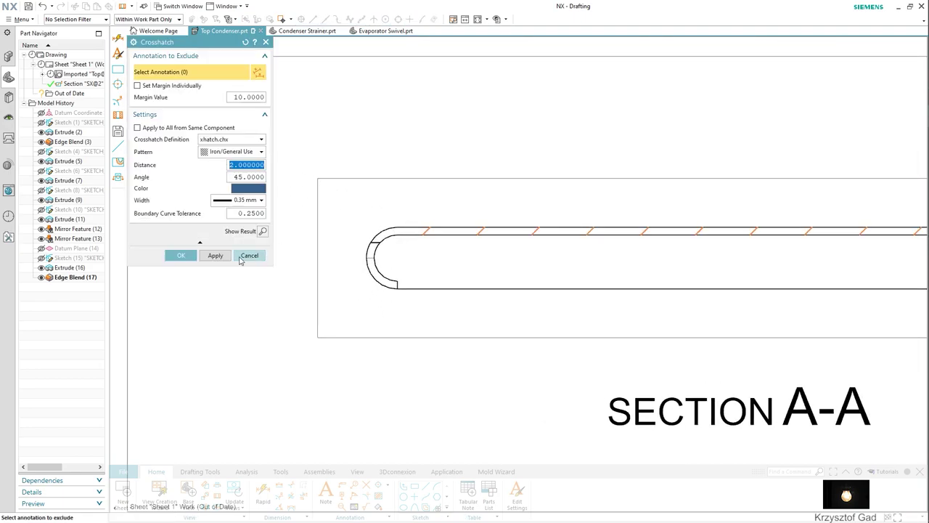
click(194, 256)
scroll(194, 255, down, 2)
scroll(203, 252, down, 3)
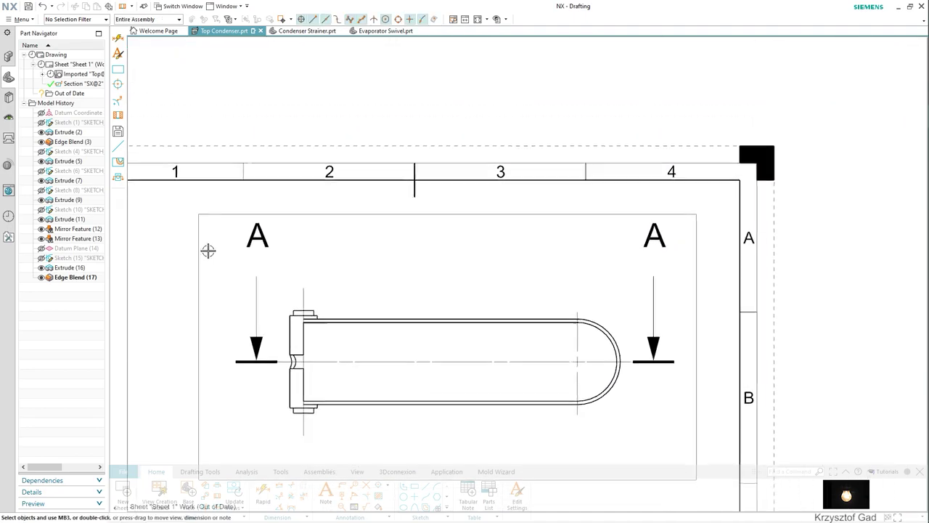
scroll(232, 253, up, 1)
scroll(250, 256, up, 1)
Sketch a rectangle in the top view enclosing the left flange
click(280, 384)
right_click(288, 390)
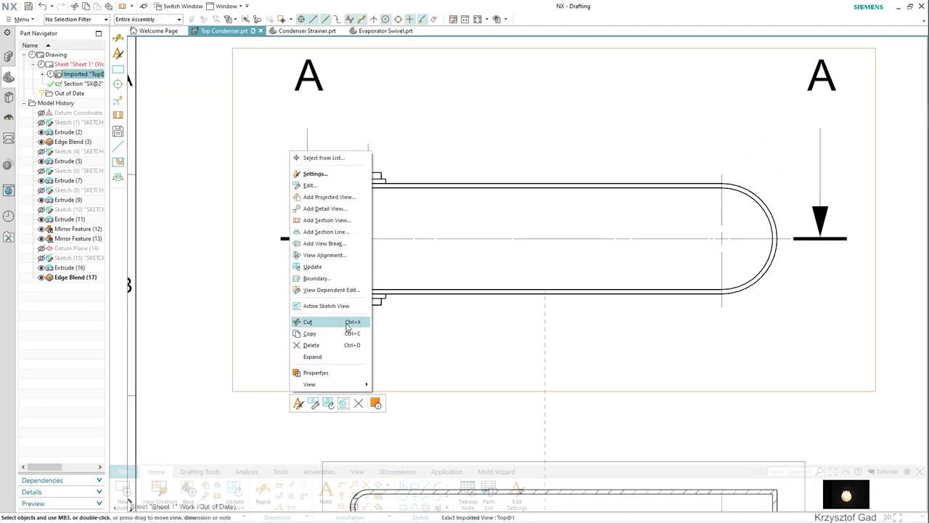
click(349, 308)
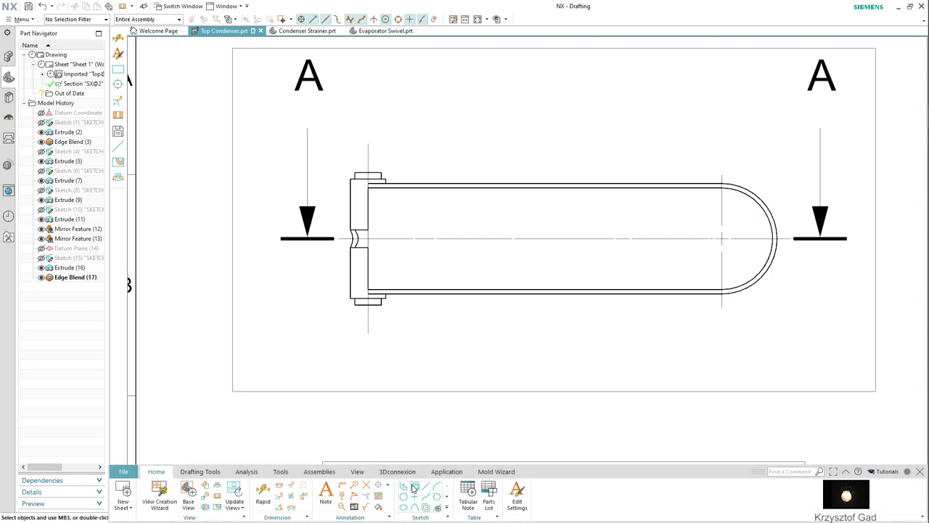
click(413, 486)
click(293, 238)
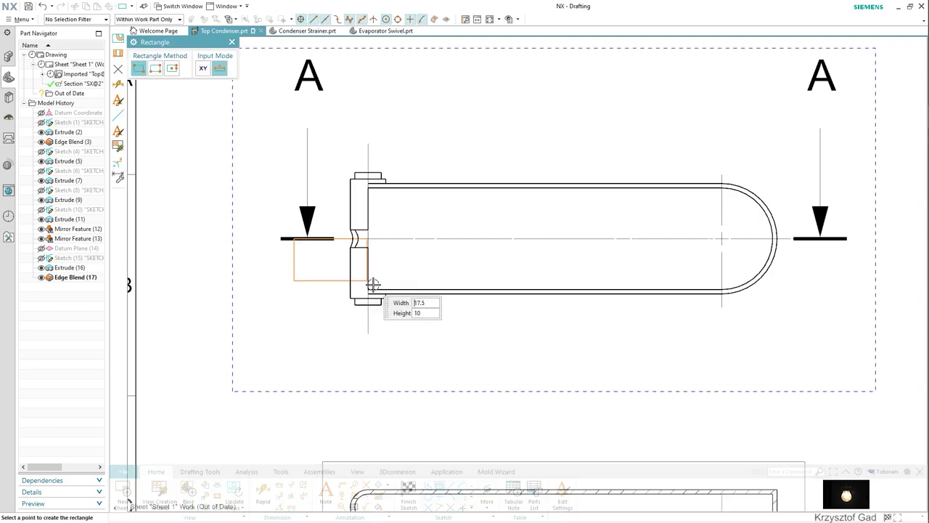
click(410, 337)
click(411, 336)
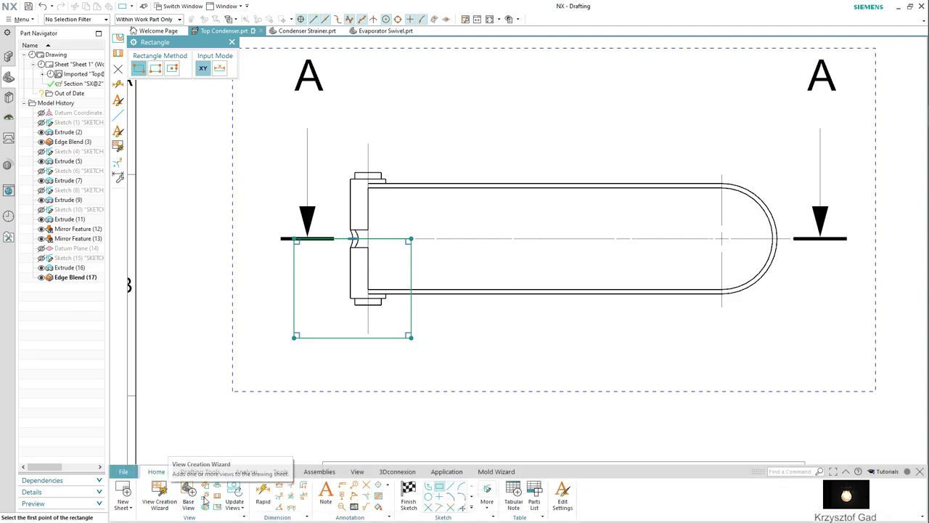
click(408, 495)
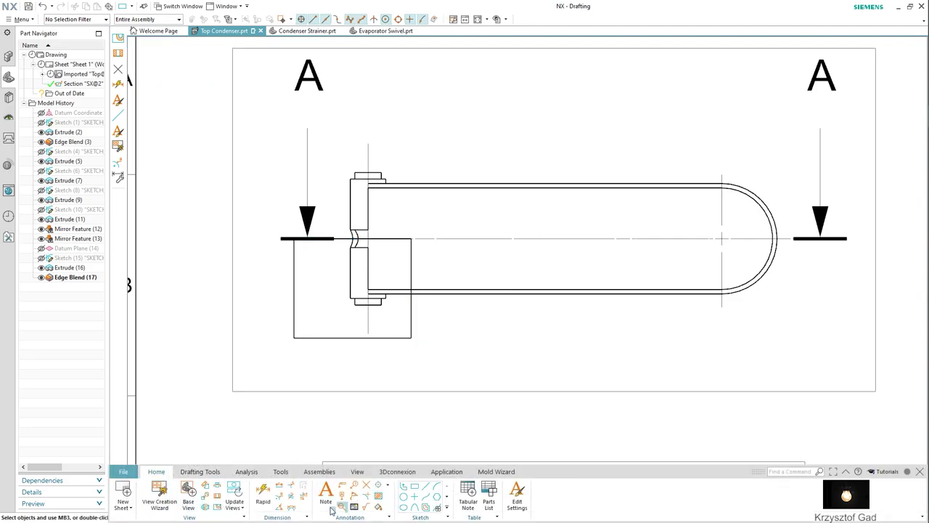
Start a break-out section on the top view with its depth point and default cut direction
click(218, 507)
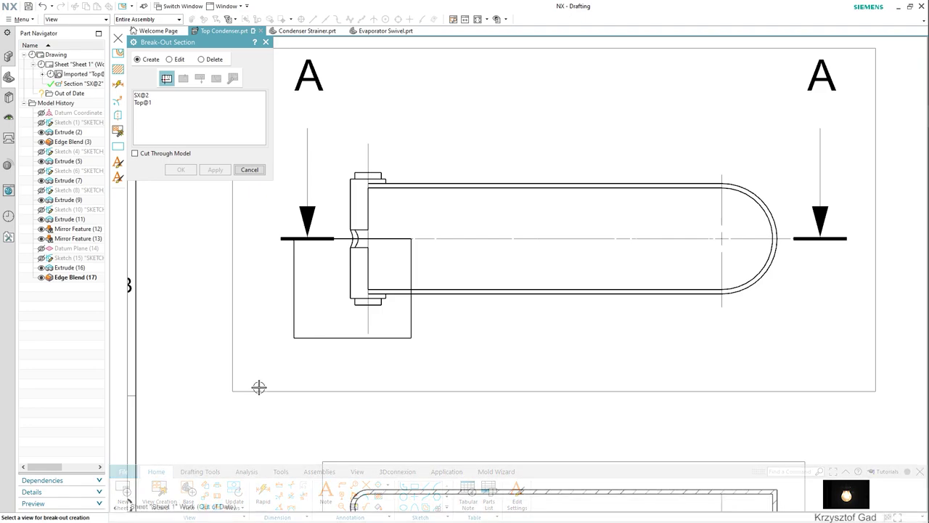
click(475, 289)
scroll(395, 291, up, 3)
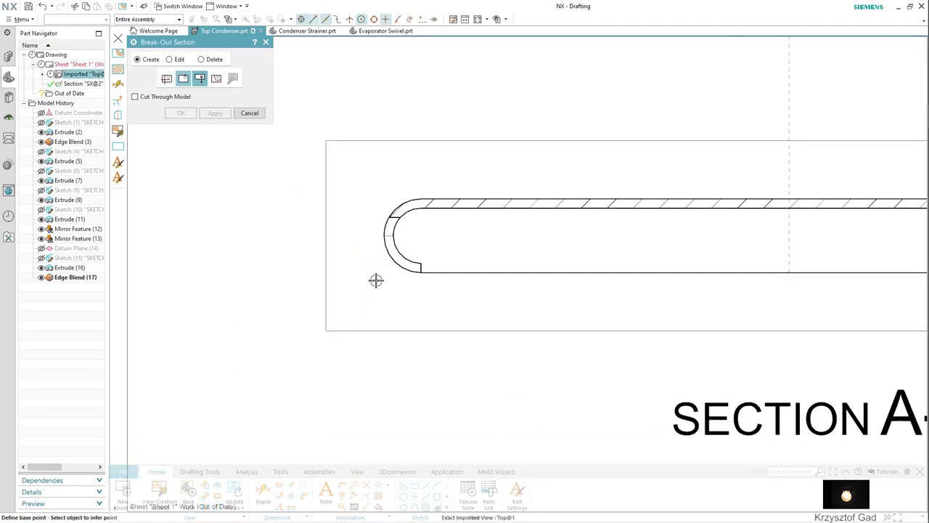
scroll(406, 265, up, 3)
click(424, 247)
scroll(363, 322, down, 3)
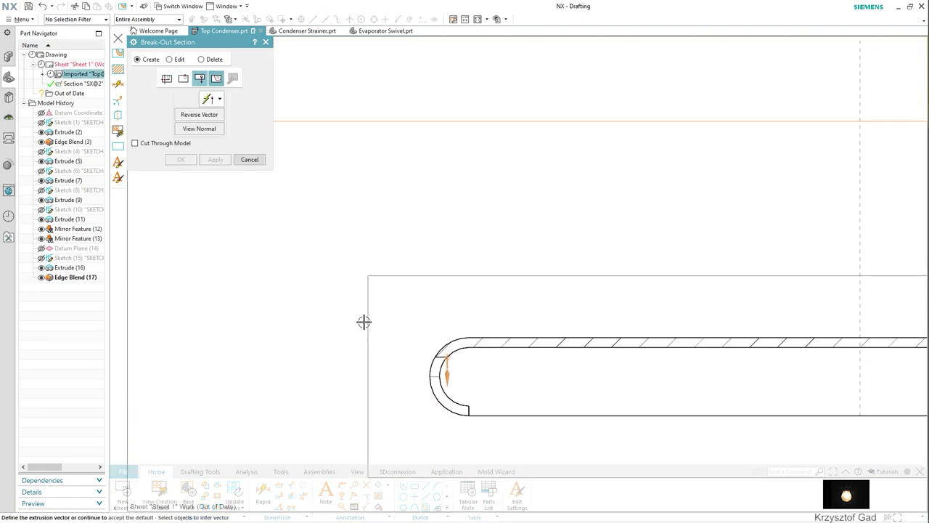
scroll(363, 321, up, 3)
click(216, 79)
Use the rectangle as the break-out boundary, apply it, and accept the crosshatch
scroll(415, 334, up, 2)
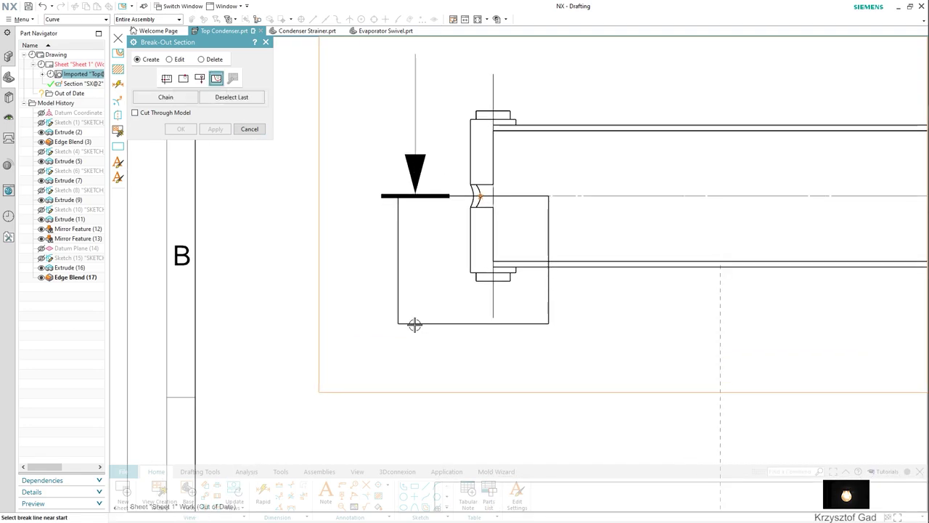
click(414, 323)
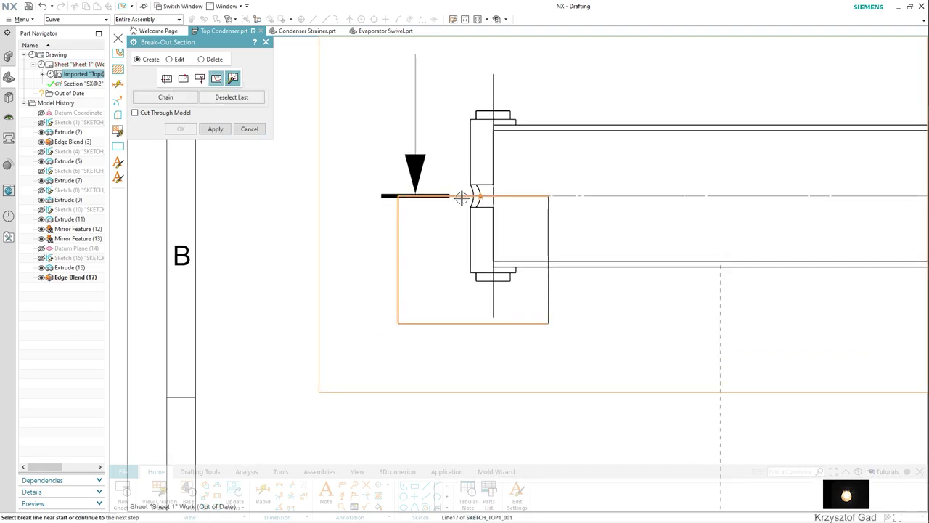
middle_click(546, 227)
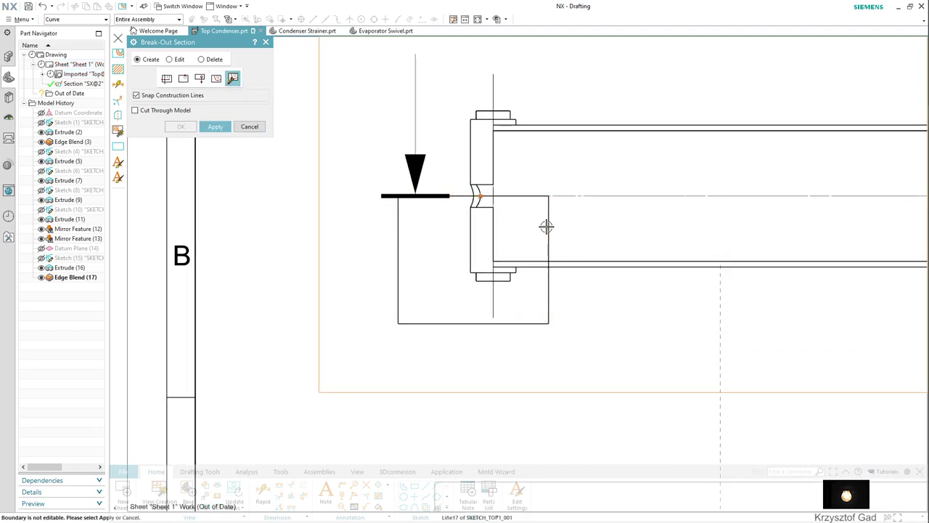
click(214, 127)
click(249, 169)
scroll(454, 295, up, 3)
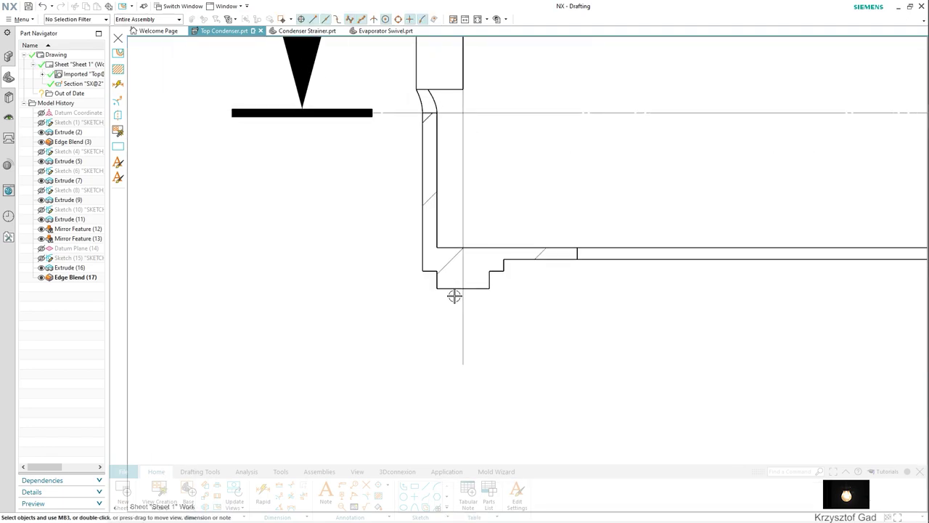
scroll(438, 266, up, 1)
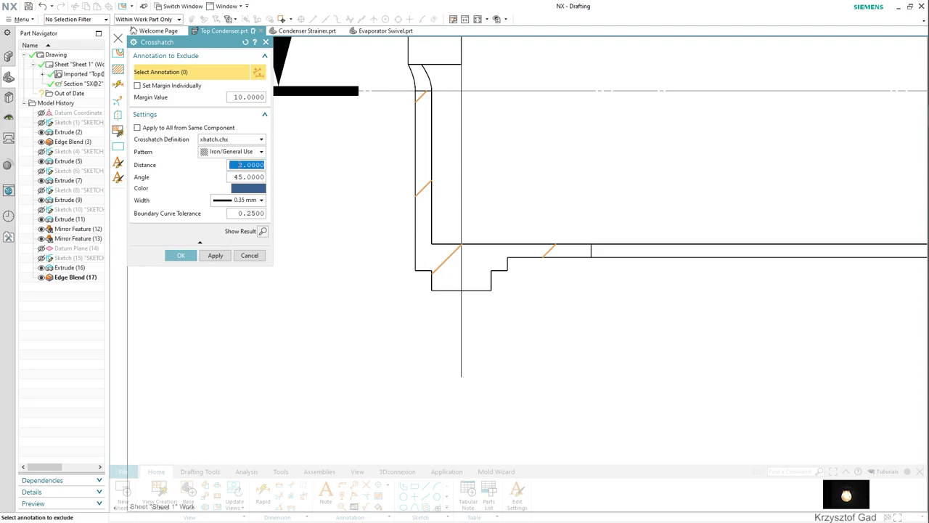
click(190, 257)
scroll(240, 253, down, 2)
scroll(268, 257, down, 2)
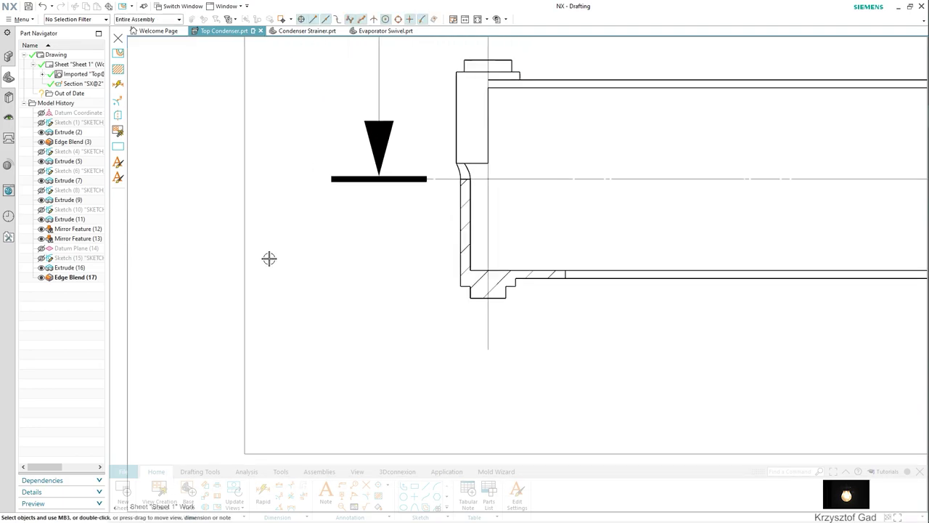
scroll(284, 256, down, 2)
scroll(284, 256, down, 1)
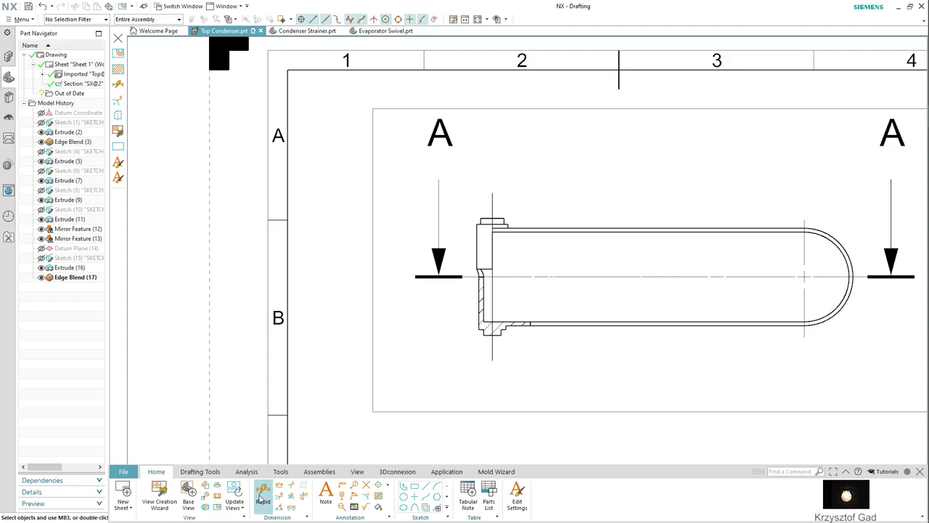
Add vertical dimensions 4 and 25 on the left end of the section
click(262, 496)
scroll(453, 276, up, 2)
scroll(508, 254, up, 2)
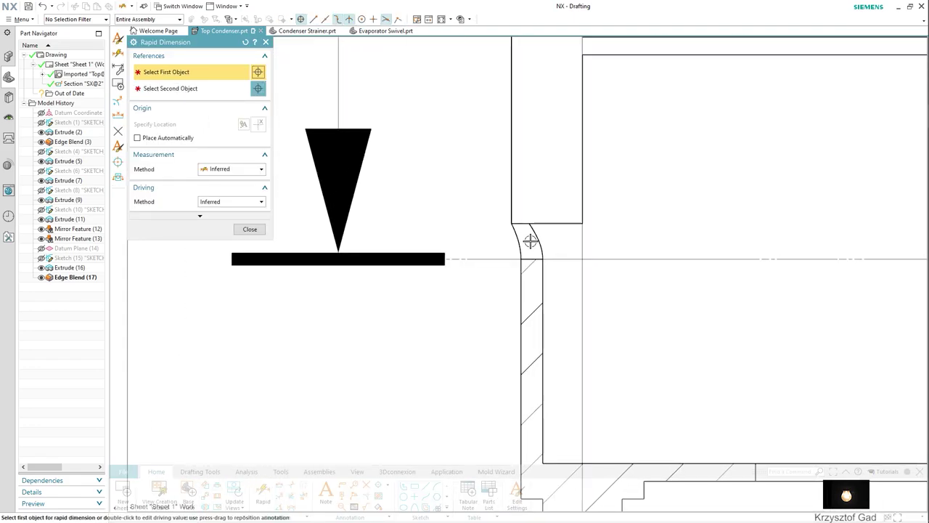
click(513, 223)
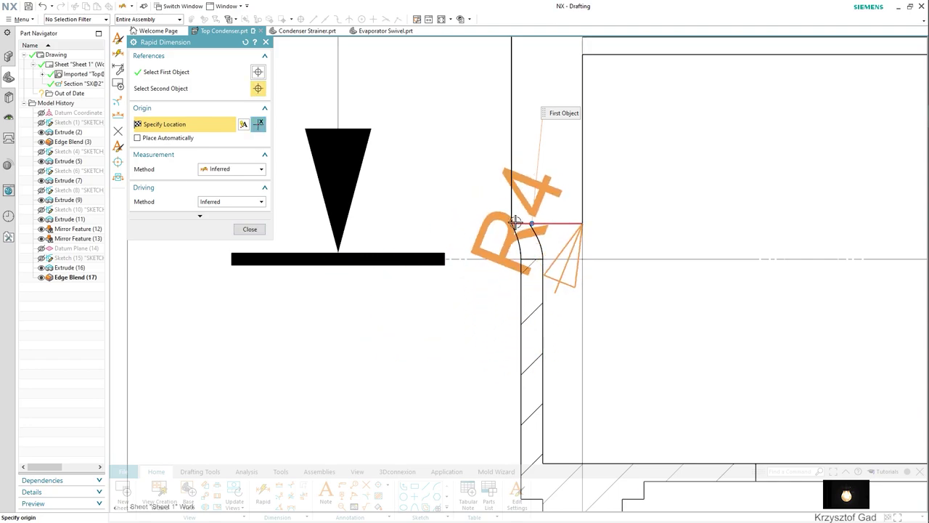
middle_click(509, 296)
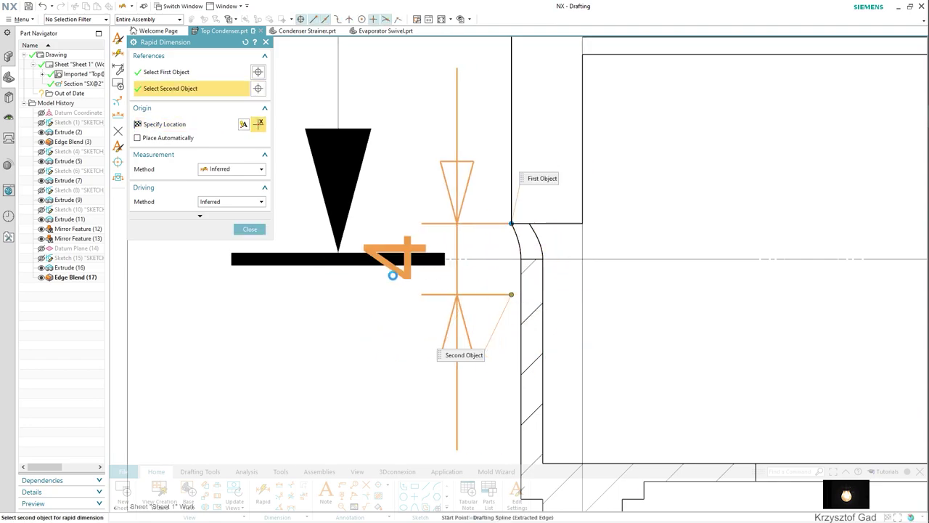
click(390, 271)
scroll(389, 271, down, 2)
shift+middle_drag(382, 266, 448, 269)
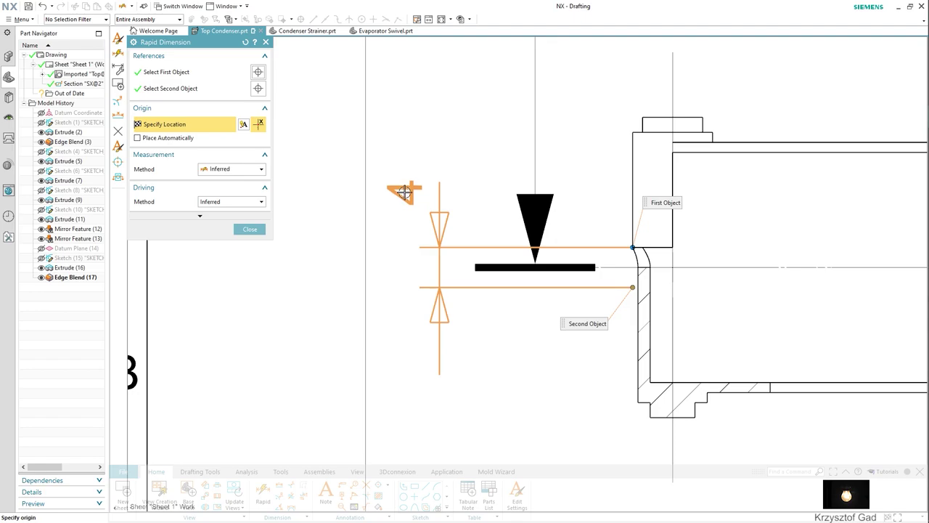
click(405, 269)
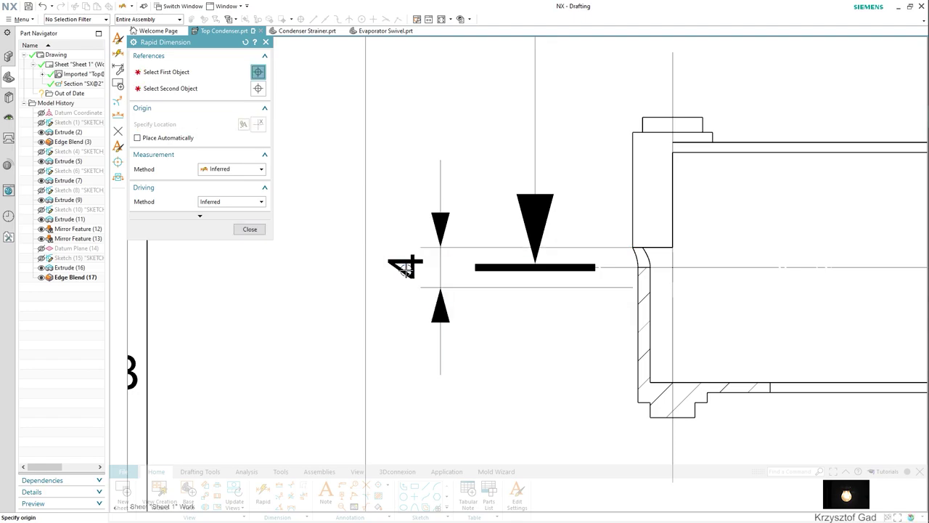
click(678, 141)
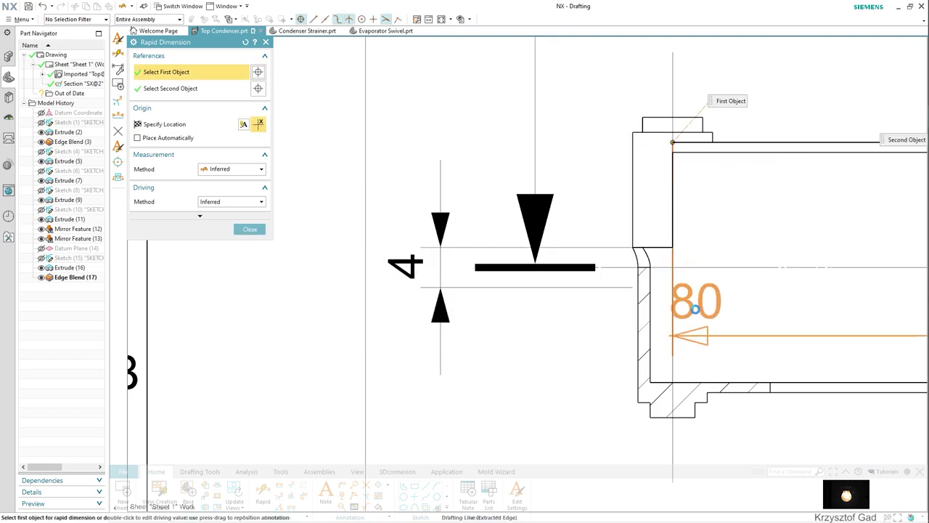
click(726, 382)
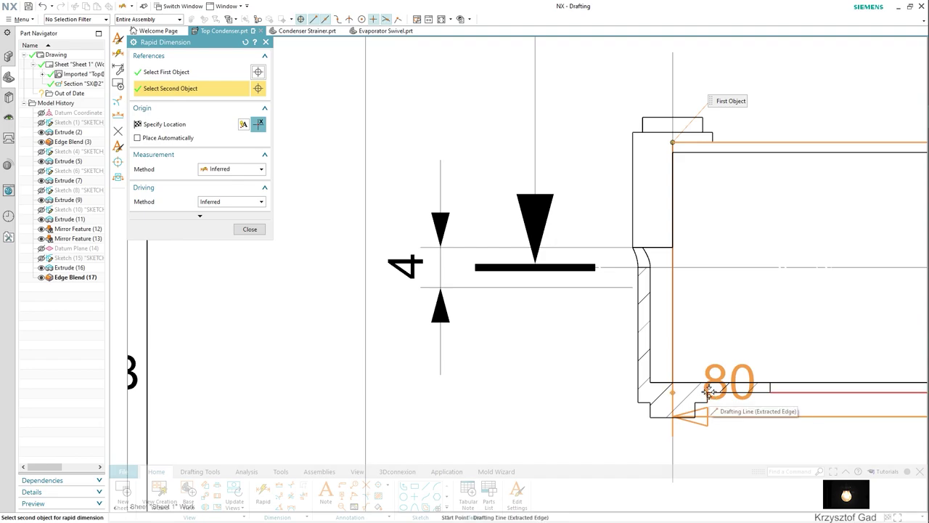
click(633, 397)
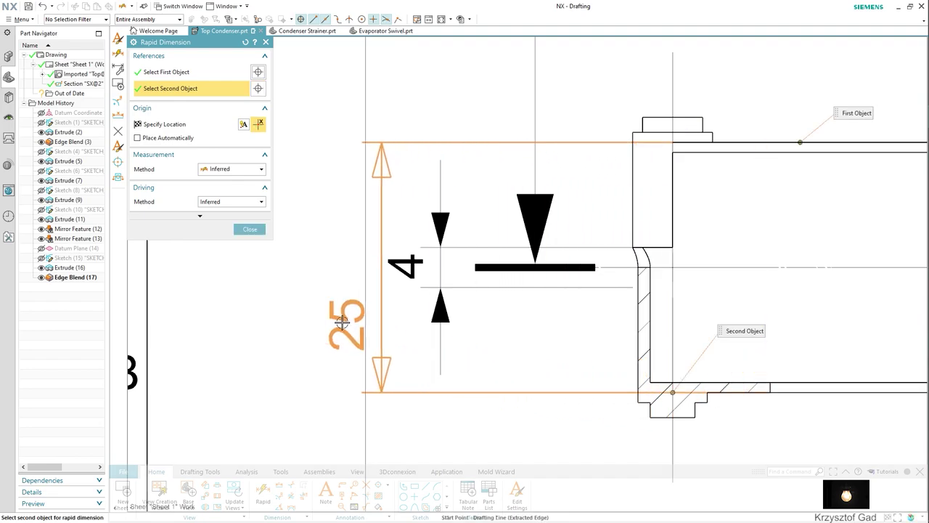
click(378, 263)
Add the 27 and overall 30 vertical dimensions outside the 4 and 25
click(632, 132)
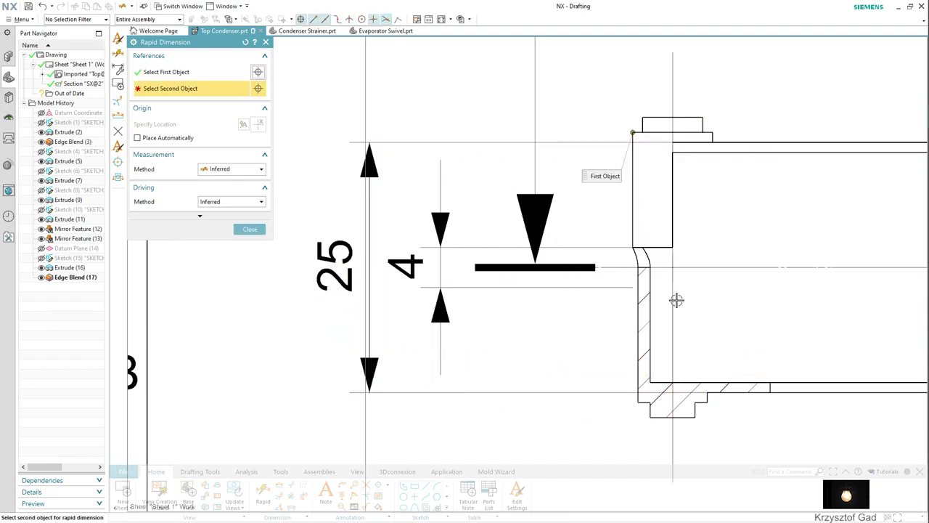
click(640, 401)
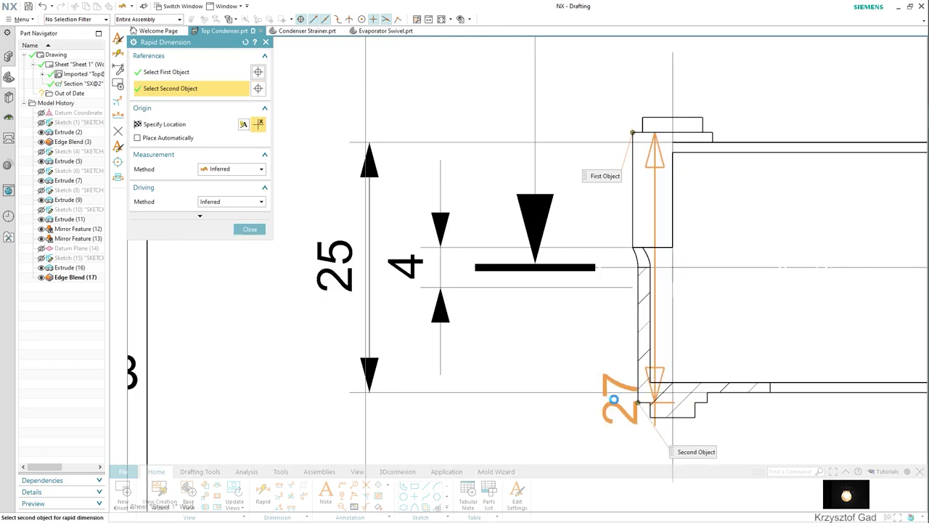
click(270, 262)
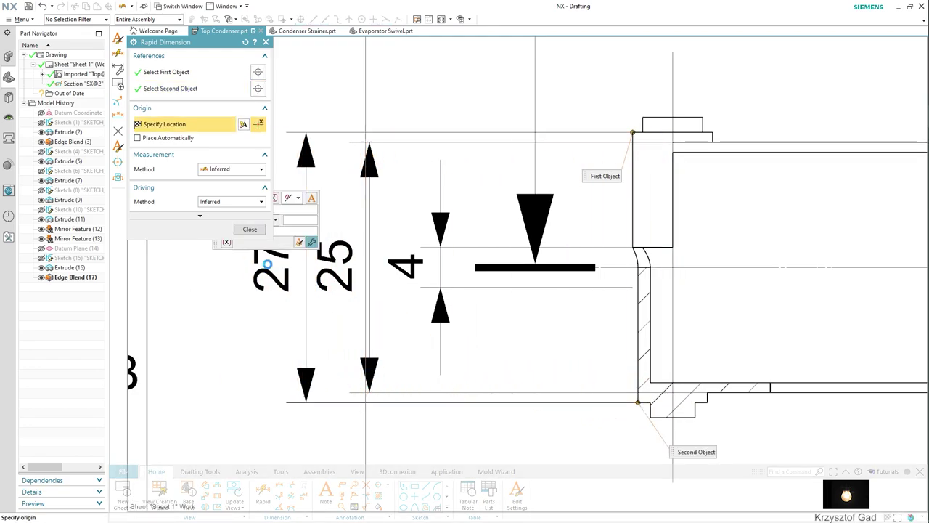
click(643, 118)
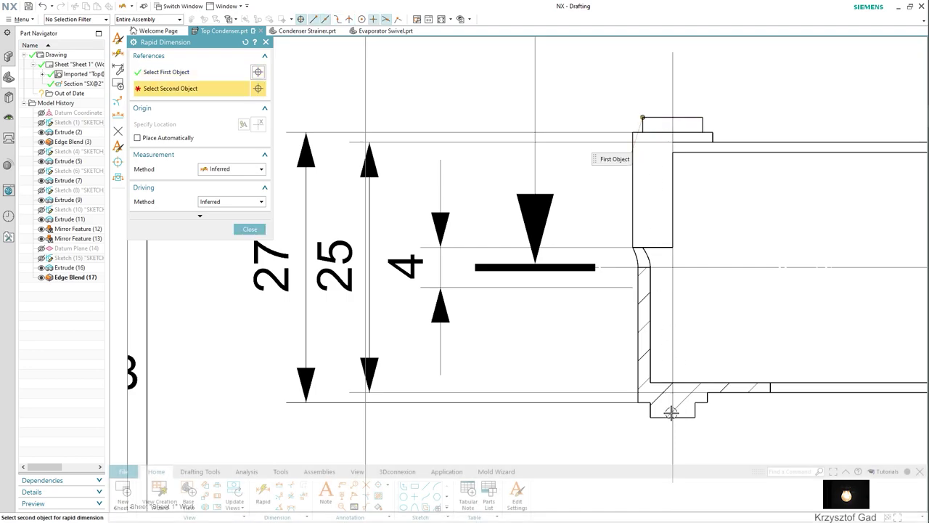
click(649, 414)
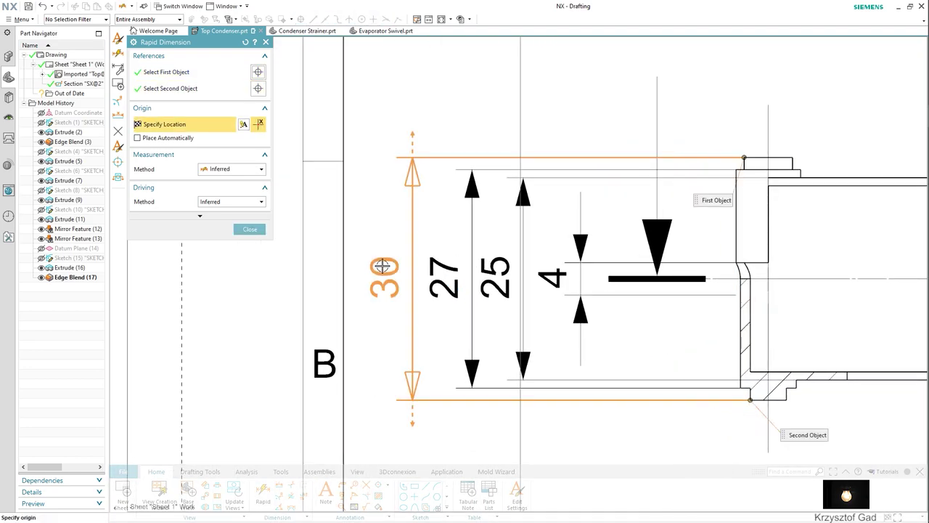
click(377, 266)
scroll(631, 148, up, 2)
scroll(630, 147, up, 2)
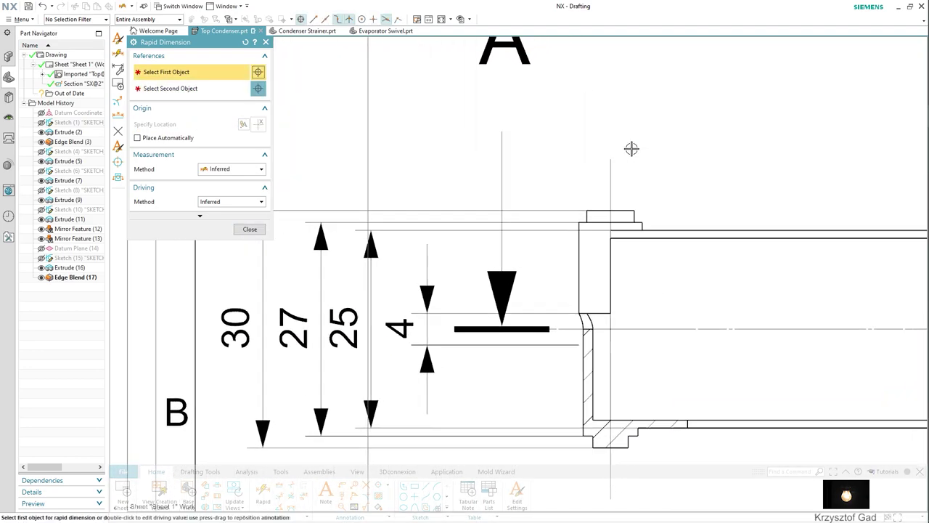
scroll(598, 246, up, 2)
scroll(599, 246, up, 2)
click(240, 170)
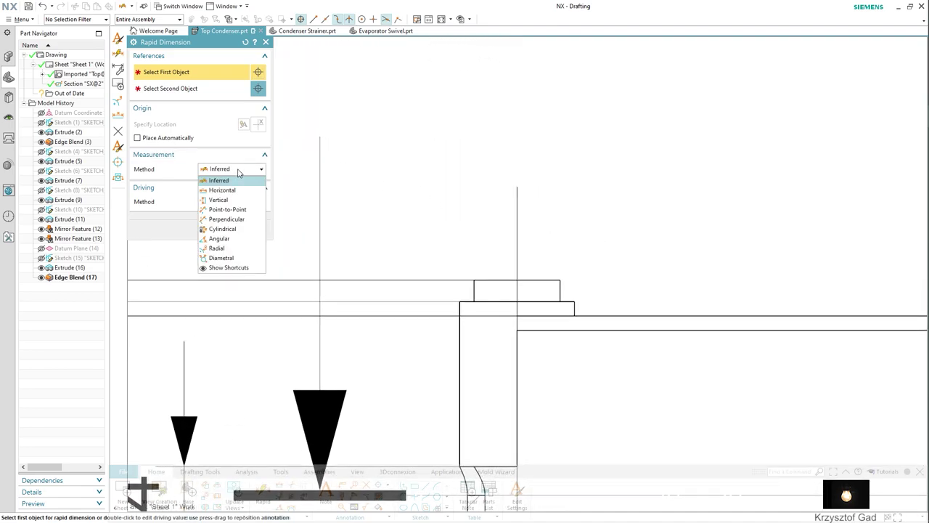
Dimension the top spigot with cylindrical diameters ⌀6 and ⌀8 stacked above it
click(241, 230)
click(493, 281)
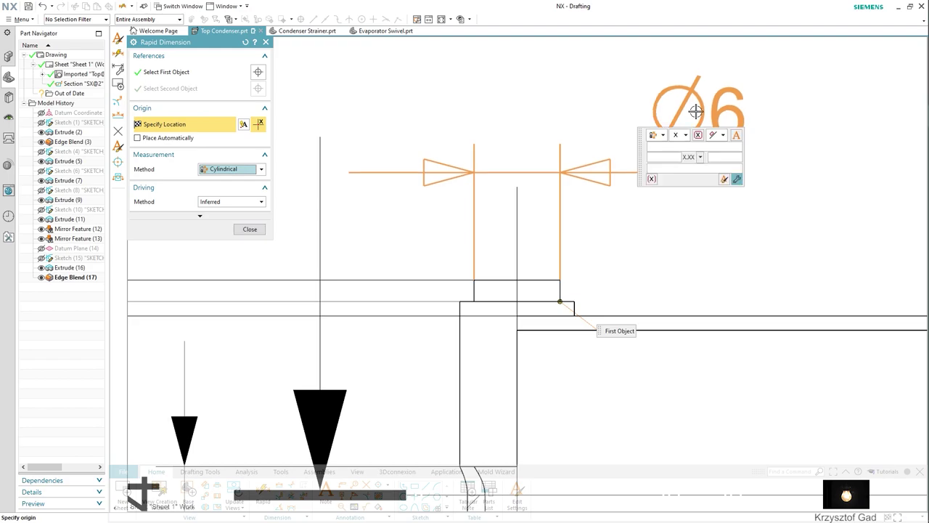
click(695, 111)
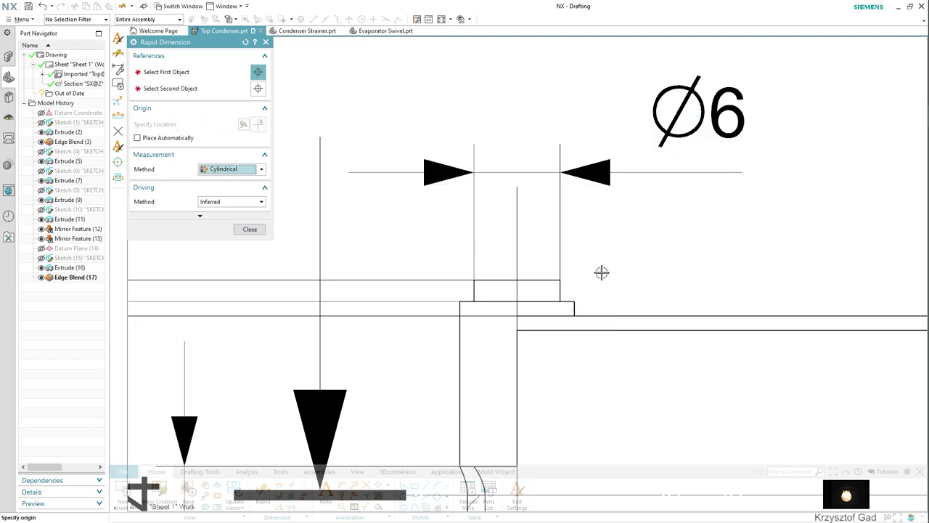
click(567, 301)
scroll(648, 145, down, 2)
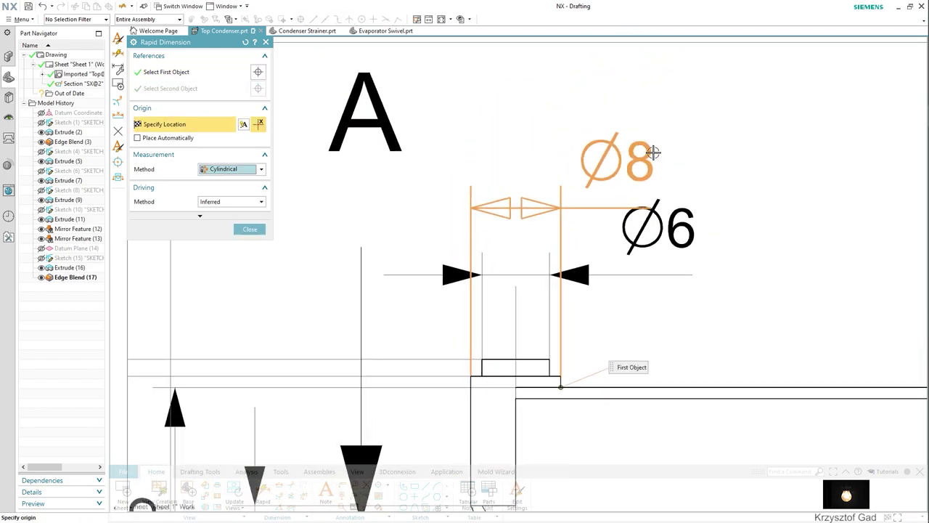
click(650, 135)
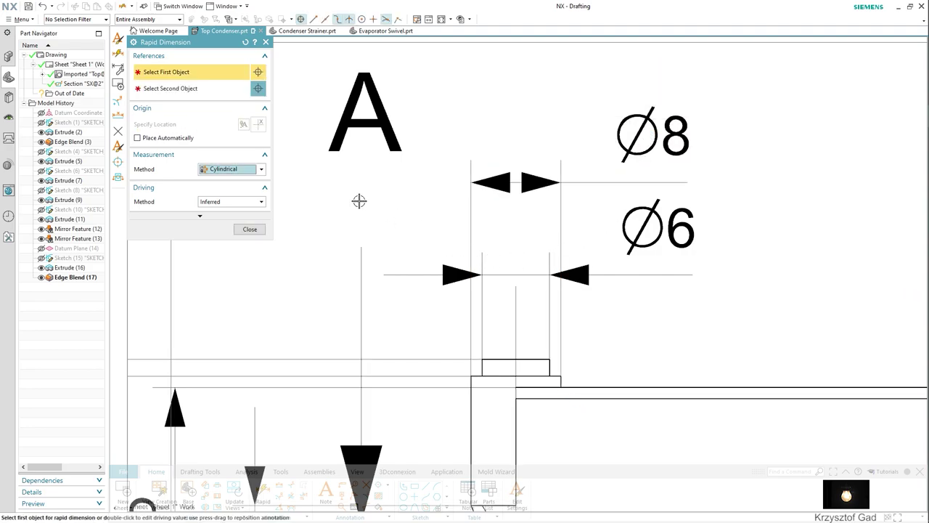
click(264, 229)
Enable Create Breaks (1.35 break size) on the ⌀8 dimension's extension lines
right_click(471, 216)
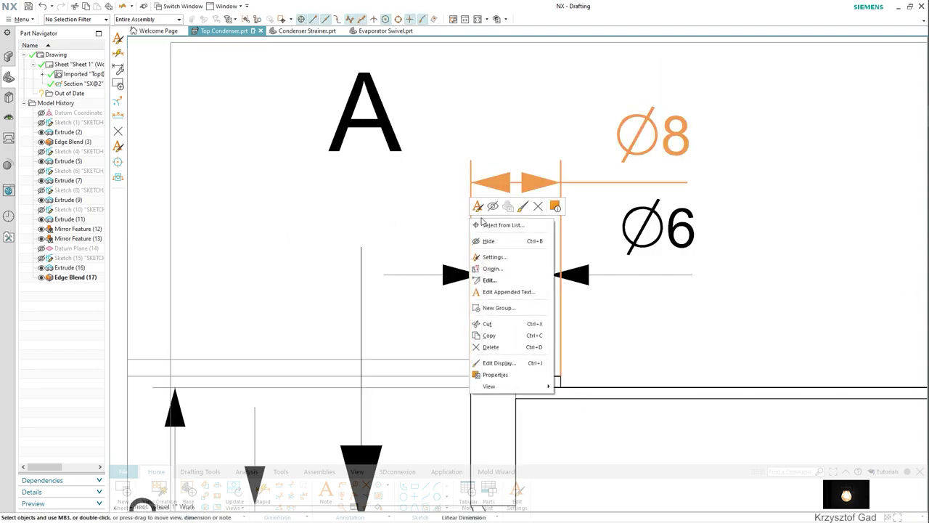
click(495, 257)
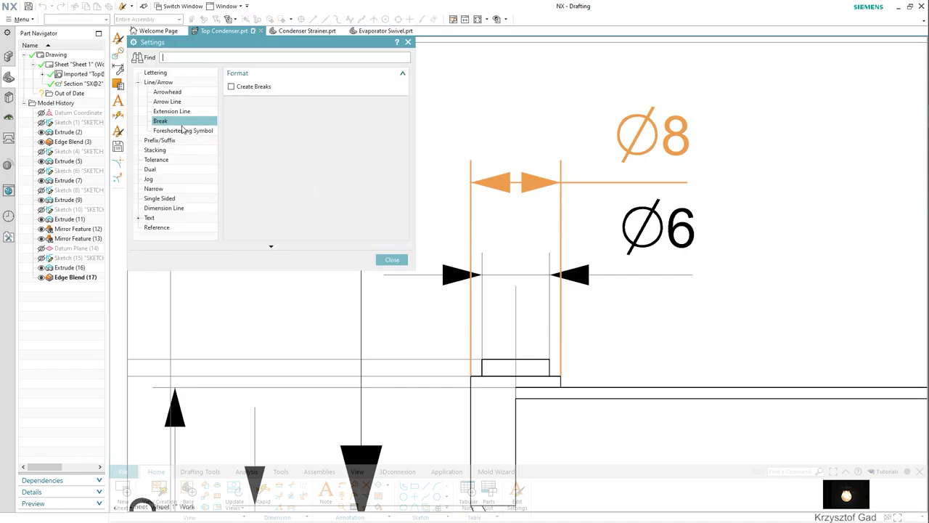
click(249, 87)
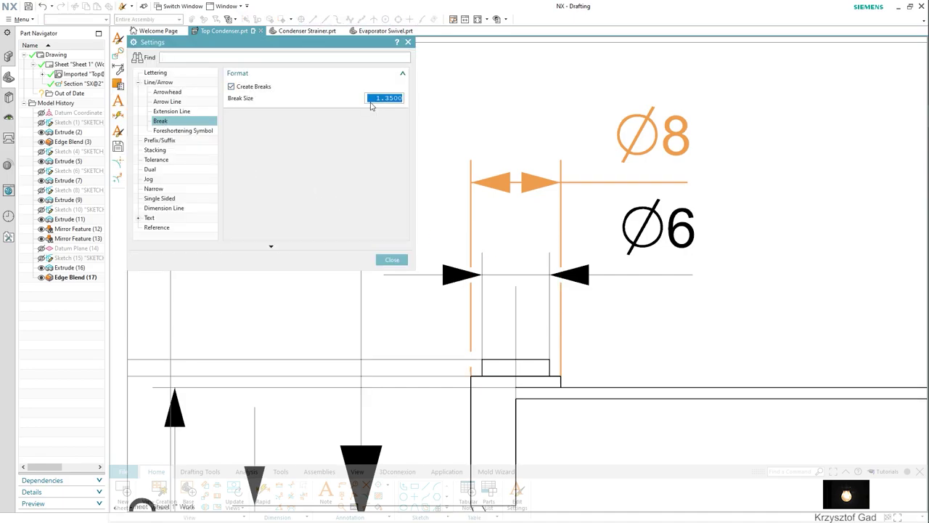
click(392, 260)
scroll(385, 270, down, 1)
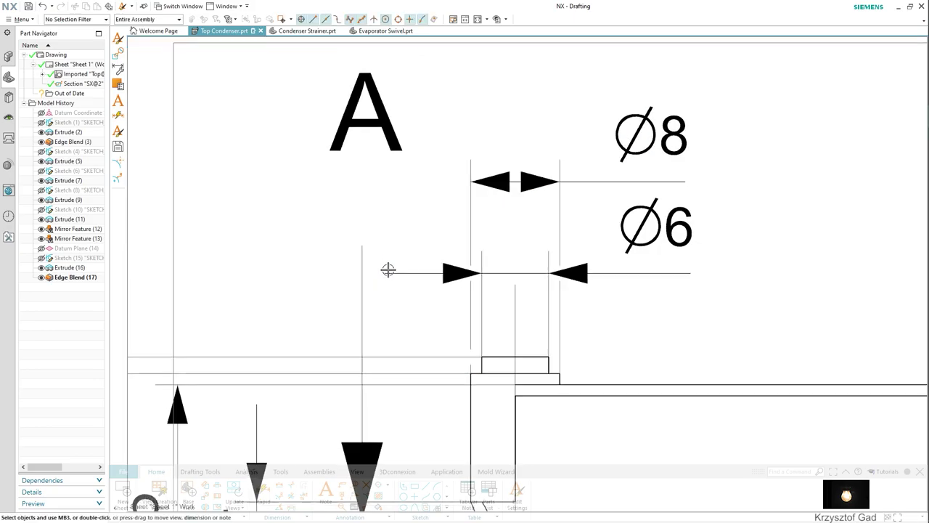
scroll(386, 270, down, 1)
scroll(391, 268, down, 2)
scroll(391, 269, down, 2)
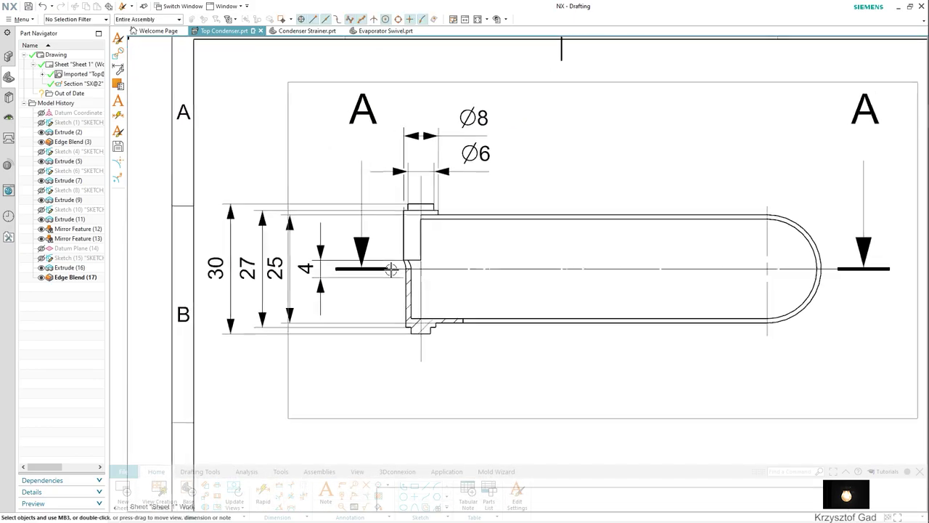
scroll(380, 261, down, 1)
scroll(376, 398, up, 1)
scroll(375, 398, up, 1)
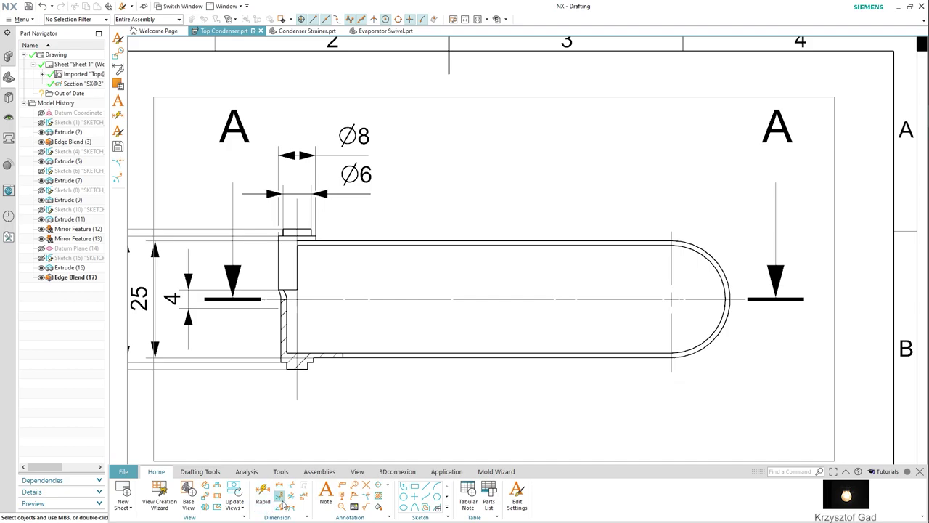
Add radius dimensions R12,5 and R11,5 to the outer and inner arcs of the top view's rounded end
click(284, 505)
scroll(656, 301, up, 1)
scroll(657, 300, up, 1)
click(626, 281)
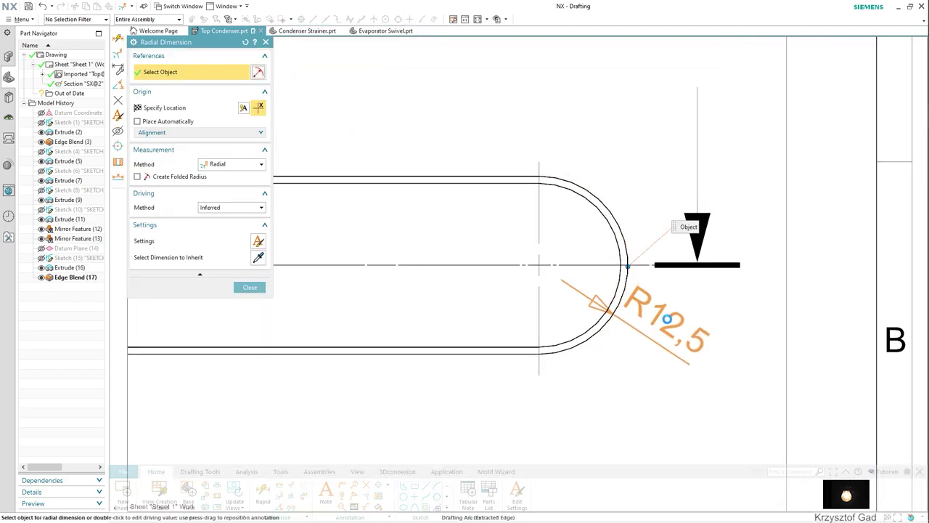
click(700, 315)
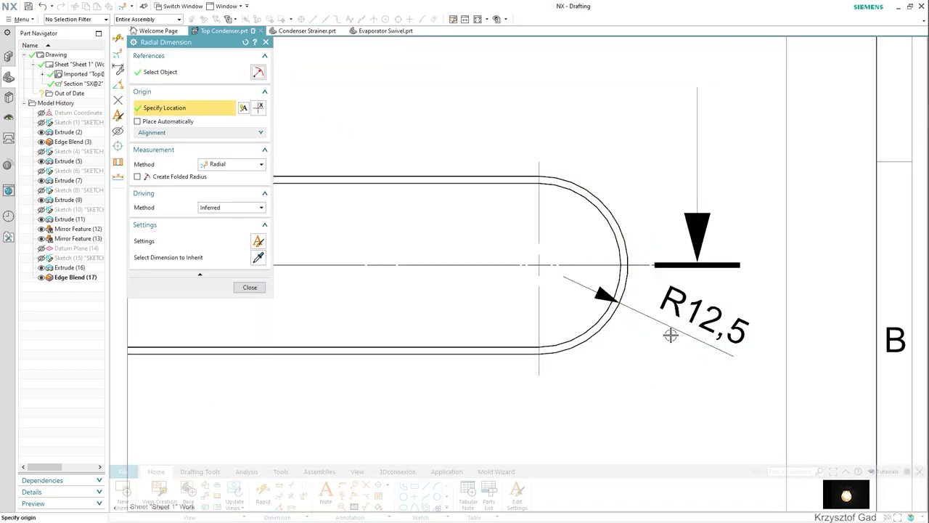
click(586, 328)
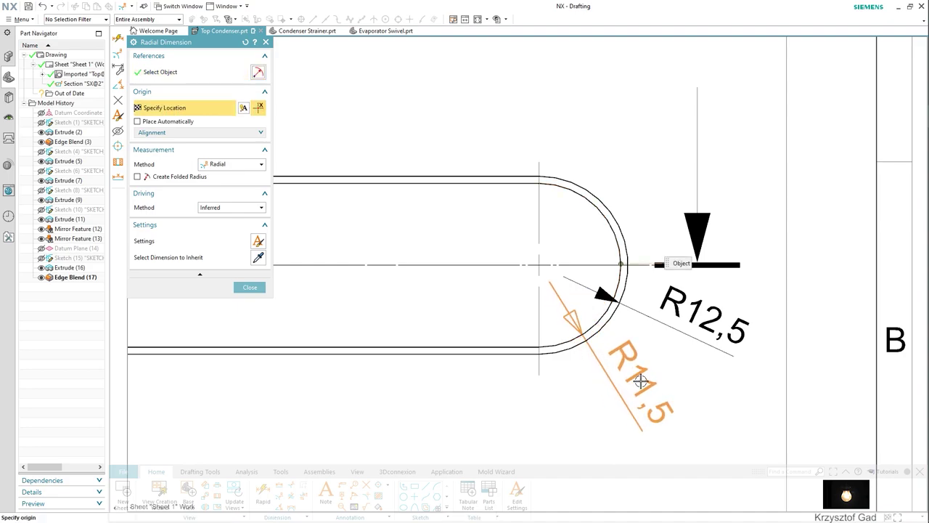
click(640, 380)
scroll(675, 348, up, 1)
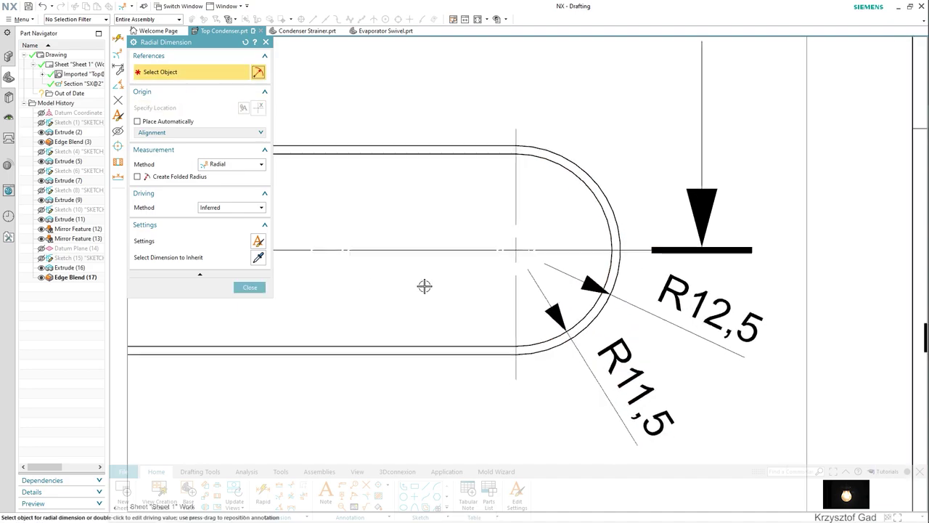
click(250, 288)
Edit the R12,5 radius dimension so its label sits outside the arc
scroll(560, 266, up, 1)
scroll(568, 275, up, 1)
click(562, 244)
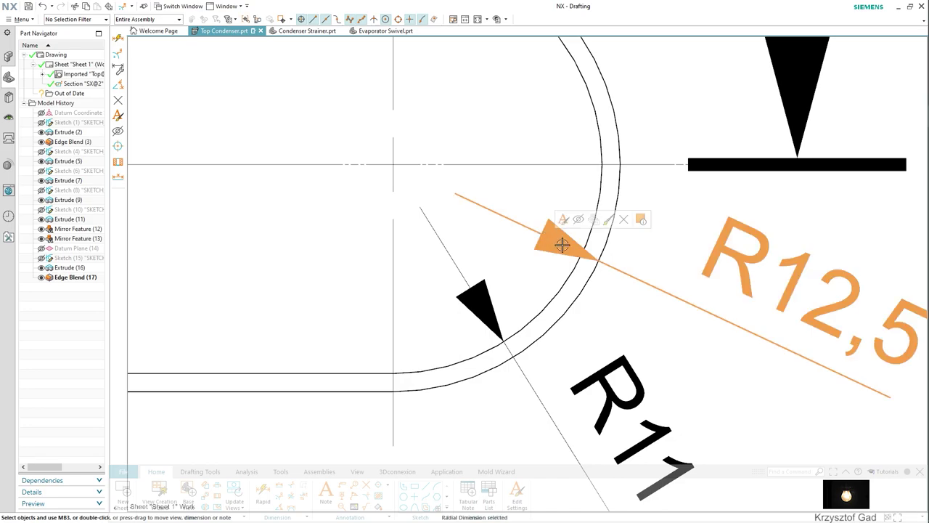
double_click(551, 243)
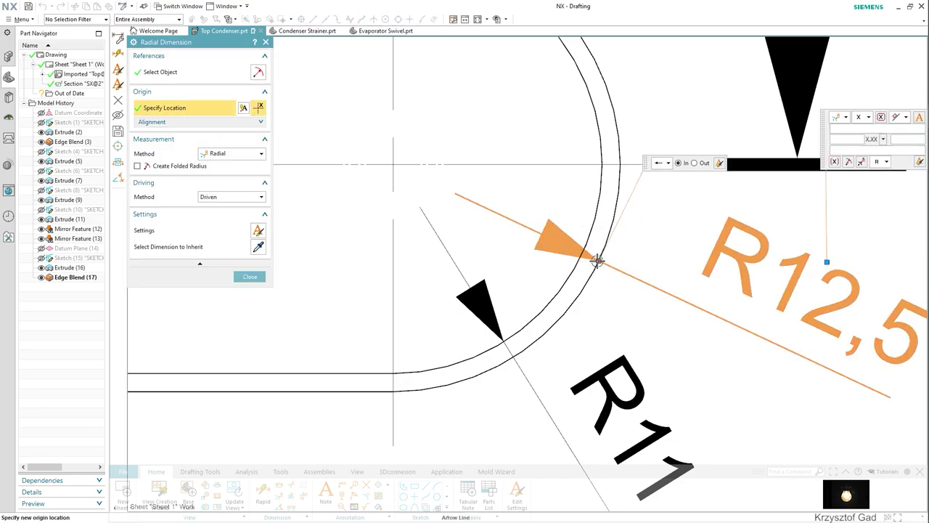
click(248, 277)
scroll(239, 273, down, 2)
scroll(239, 273, down, 2)
scroll(239, 274, down, 1)
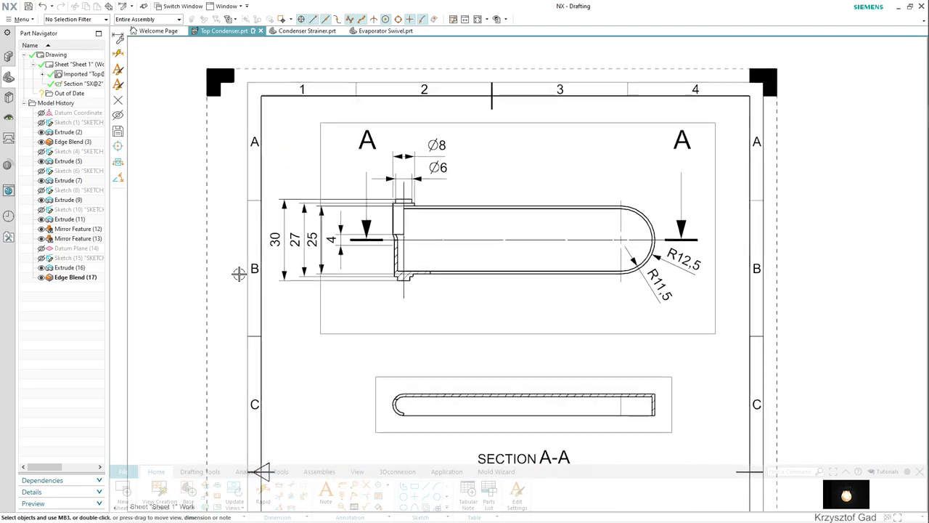
Dimension 80 from the flange's vertical edge to the end arc's centre, placed below the view
scroll(255, 385, up, 2)
scroll(260, 442, up, 1)
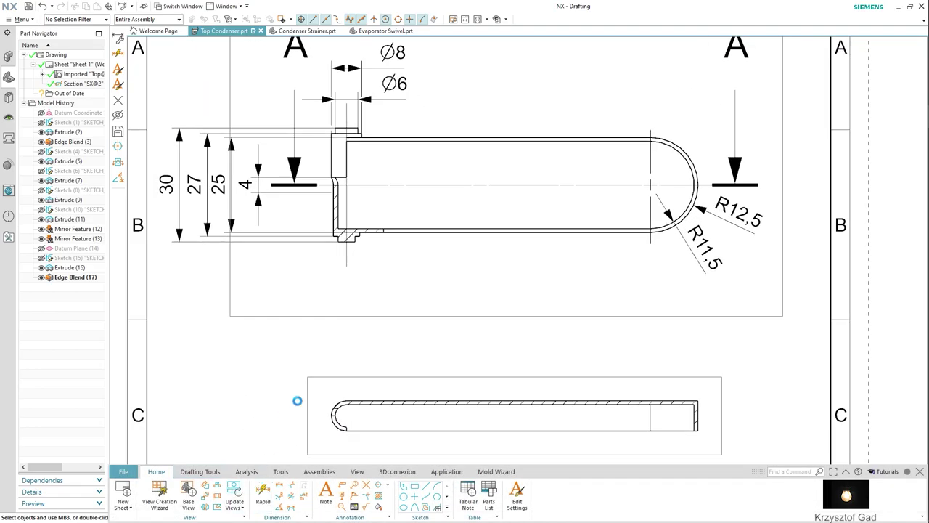
click(240, 170)
click(221, 180)
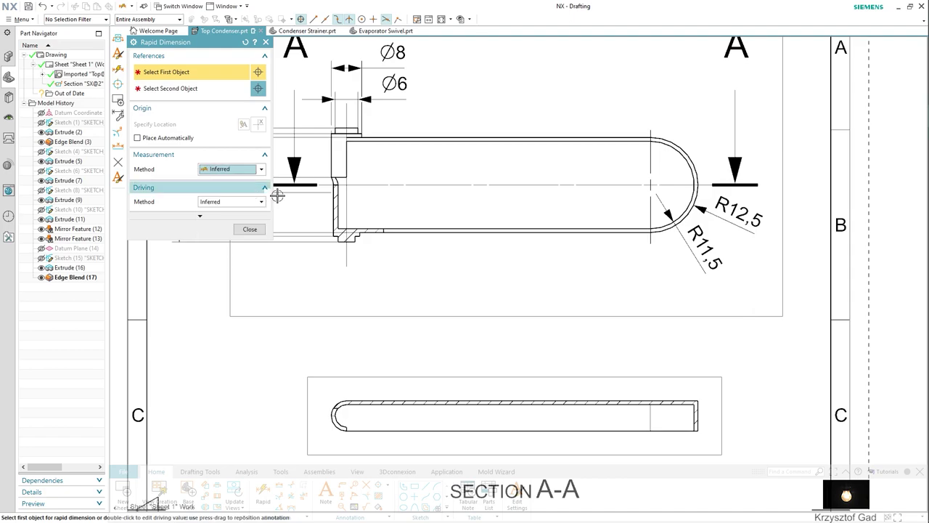
click(349, 262)
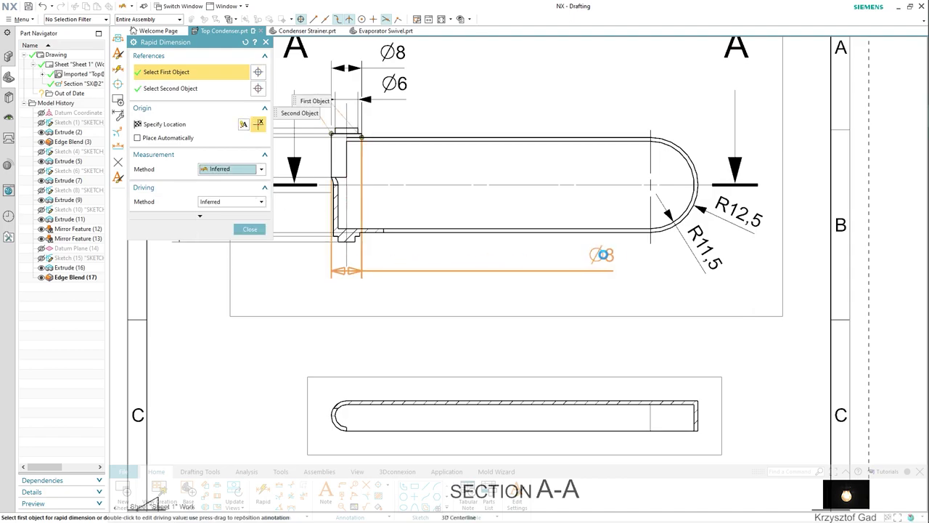
click(652, 238)
click(498, 262)
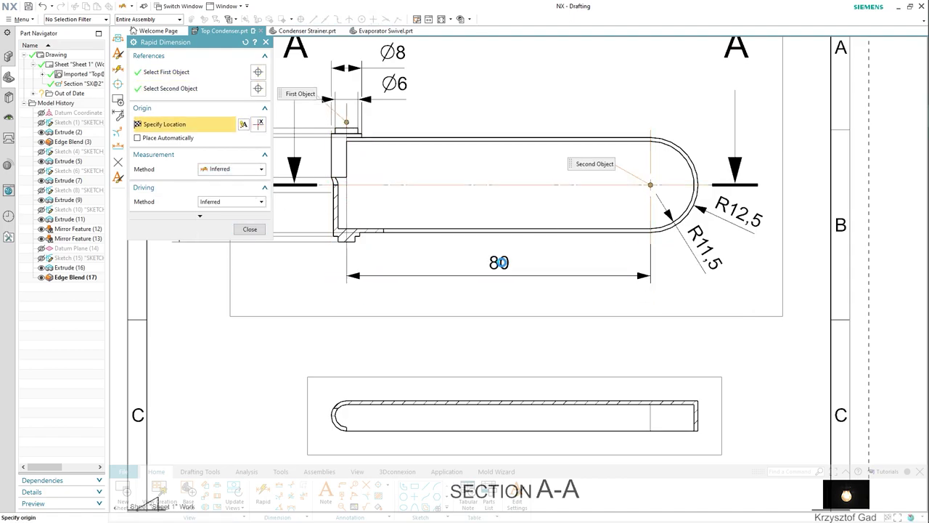
click(251, 229)
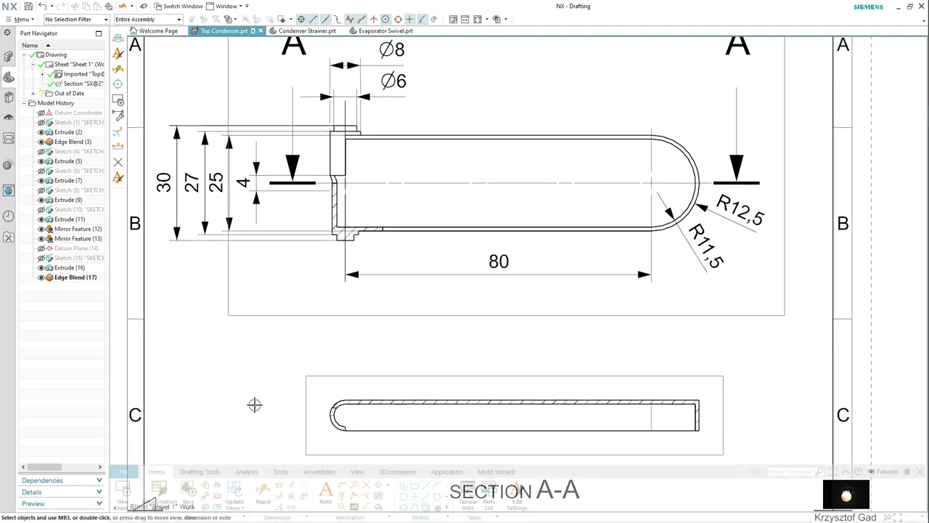
Start a centre mark on the section view's rounded end arc
click(347, 506)
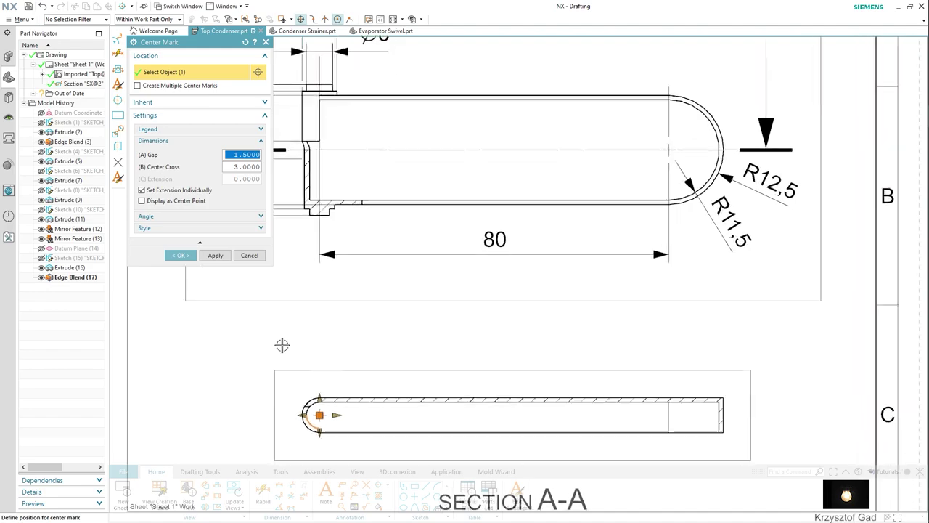
scroll(282, 344, up, 3)
scroll(387, 280, up, 1)
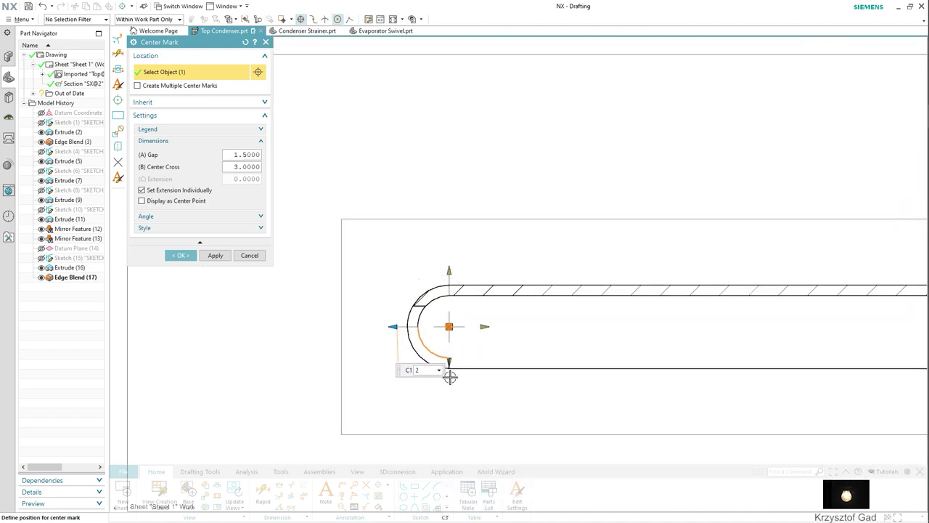
Confirm the centre mark on the section view's arc
click(176, 255)
scroll(201, 259, down, 2)
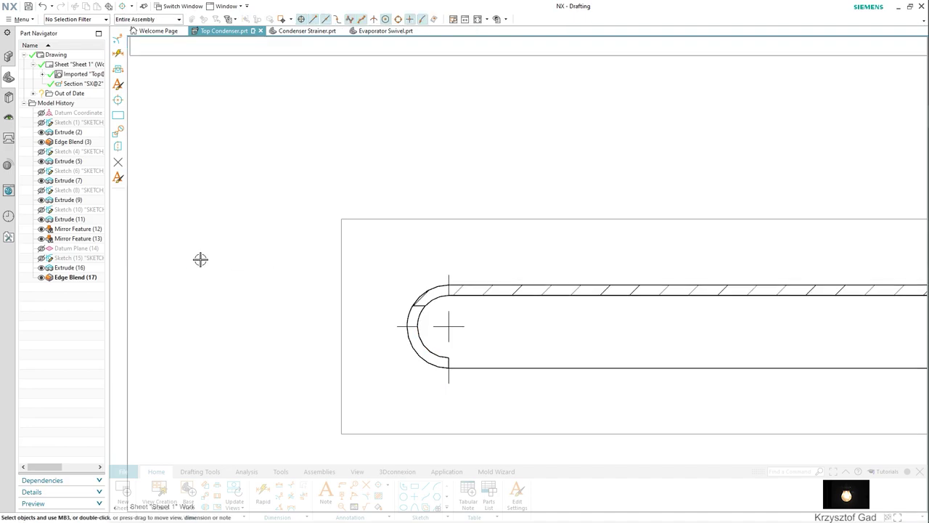
scroll(205, 259, down, 2)
scroll(225, 265, down, 2)
scroll(286, 344, down, 1)
scroll(292, 384, up, 1)
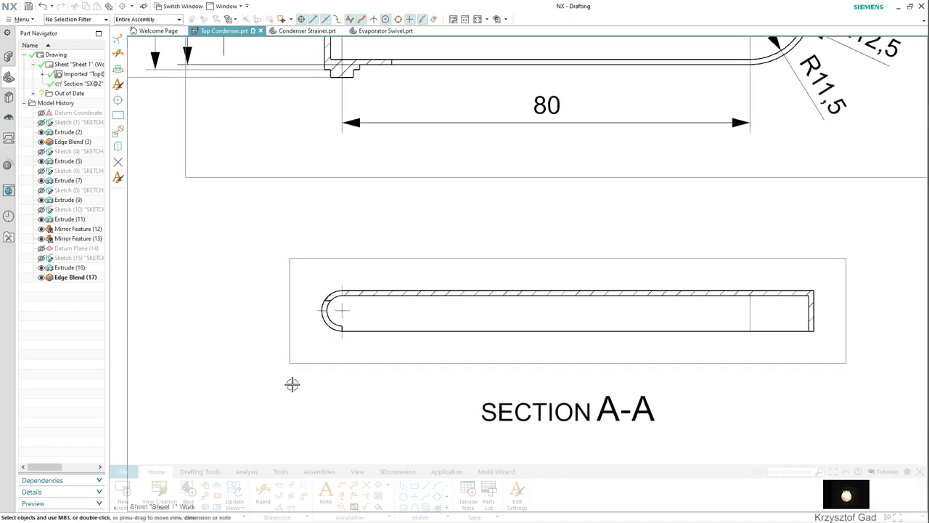
scroll(288, 376, up, 1)
scroll(288, 375, up, 2)
scroll(289, 375, up, 2)
scroll(341, 406, up, 2)
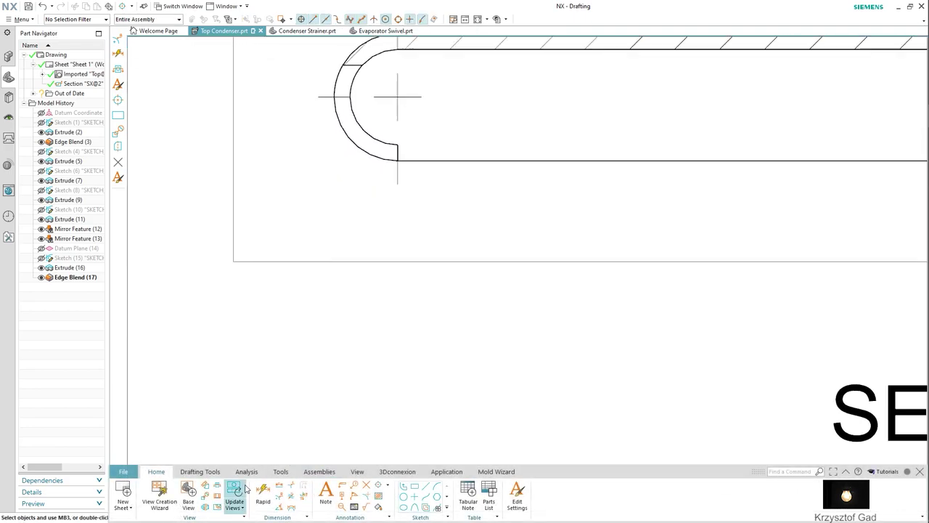
Dimension the 2 mm wall thickness between the outer and inner edges of the section's rounded end
click(263, 493)
scroll(383, 281, up, 1)
scroll(488, 259, up, 1)
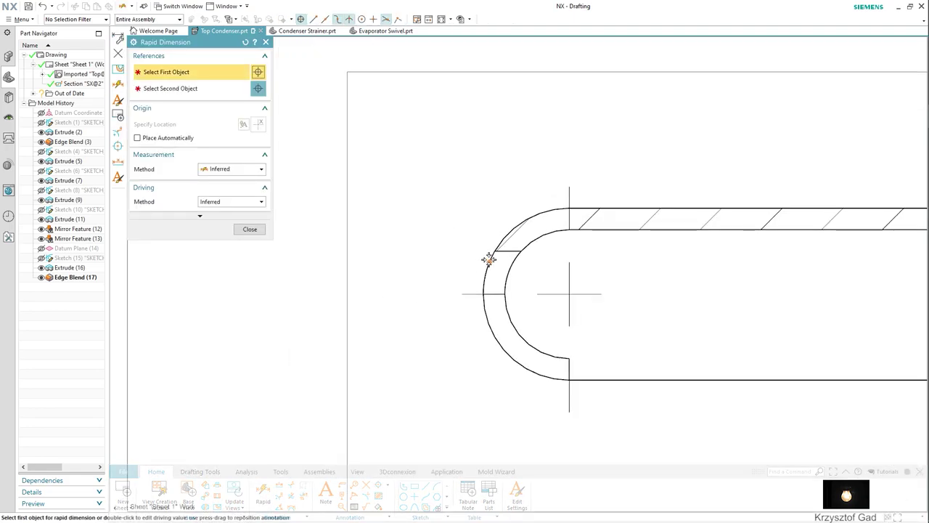
click(513, 250)
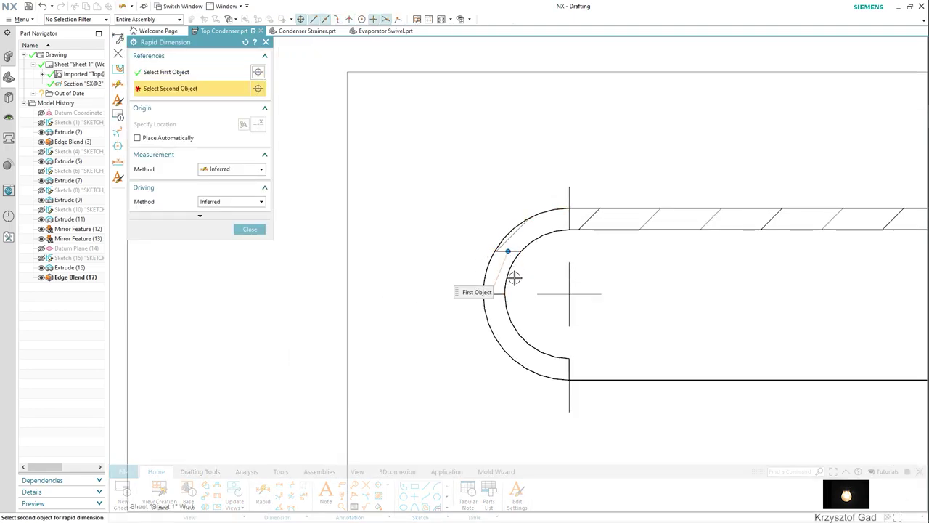
scroll(501, 356, up, 1)
click(537, 324)
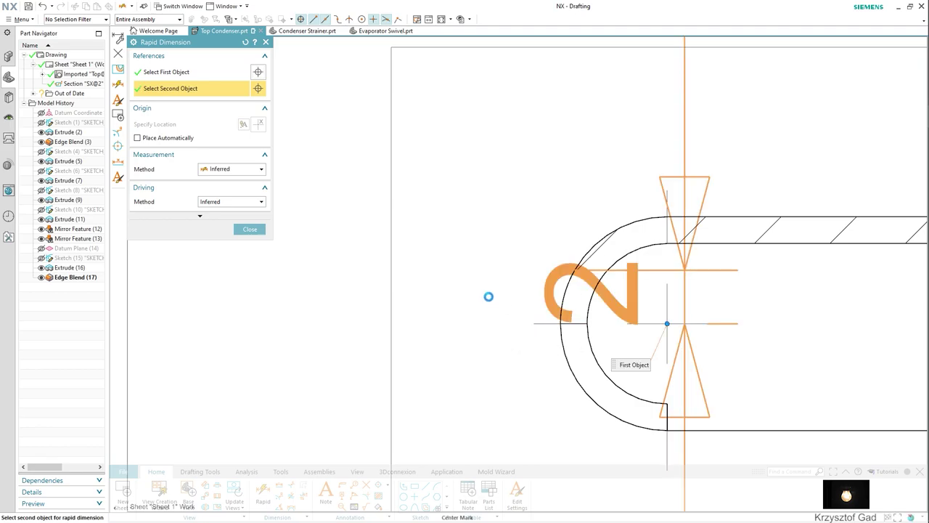
scroll(489, 297, down, 3)
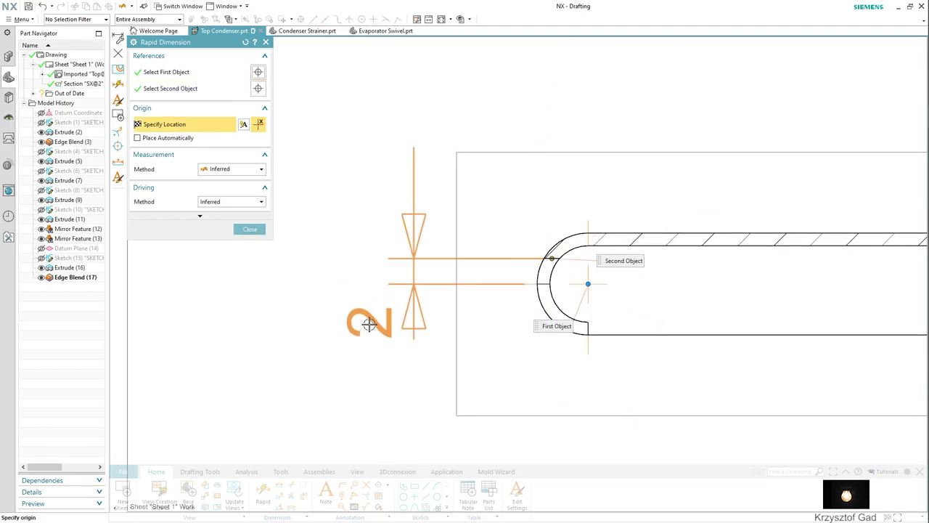
click(333, 376)
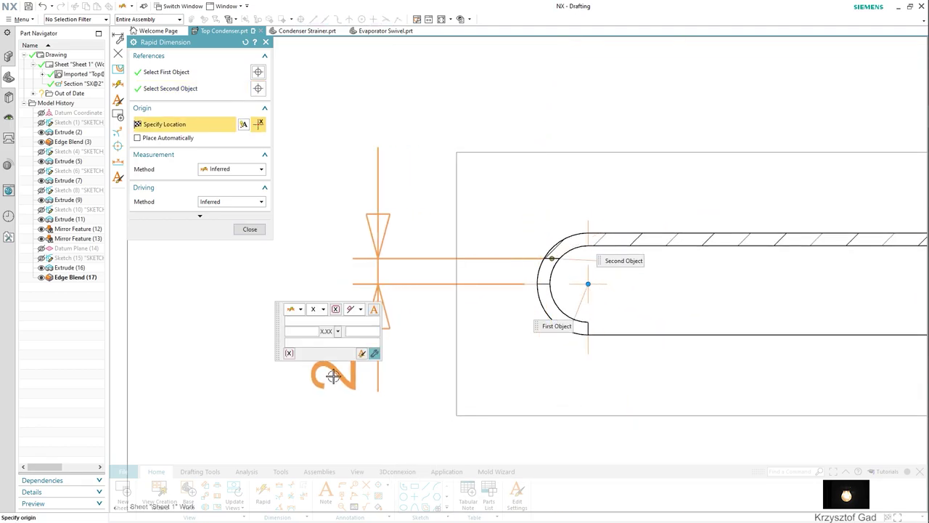
click(249, 229)
Override the 2 dimension's text so it reads R2
click(316, 365)
right_click(318, 365)
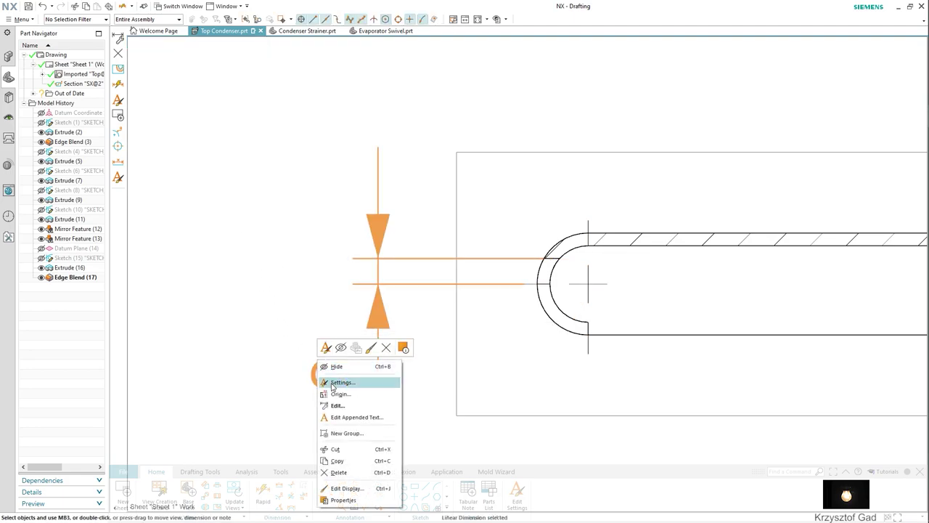
click(341, 382)
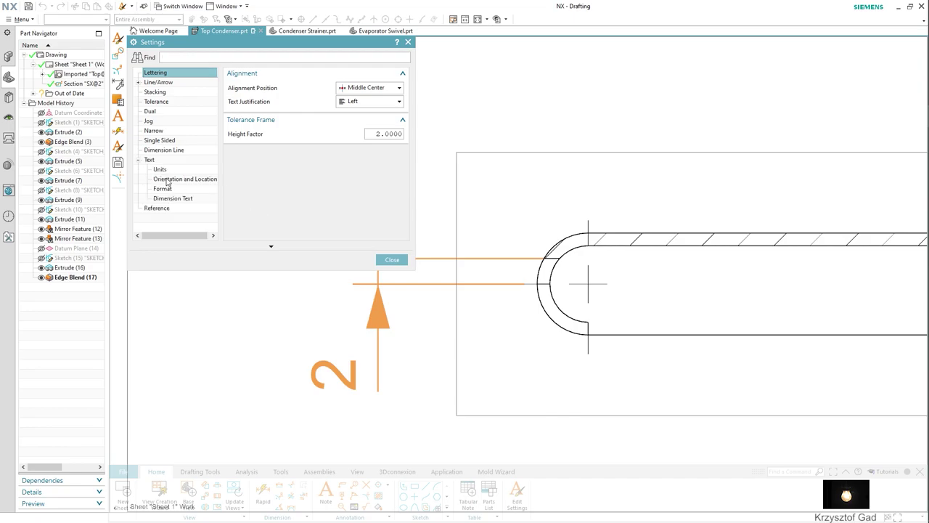
click(166, 181)
click(170, 190)
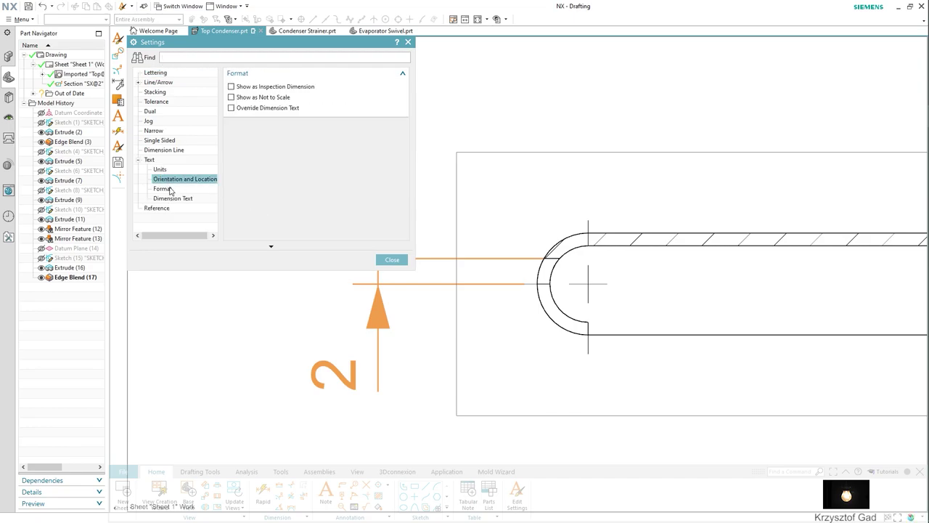
click(282, 107)
text(RT2)
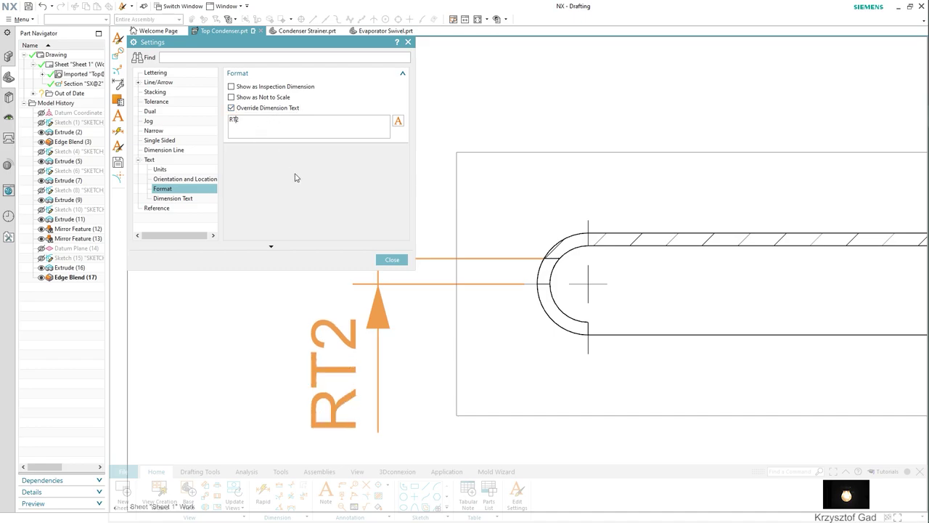
key(BackSpace)
click(391, 259)
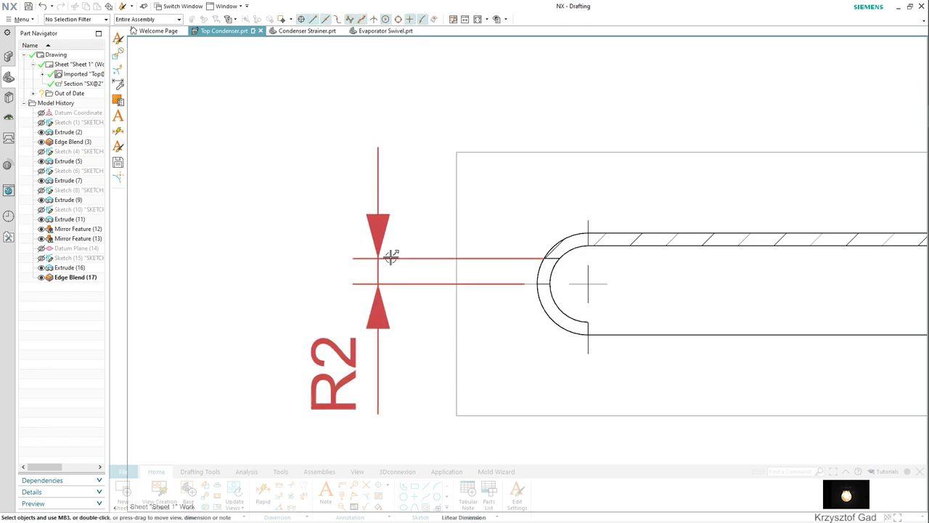
scroll(431, 326, up, 1)
scroll(431, 326, up, 2)
scroll(414, 361, up, 2)
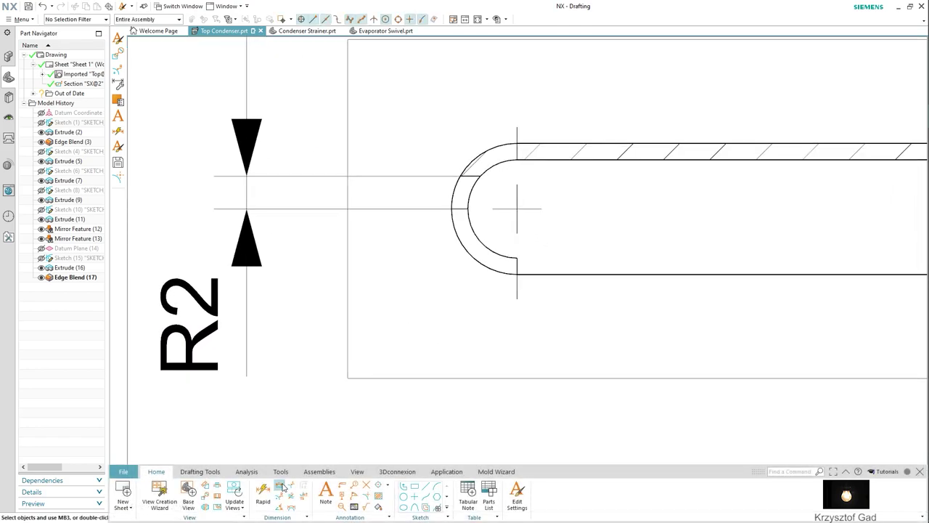
Add an R4 radius dimension to the section's outer end arc, placed lower left
click(283, 499)
scroll(428, 304, up, 2)
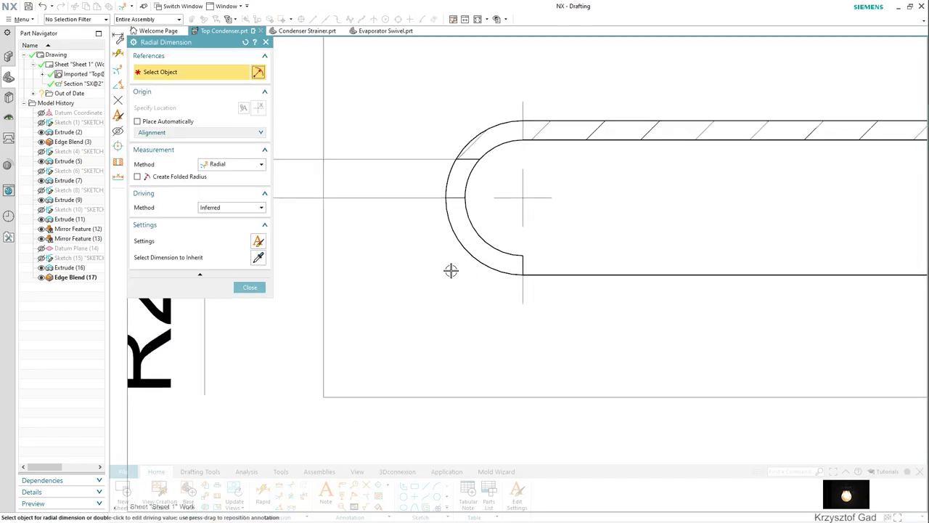
click(449, 228)
click(296, 317)
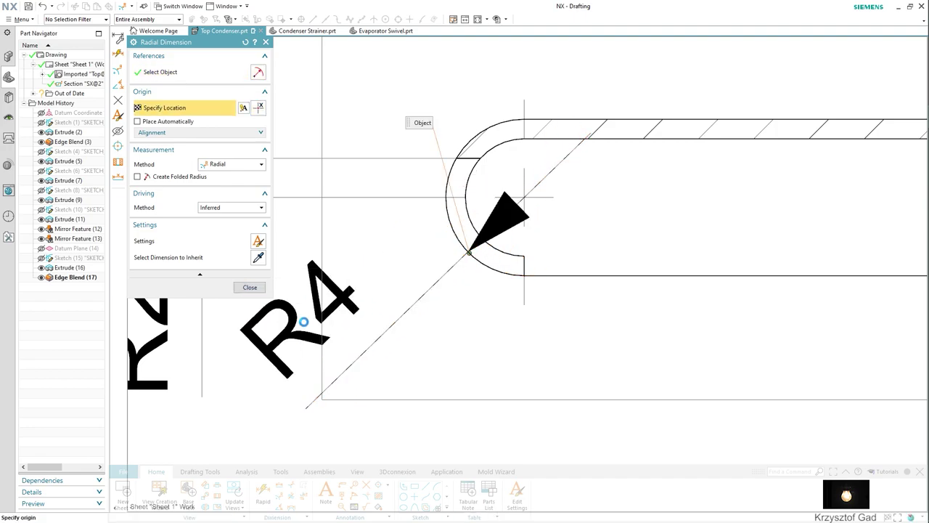
click(508, 275)
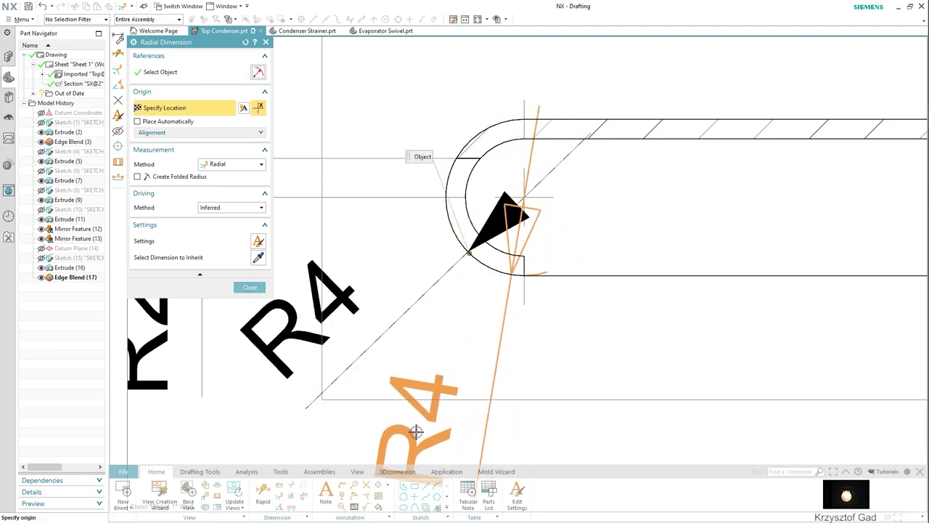
scroll(434, 341, down, 1)
click(249, 286)
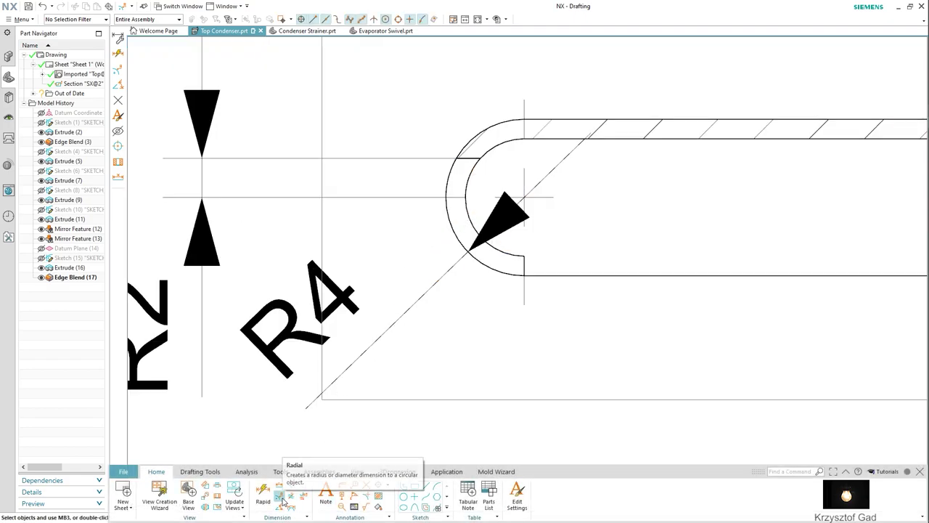
Add an R3 radius dimension to the inner end arc, placed below it
click(282, 501)
click(516, 252)
scroll(481, 288, down, 1)
scroll(473, 206, down, 1)
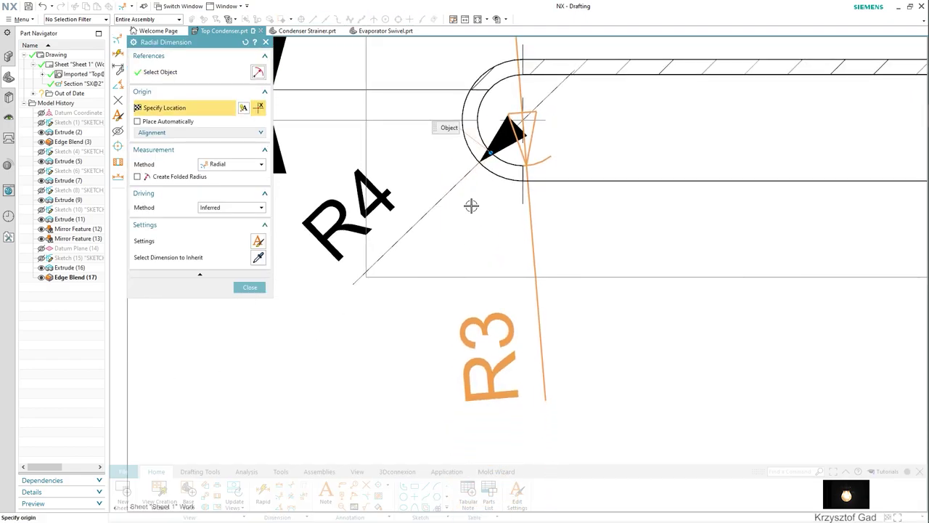
click(442, 293)
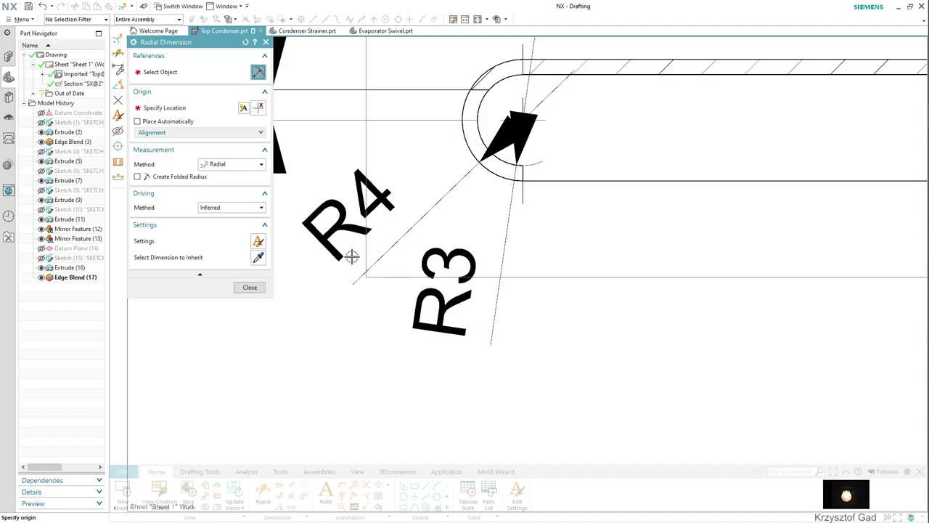
click(249, 286)
Switch the R4 dimension's arrow from In to Out
scroll(465, 174, up, 2)
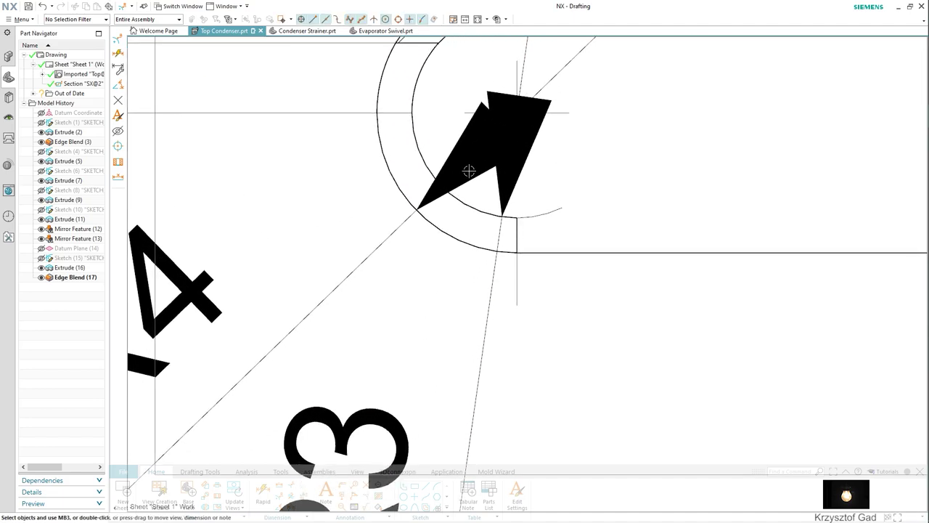
double_click(431, 194)
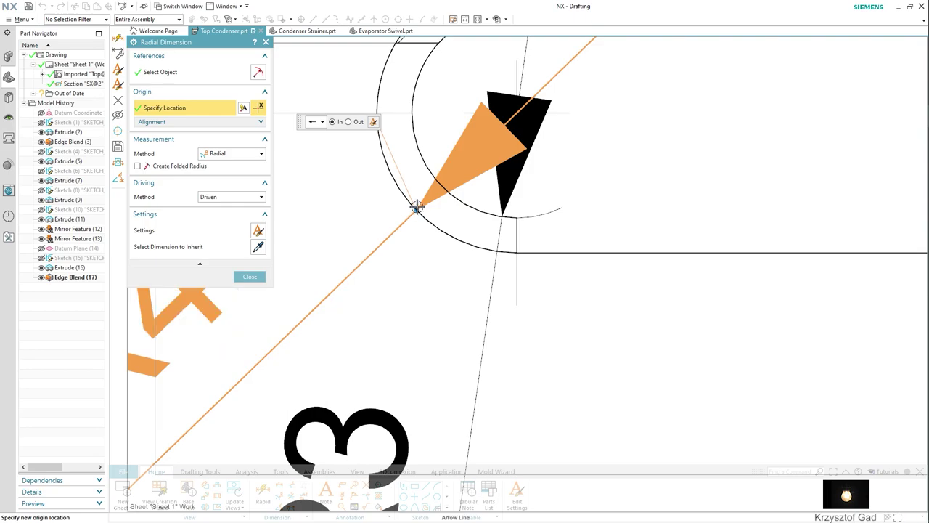
click(354, 123)
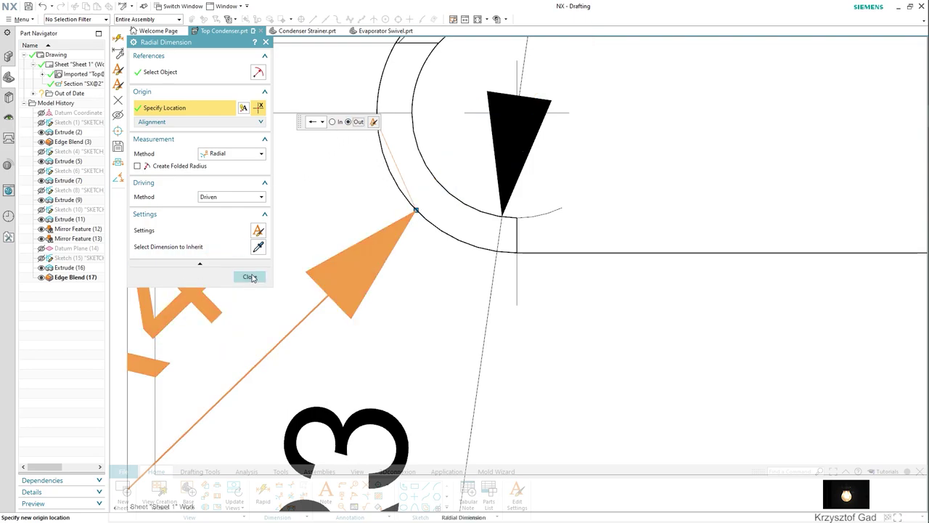
click(251, 278)
scroll(246, 286, down, 2)
scroll(246, 287, down, 2)
scroll(246, 287, down, 1)
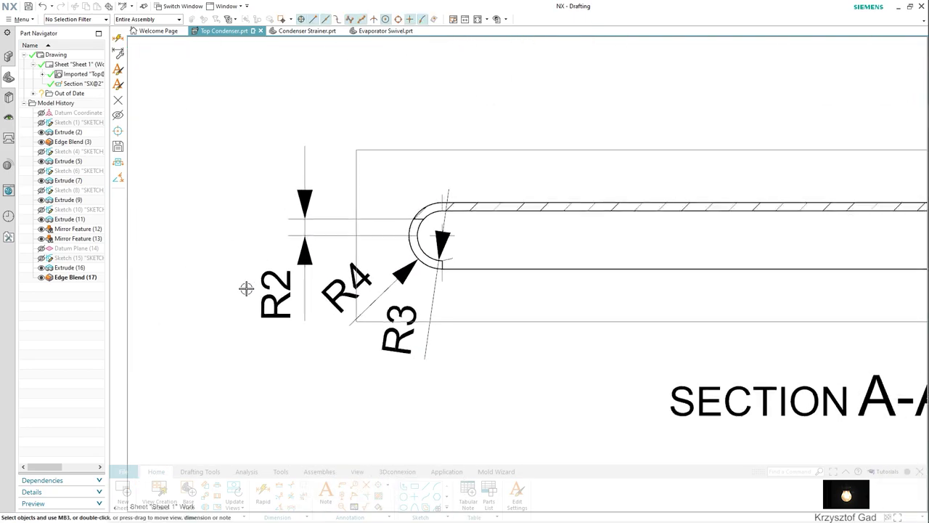
scroll(246, 287, down, 1)
scroll(246, 287, down, 1)
scroll(243, 362, down, 2)
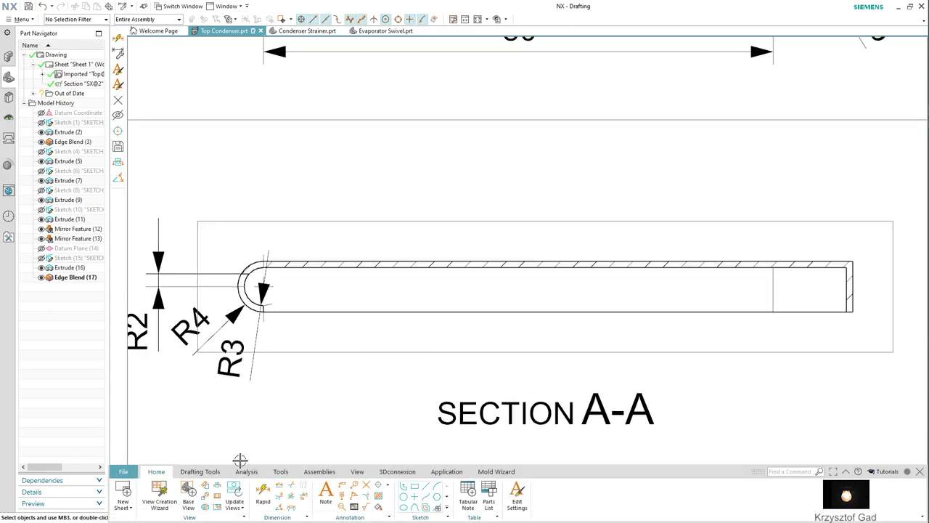
Dimension the 8 height across Section A-A's right end edge
click(262, 494)
middle_drag(498, 308, 309, 309)
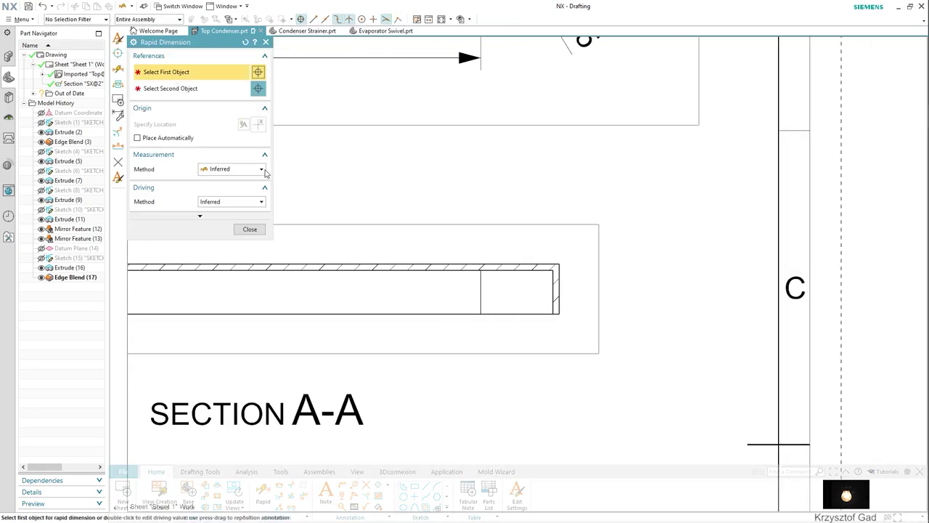
click(559, 264)
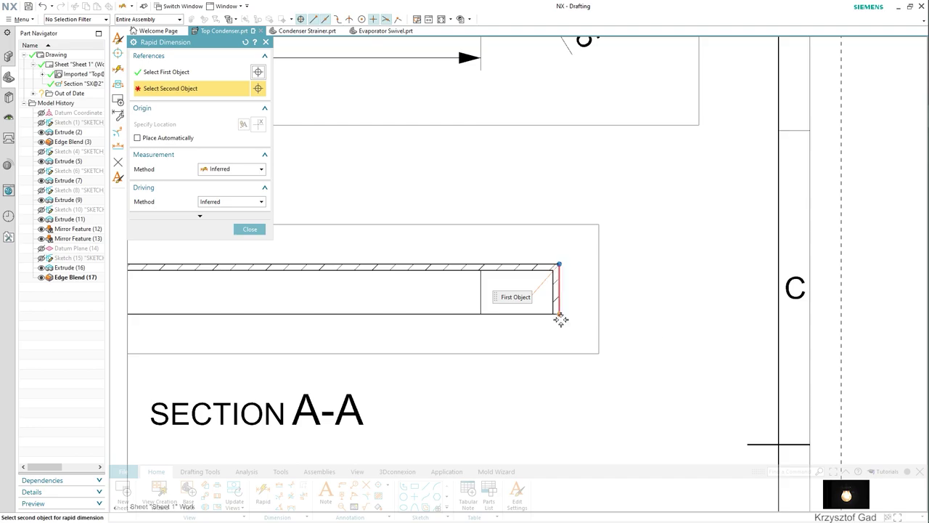
click(560, 313)
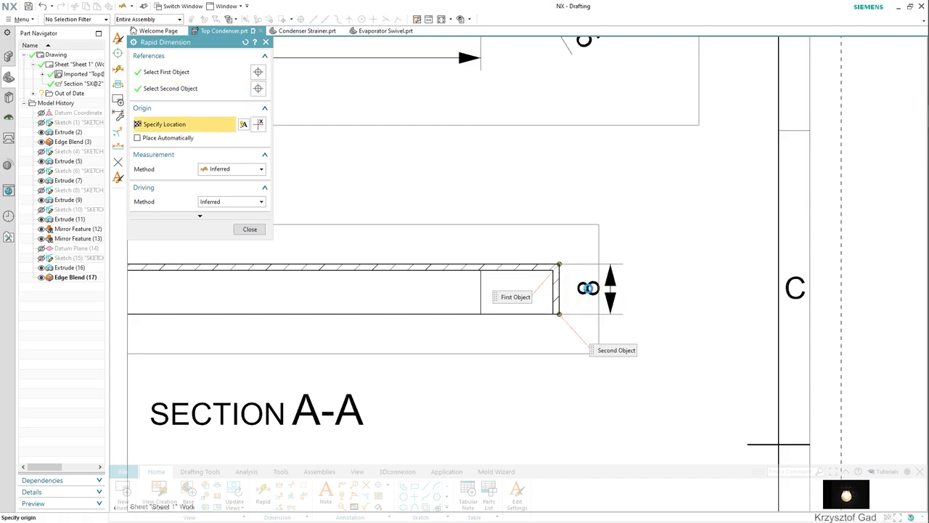
click(588, 288)
scroll(587, 287, down, 2)
scroll(588, 288, down, 2)
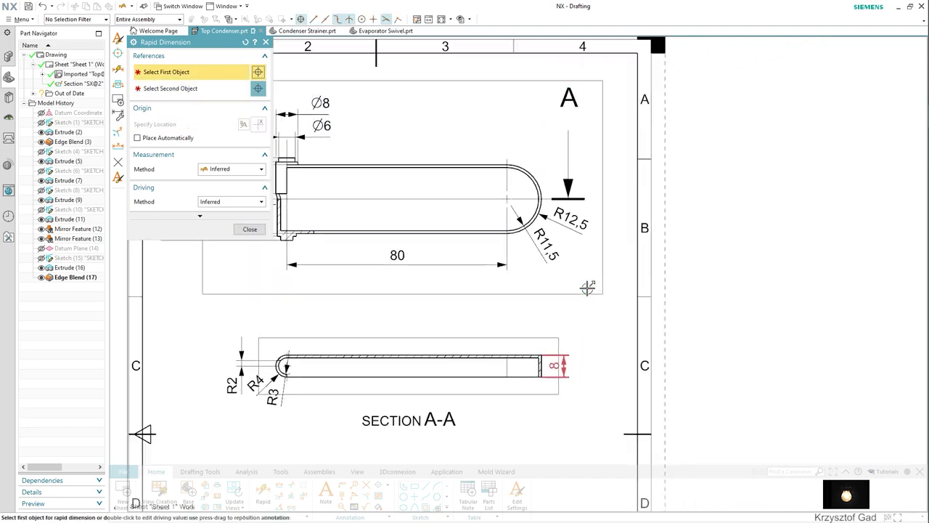
scroll(508, 276, down, 2)
scroll(436, 261, down, 1)
click(265, 231)
Move Section A-A lower, nudge the top view down, and fit the sheet
scroll(266, 233, up, 3)
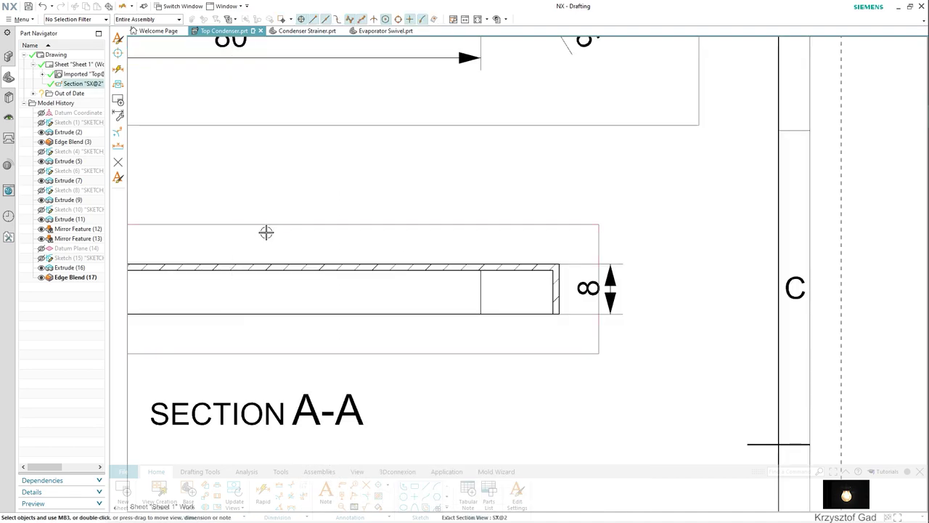
scroll(342, 251, down, 2)
scroll(496, 319, down, 1)
drag(494, 276, 489, 337)
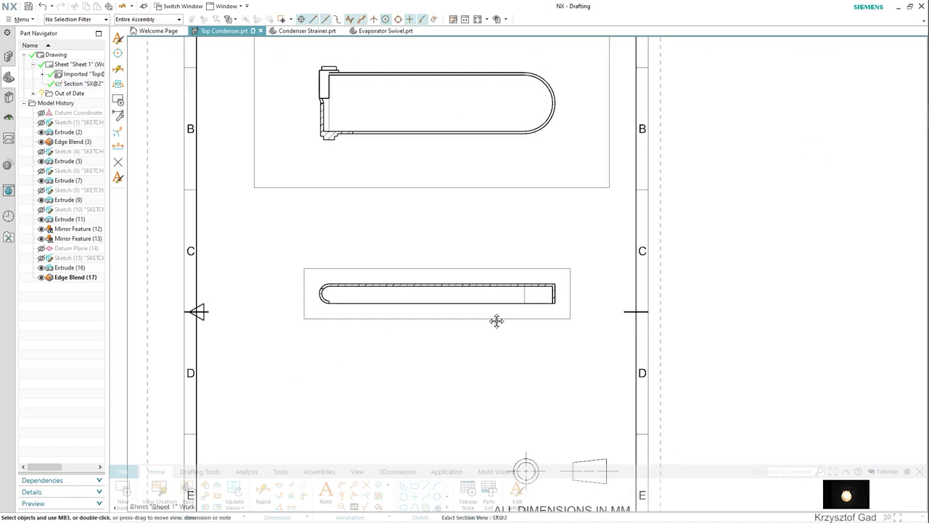
drag(477, 191, 479, 210)
scroll(478, 214, down, 2)
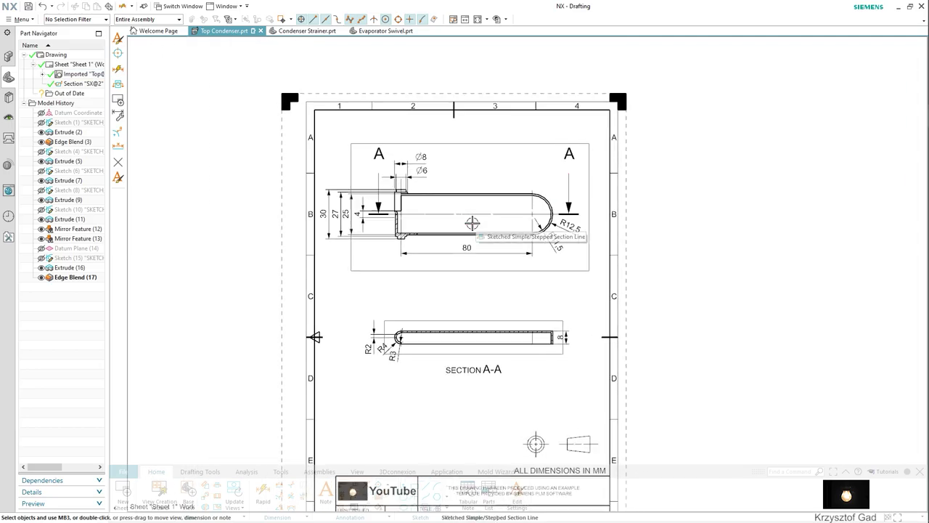
scroll(390, 218, down, 3)
key(ctrl+f)
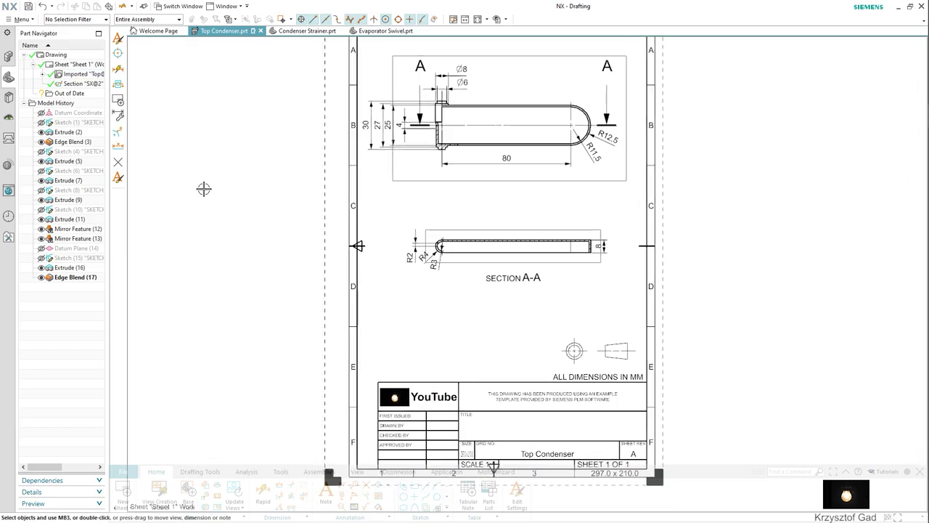
click(16, 19)
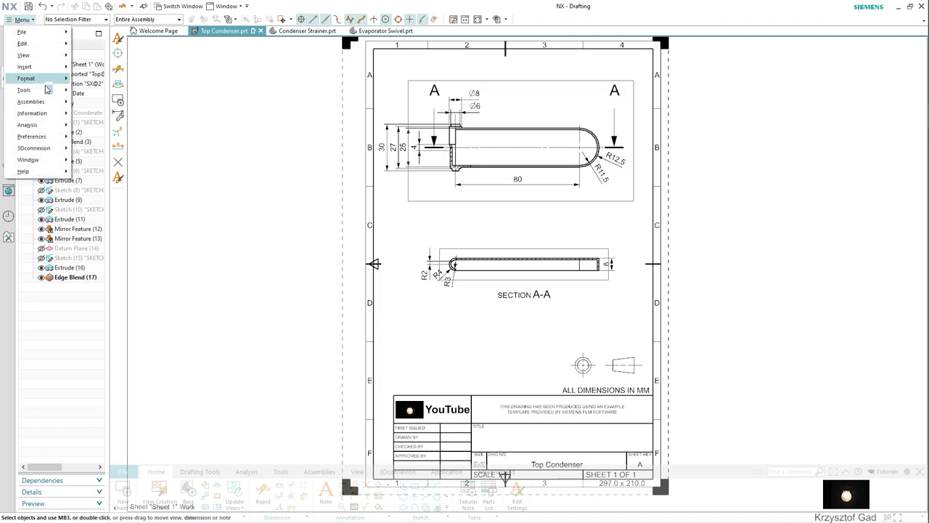
mouse_move(32, 136)
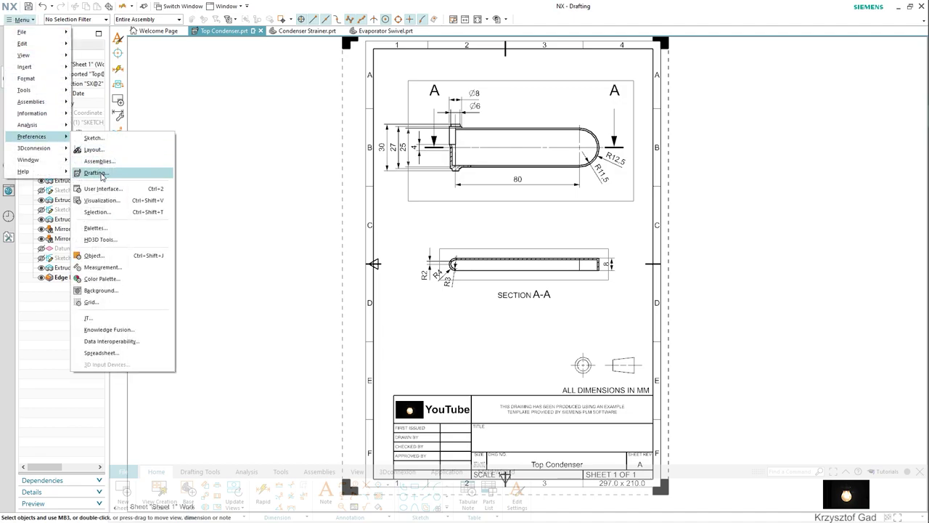
Uncheck Border Display in Drafting Preferences so view borders are hidden
click(101, 175)
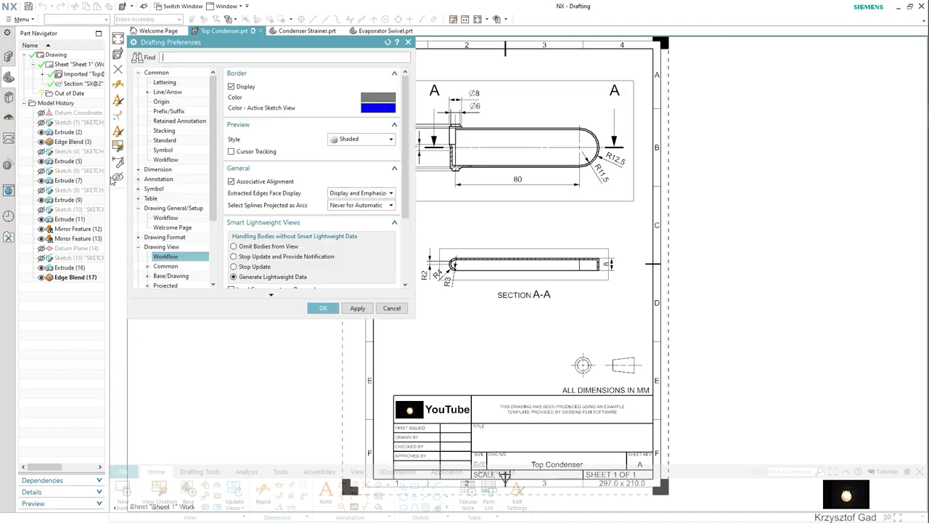
click(323, 309)
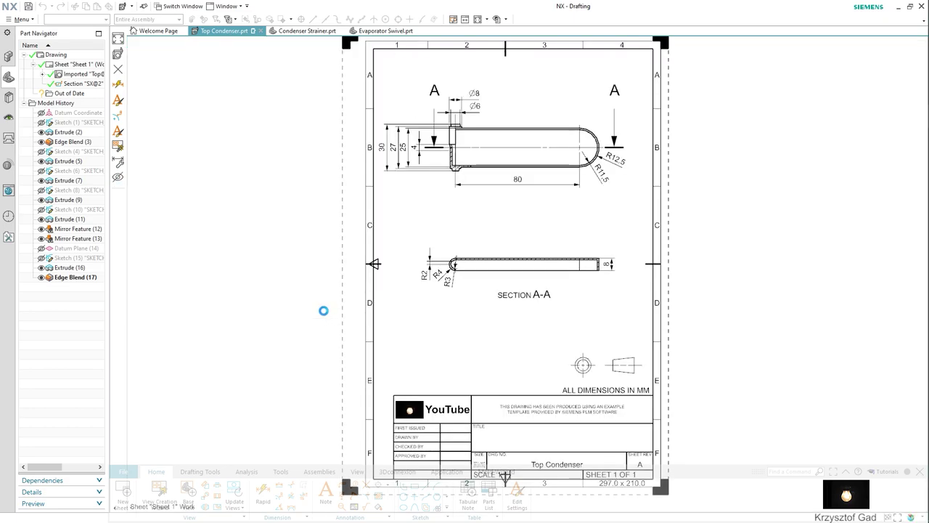
scroll(322, 307, up, 1)
scroll(322, 307, up, 2)
scroll(320, 307, up, 2)
Inspect and fit the Top Condenser sheet, then switch to the Condenser Strainer.prt part
scroll(321, 307, up, 1)
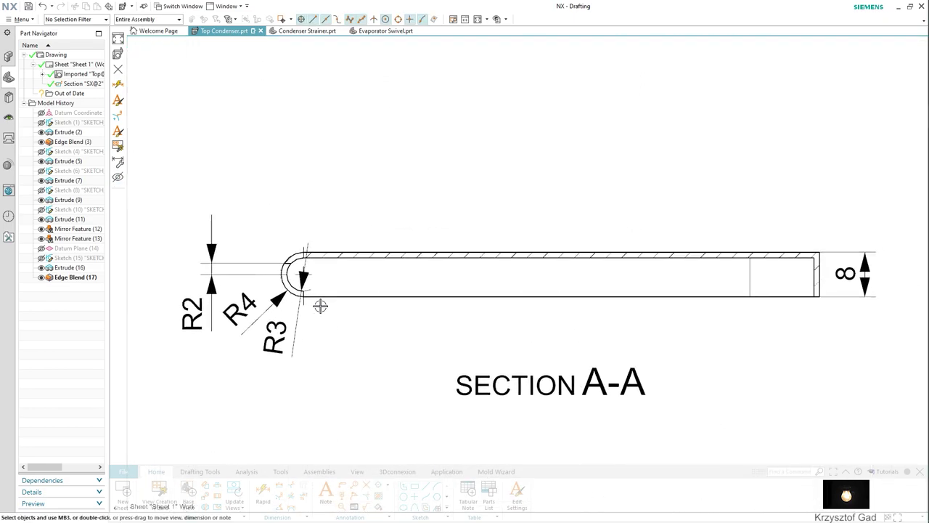
scroll(320, 307, up, 1)
scroll(321, 307, up, 2)
scroll(320, 306, up, 1)
scroll(320, 306, down, 2)
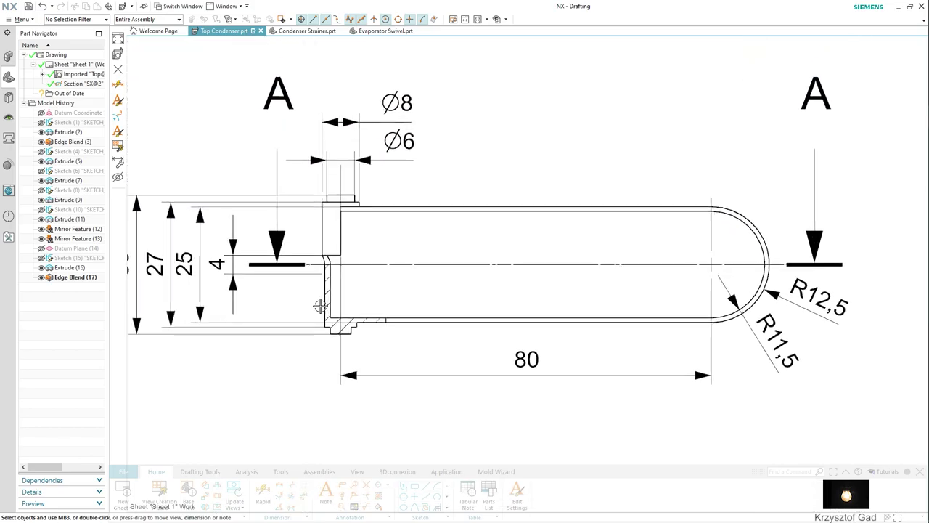
scroll(320, 305, down, 1)
scroll(320, 303, down, 1)
scroll(320, 301, down, 1)
scroll(320, 301, down, 1)
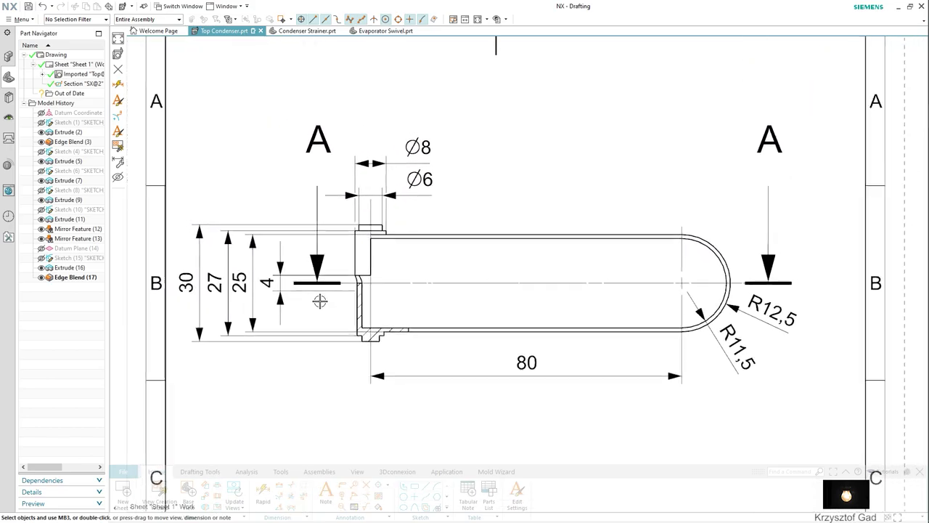
scroll(320, 300, down, 1)
scroll(320, 300, down, 2)
scroll(320, 300, down, 1)
scroll(320, 299, down, 1)
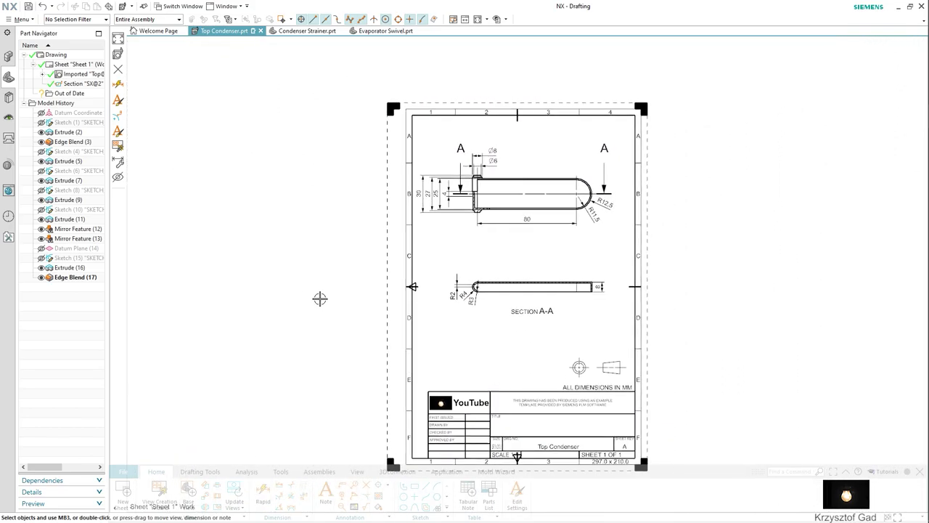
scroll(322, 298, down, 1)
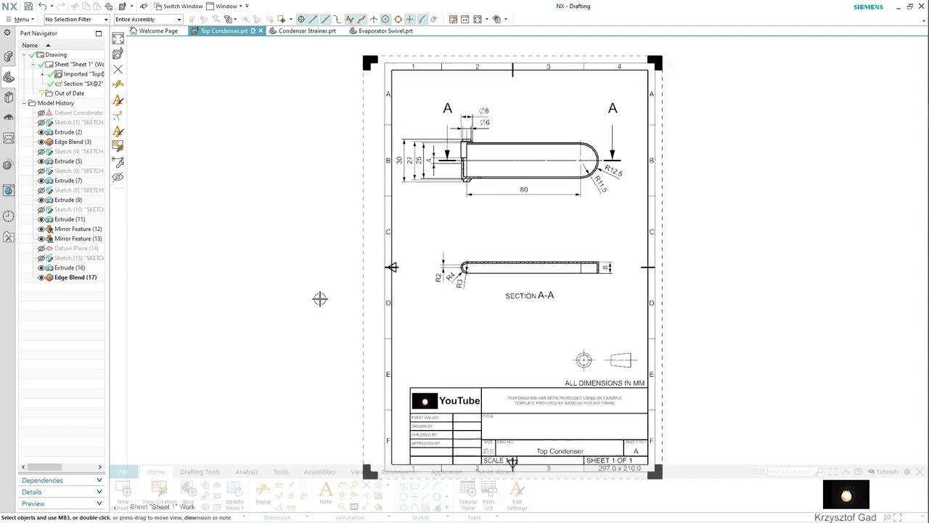
click(477, 19)
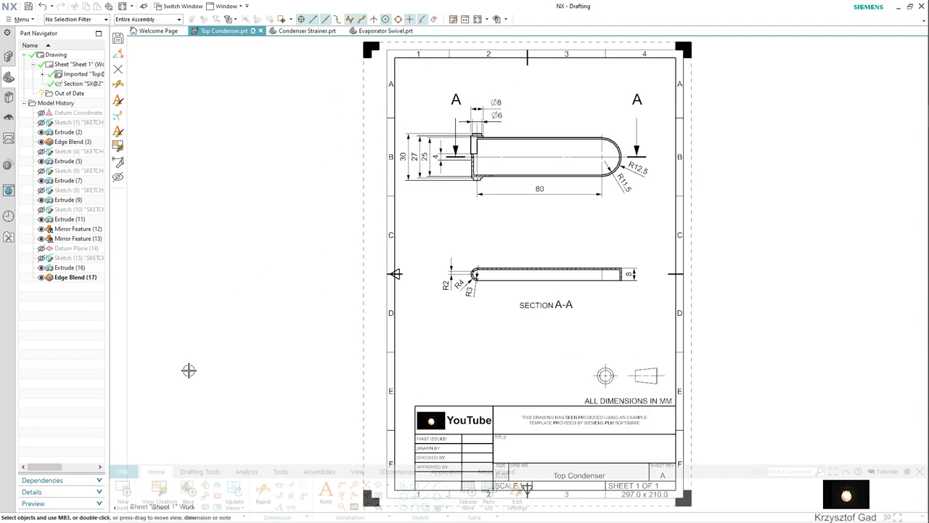
click(298, 32)
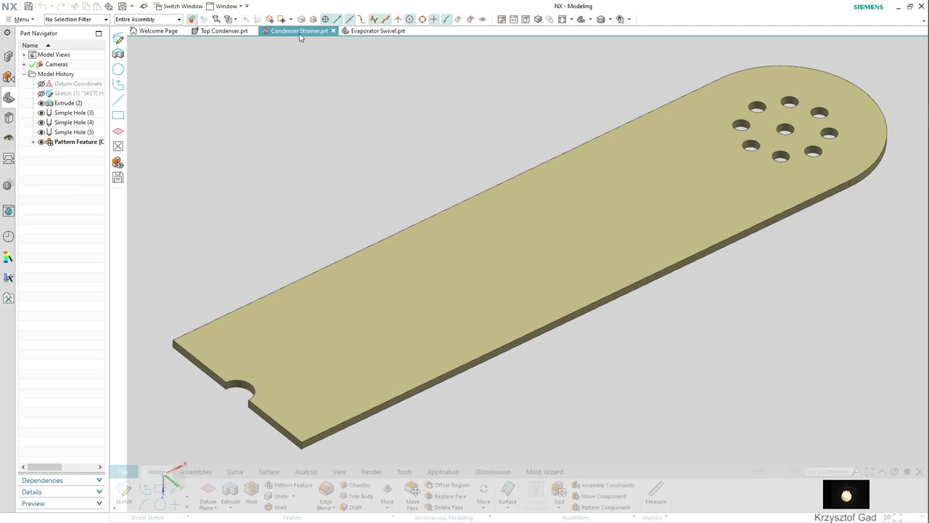
Enter Drafting for the strainer, skip the title block, and place the base top view
key(Home)
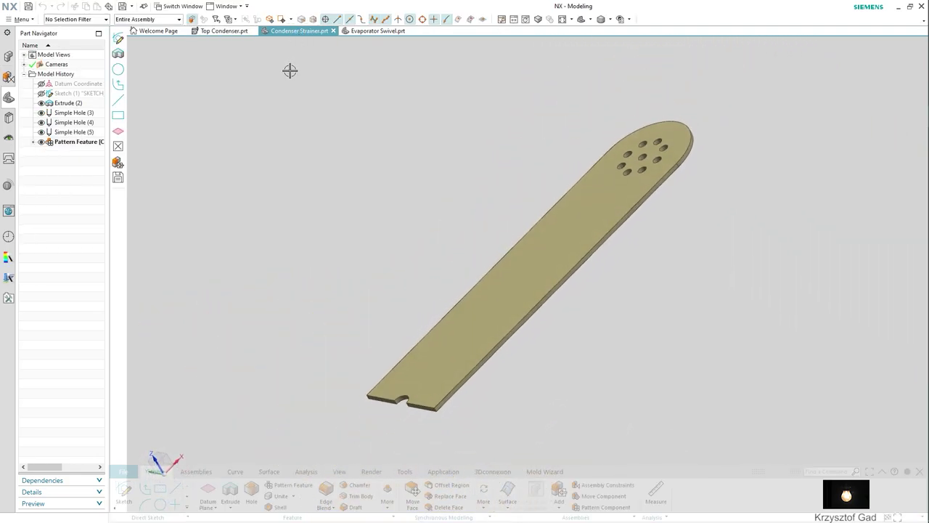
click(452, 471)
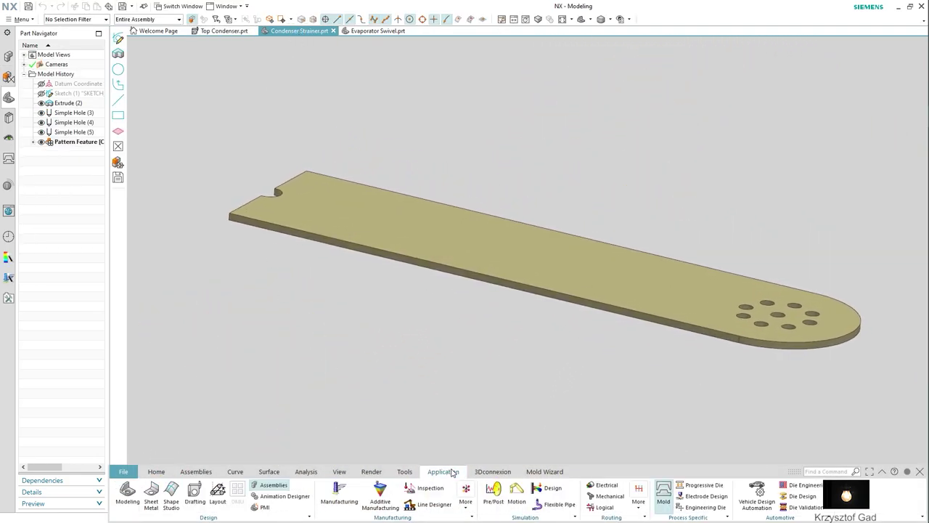
click(195, 492)
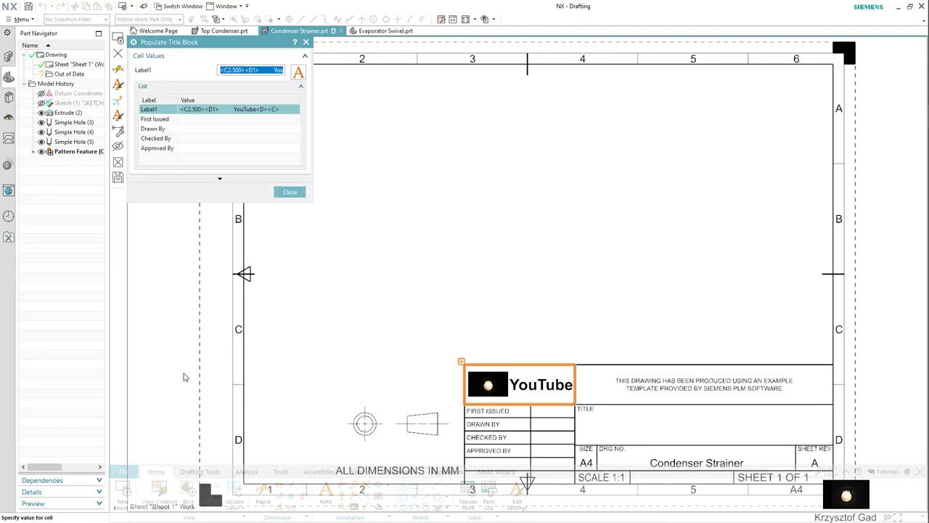
click(289, 192)
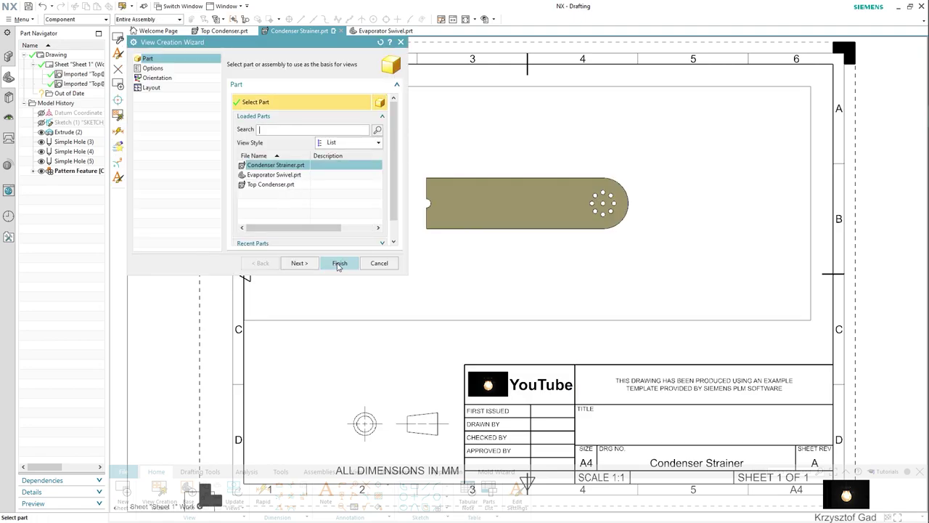
click(338, 264)
Redefine the strainer view's boundary as a manual rectangle around the plate
right_click(338, 318)
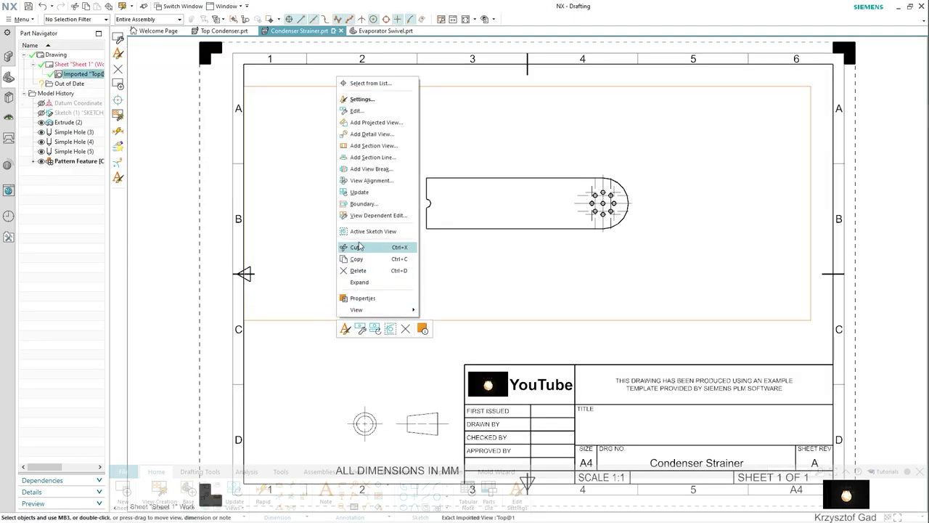
click(357, 205)
drag(566, 245, 675, 270)
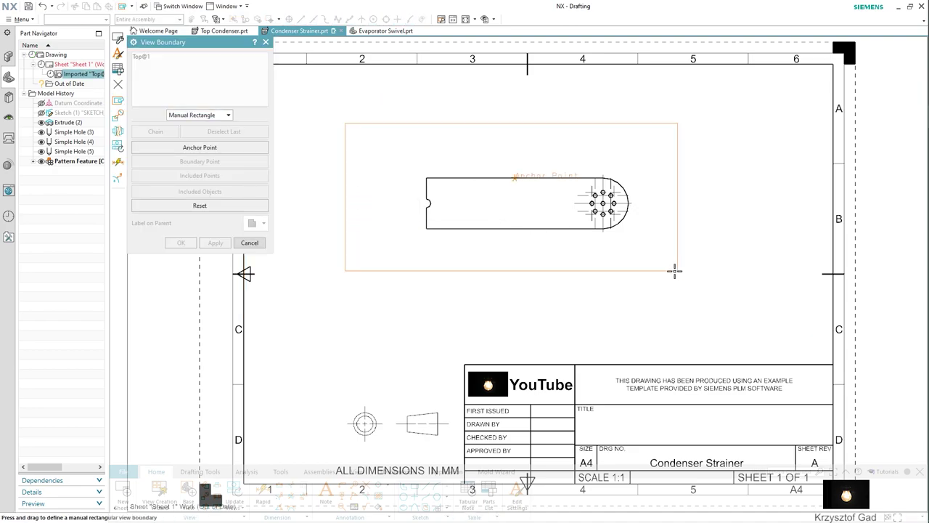
click(248, 242)
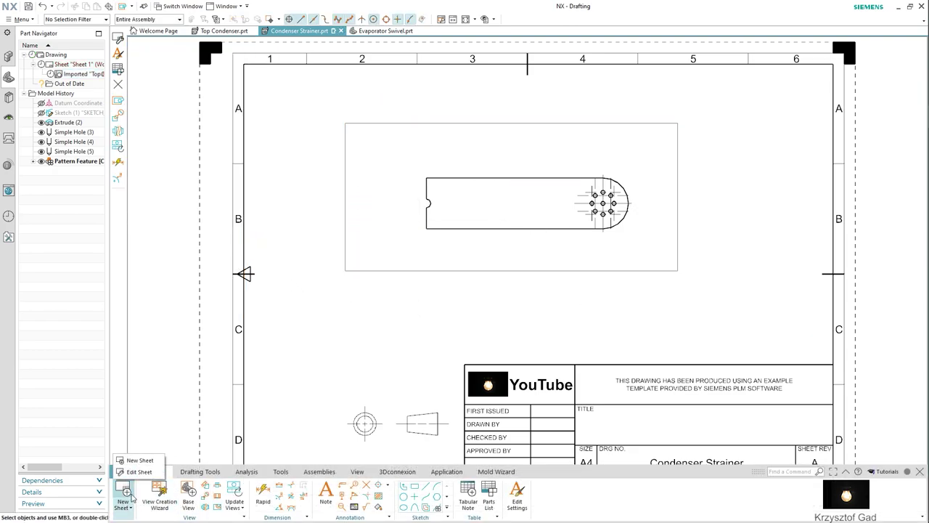
Resize the drawing sheet to a custom 297 × 210 and review the layer settings
click(137, 472)
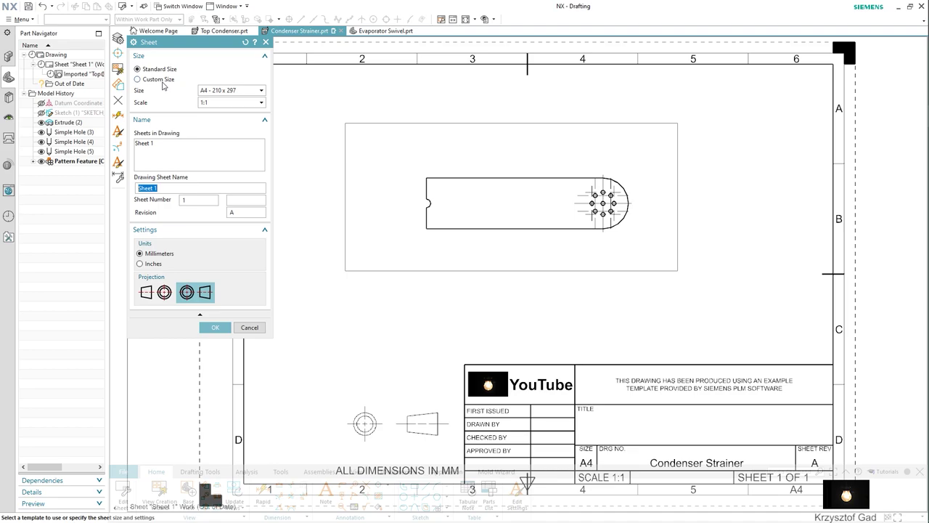
click(138, 79)
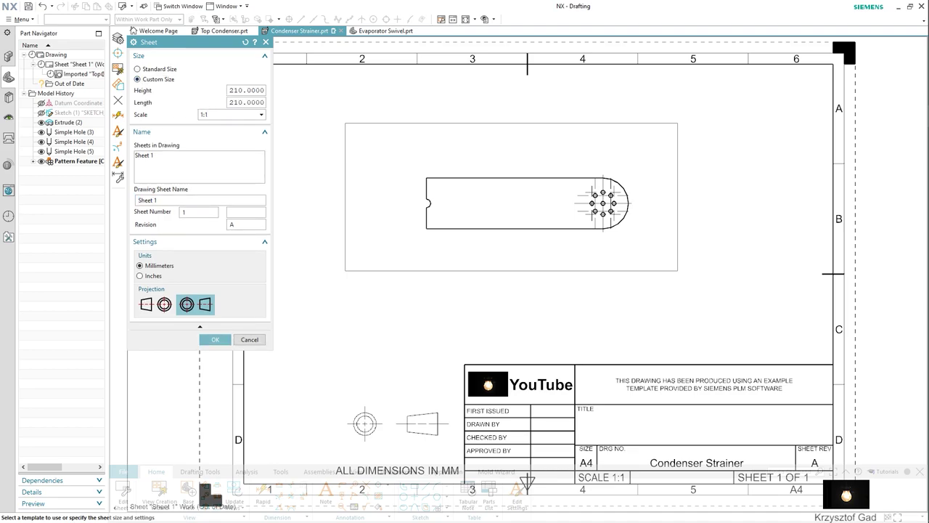
click(215, 339)
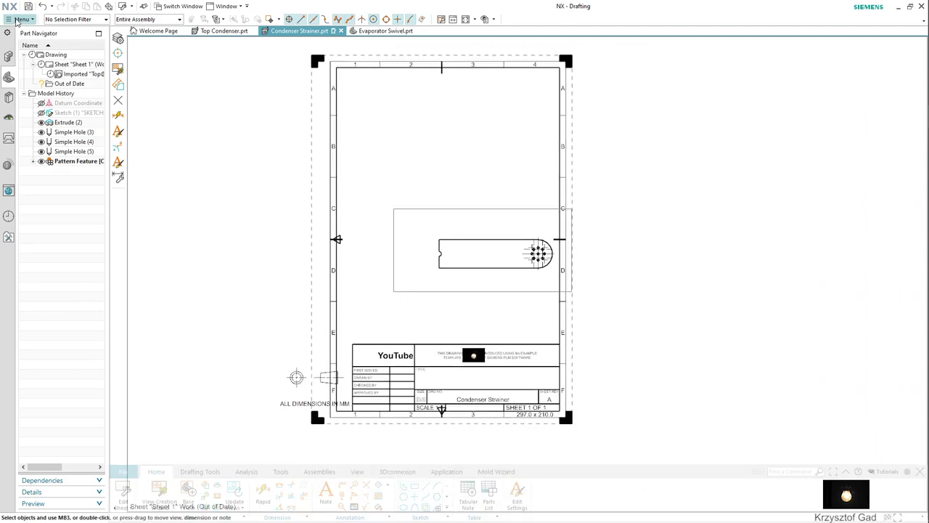
click(19, 19)
mouse_move(53, 81)
click(109, 80)
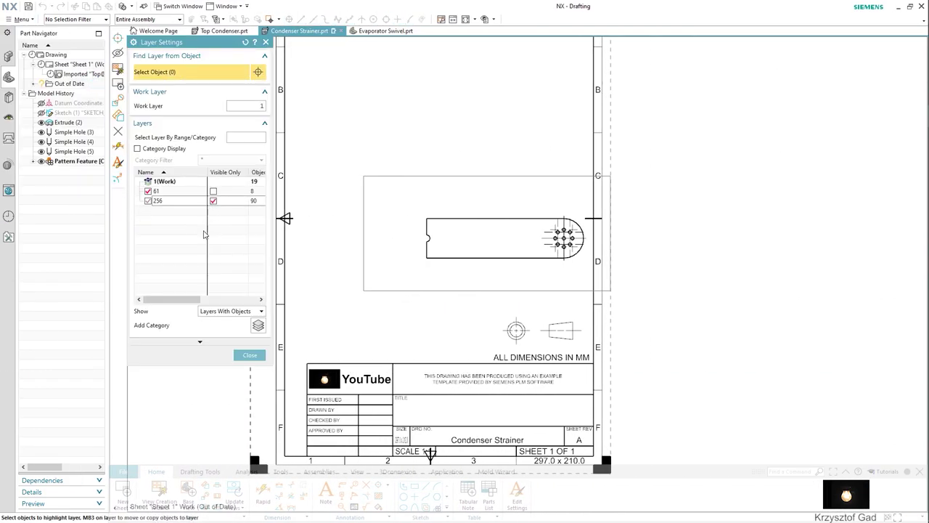
click(246, 356)
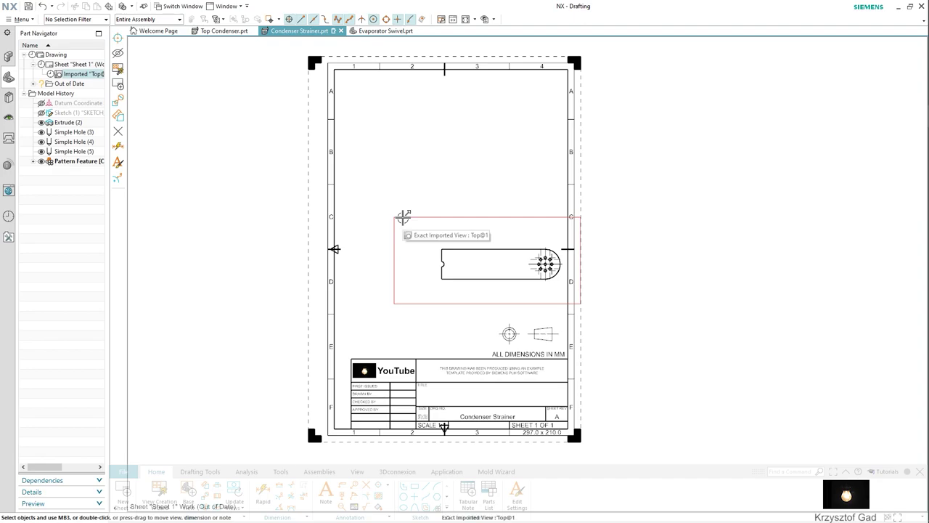
Move the part view to the top of the sheet and fit the sheet in the window
drag(404, 217, 346, 87)
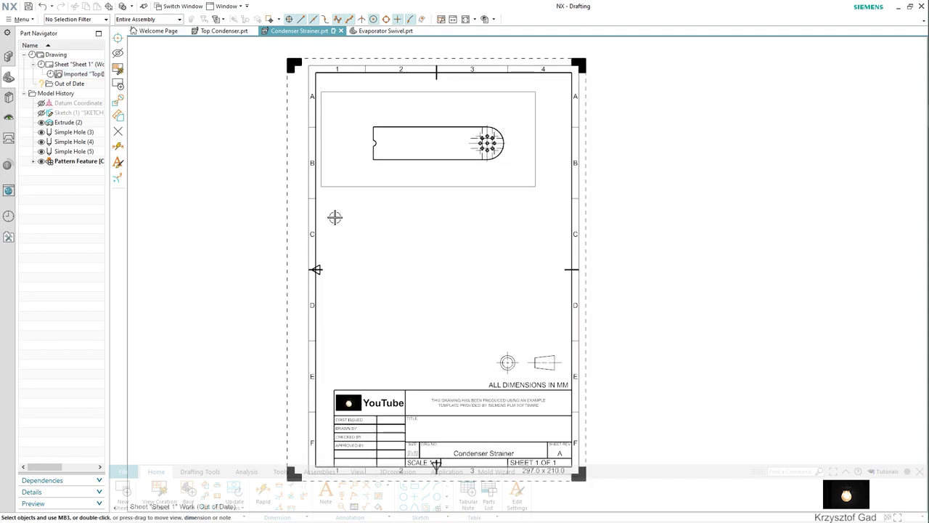
scroll(334, 217, up, 2)
scroll(335, 217, up, 2)
scroll(334, 217, up, 2)
scroll(334, 217, up, 2)
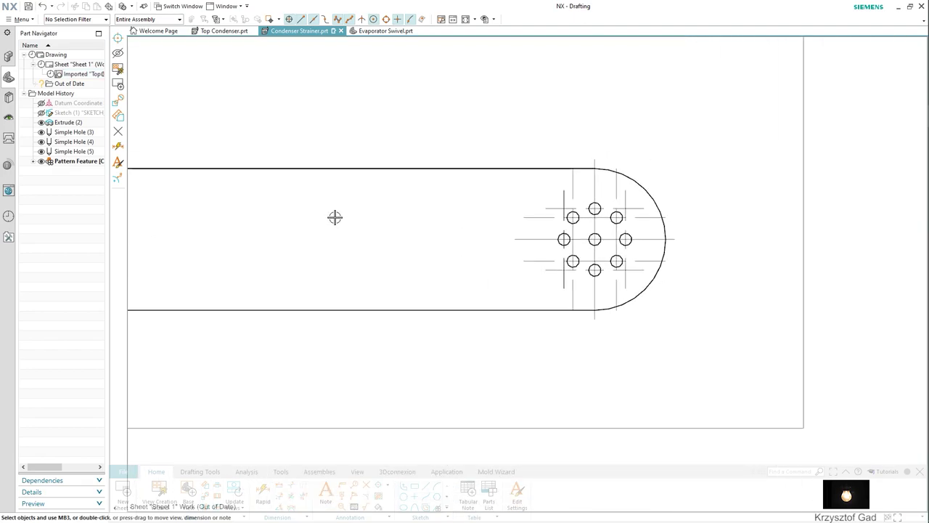
key(ctrl+f)
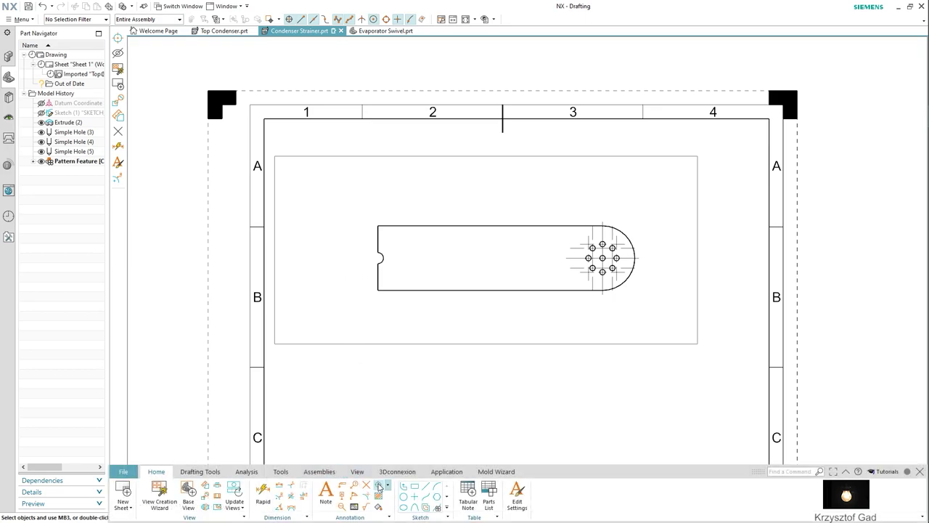
Add a centre mark on the left notch
click(378, 487)
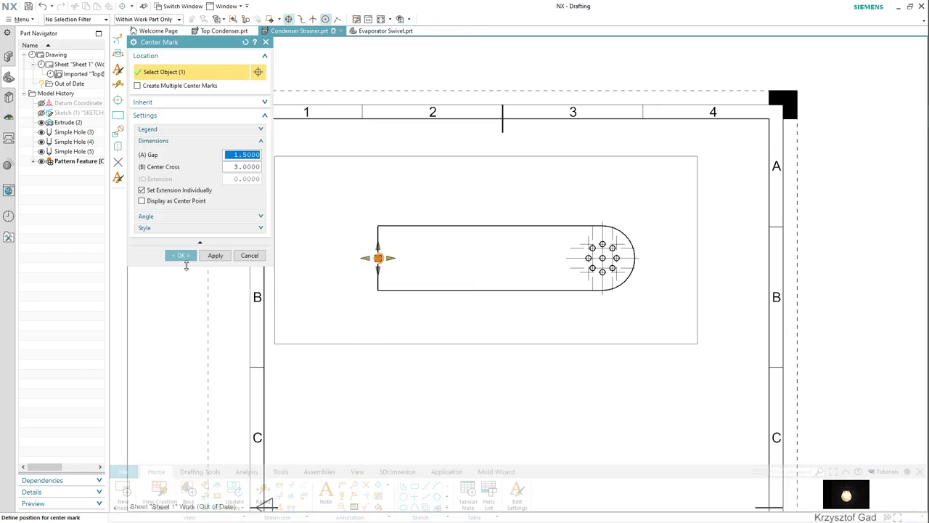
click(183, 258)
scroll(188, 259, up, 2)
scroll(239, 265, up, 3)
scroll(348, 283, up, 1)
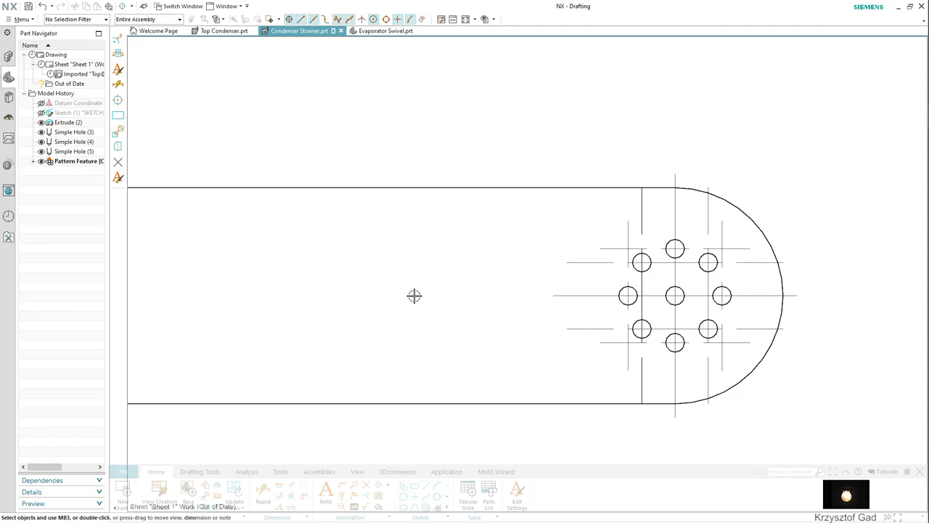
Shorten the bottom hole's centre mark extension to zero
double_click(609, 343)
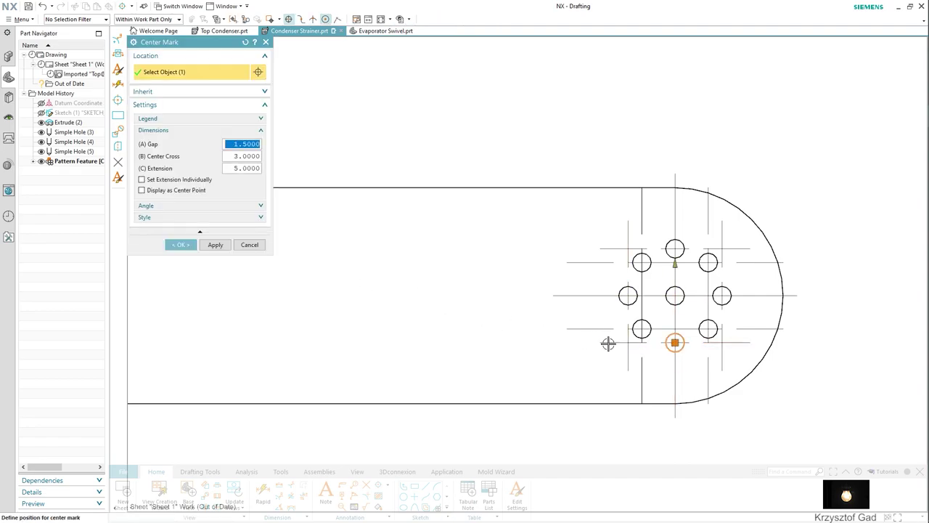
drag(674, 266, 675, 314)
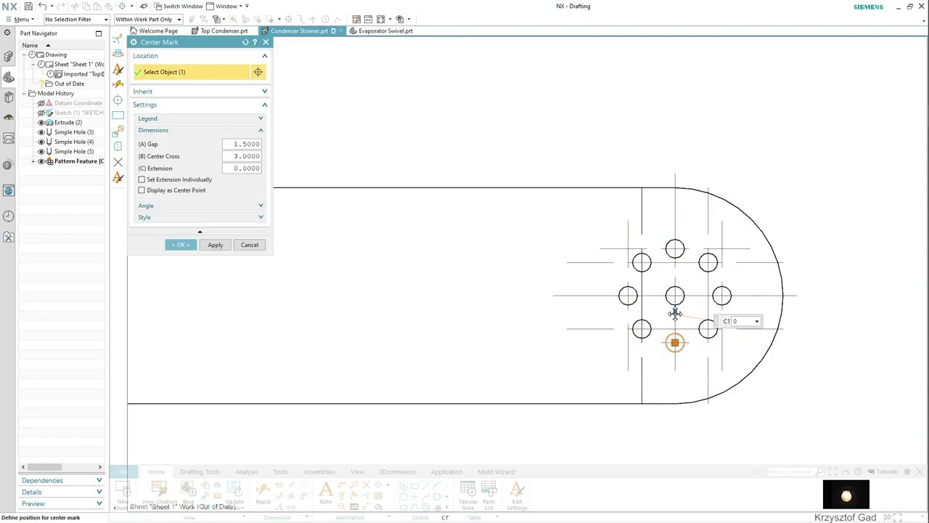
click(192, 246)
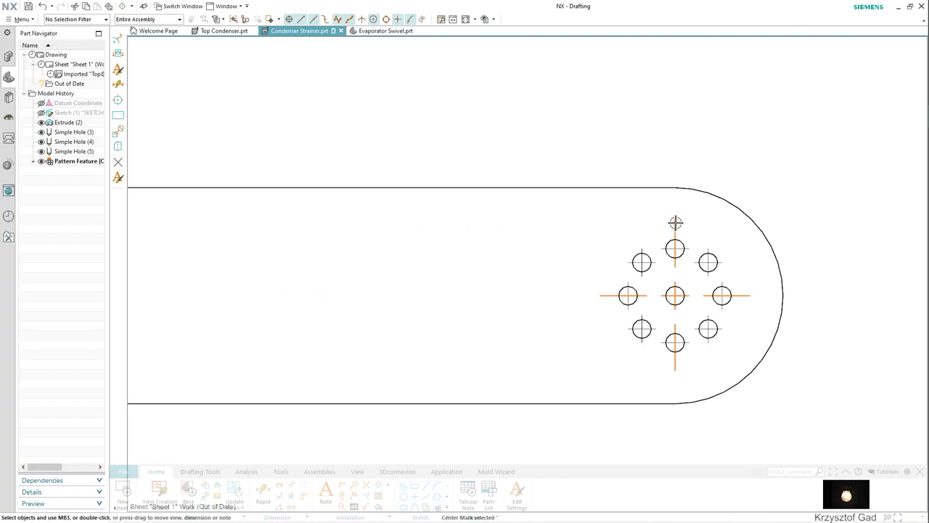
scroll(464, 265, down, 2)
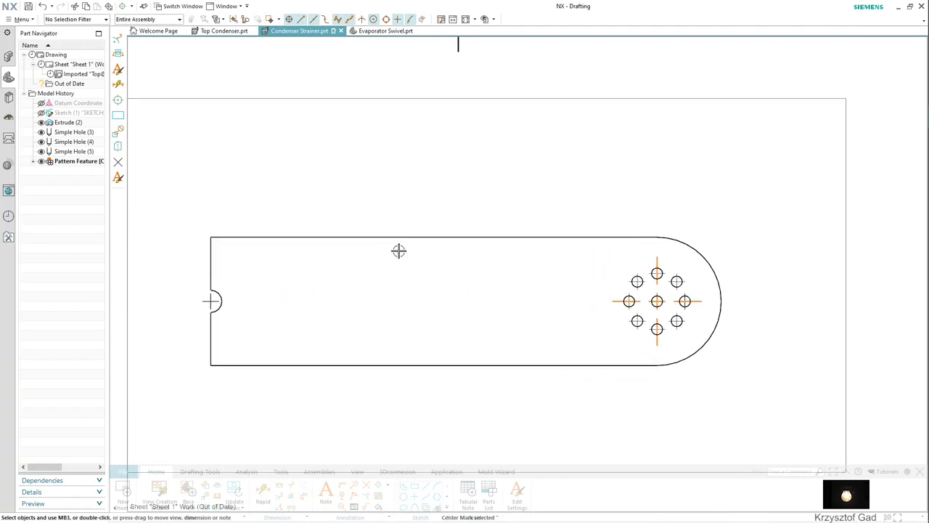
scroll(654, 281, up, 1)
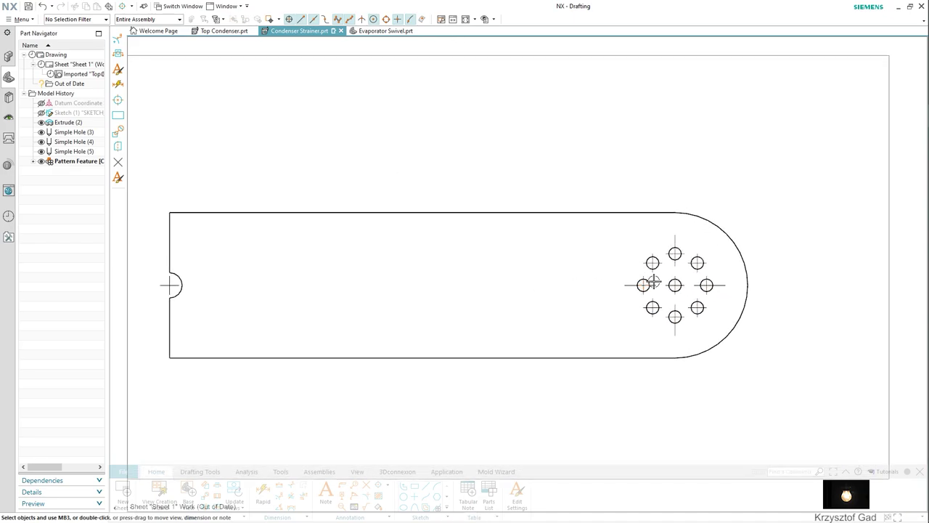
Extend the central hole's centre lines to the notch, past the rounded end, and across the width
double_click(662, 284)
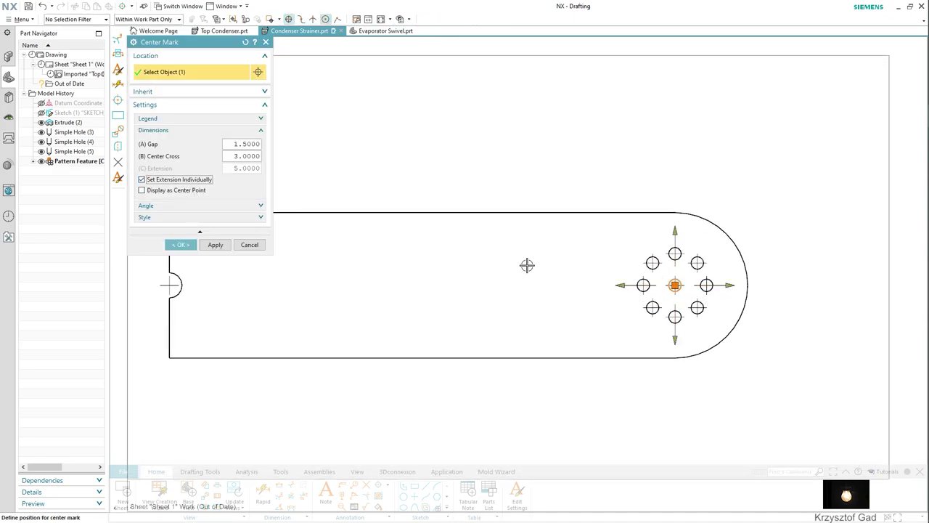
middle_drag(526, 265, 729, 290)
drag(692, 277, 305, 293)
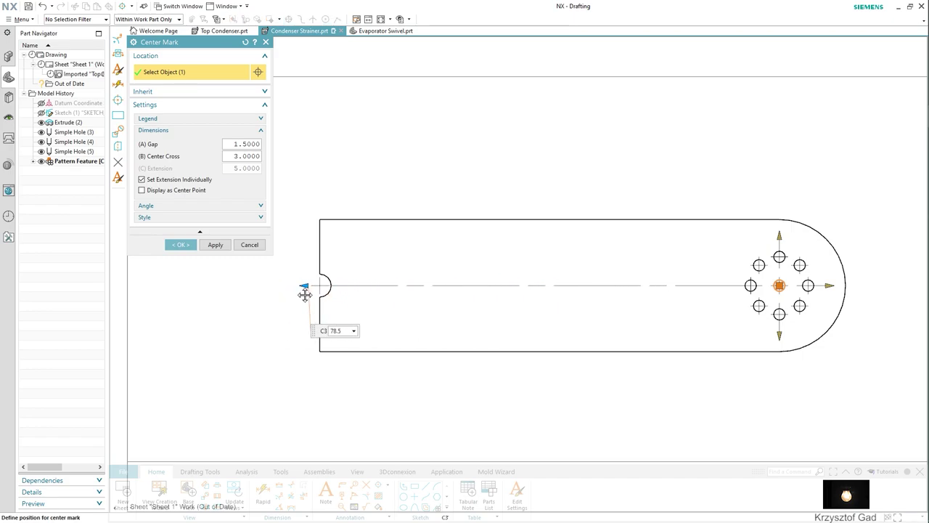
middle_drag(351, 289, 322, 289)
drag(808, 286, 829, 286)
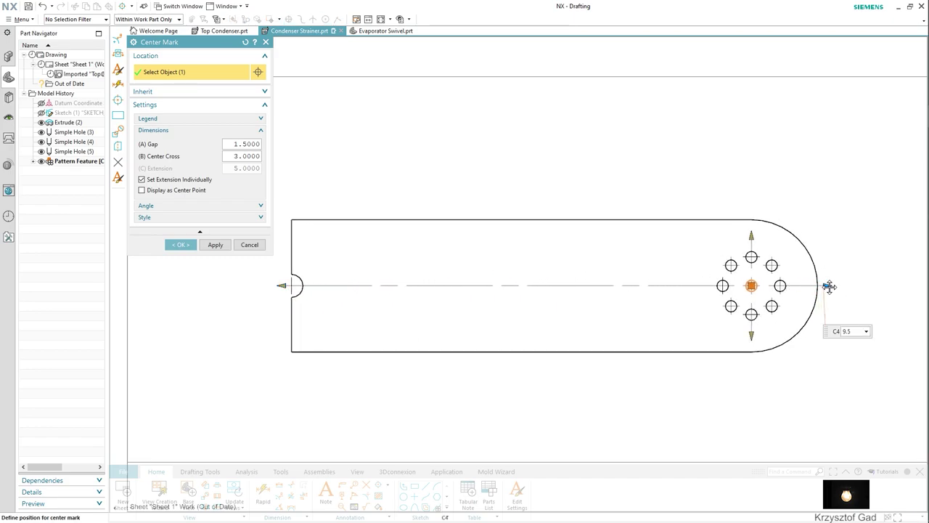
drag(751, 205, 750, 213)
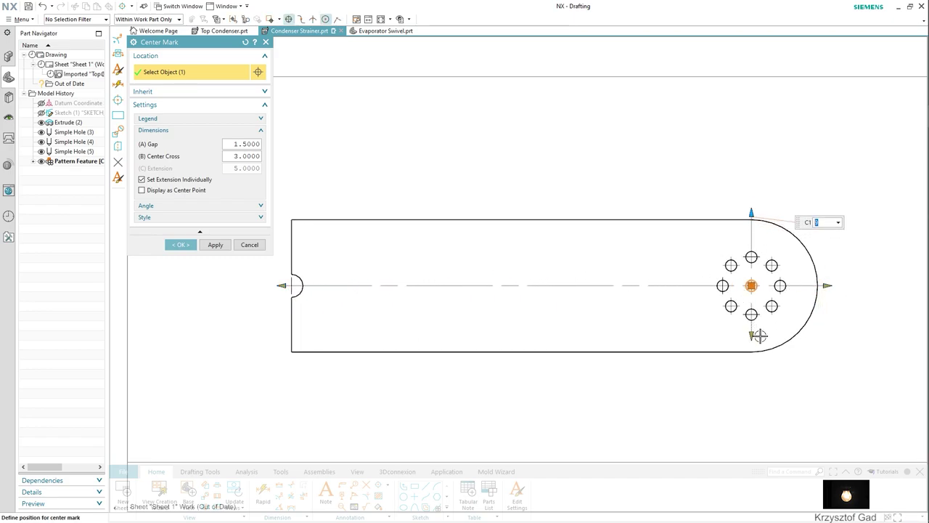
drag(757, 336, 756, 347)
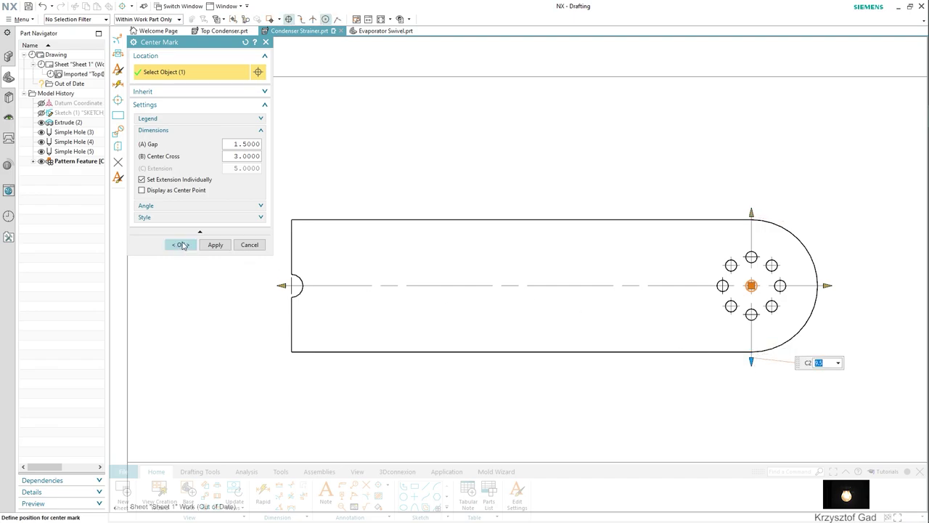
click(180, 245)
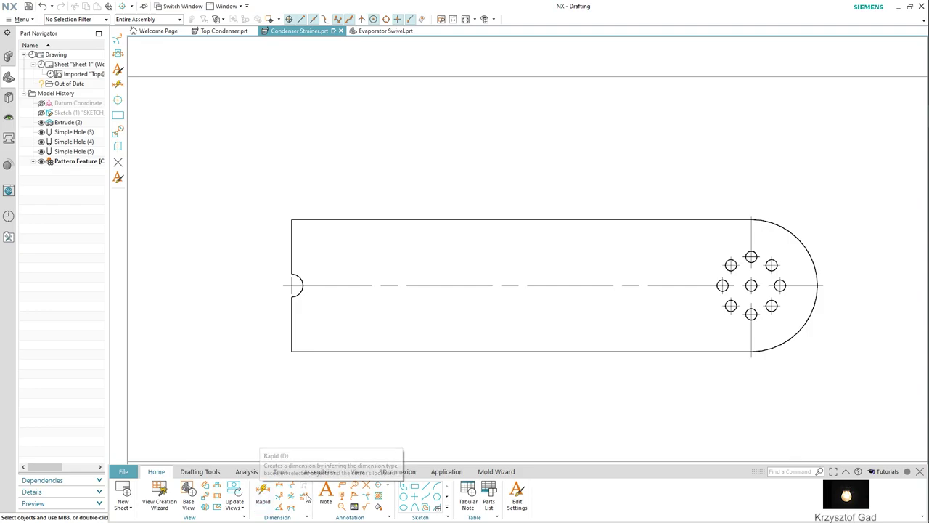
Draw section line A–A from left of the notch to past the rounded end
click(217, 484)
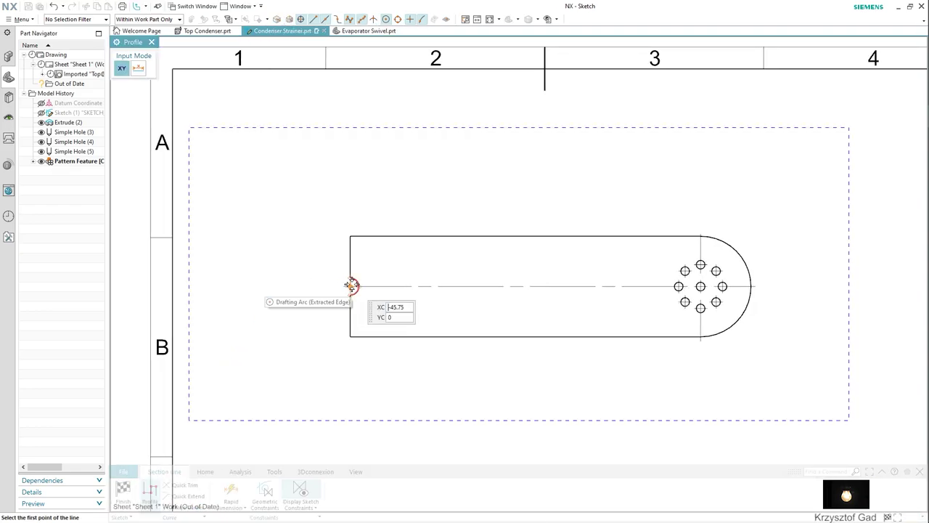
click(313, 287)
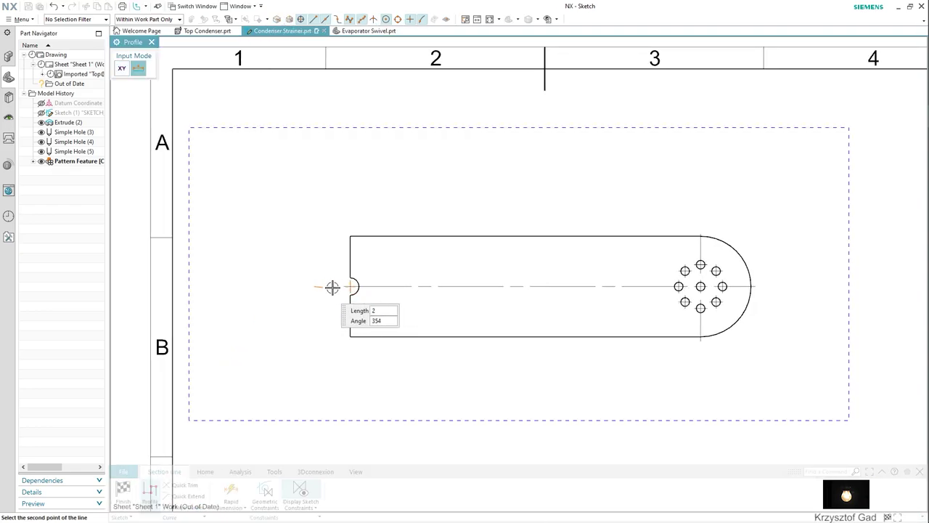
click(793, 282)
right_click(804, 245)
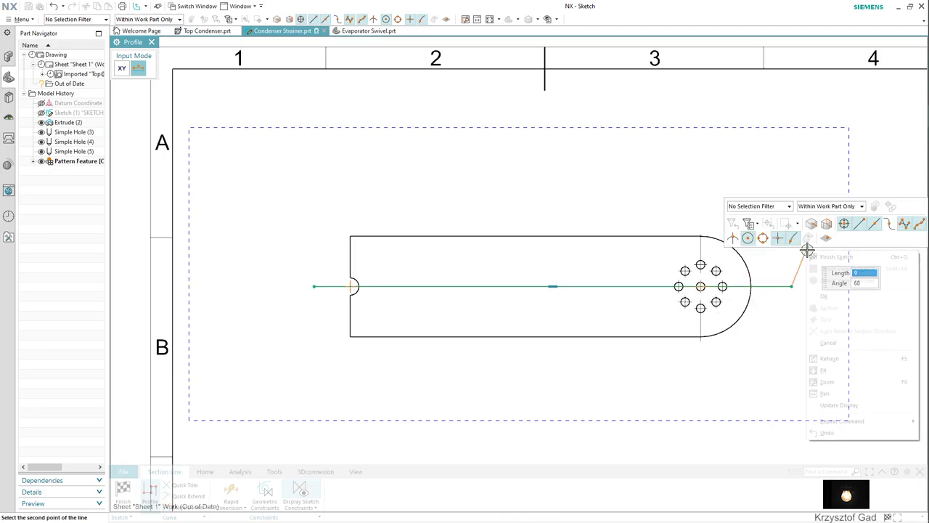
click(830, 255)
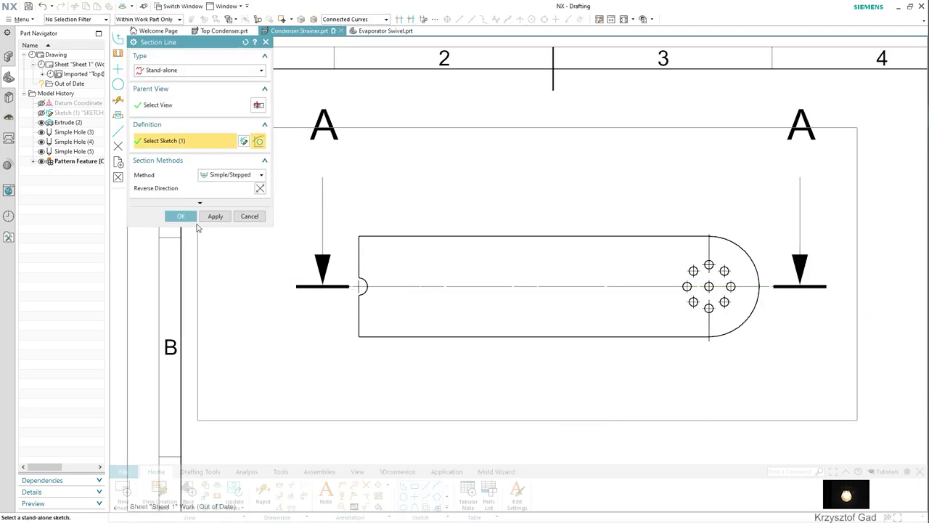
click(181, 216)
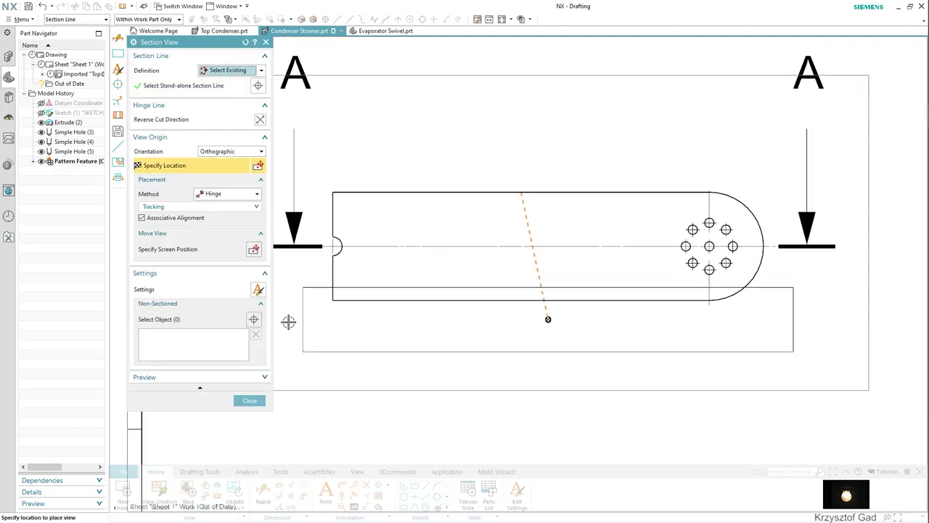
Place section view A-A below the main view with the 45° Iron/General Use crosshatch
click(369, 361)
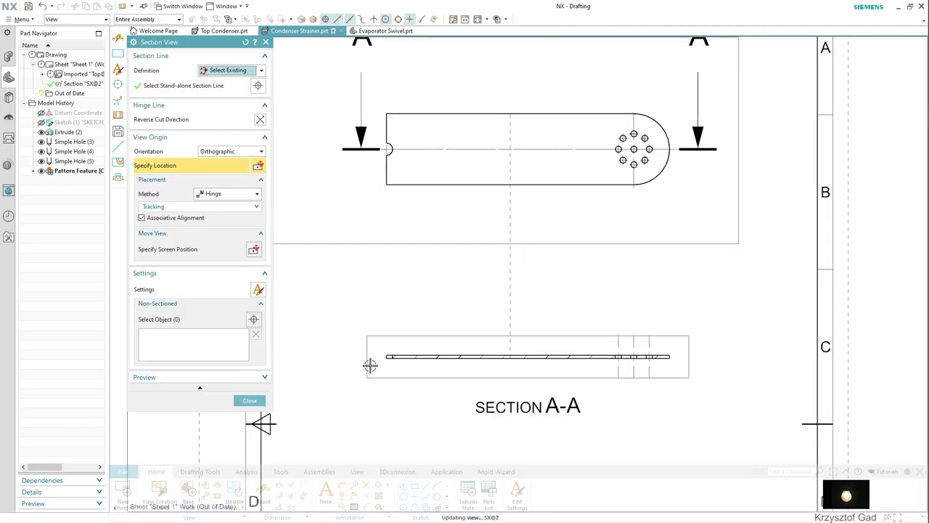
click(250, 252)
scroll(407, 315, up, 3)
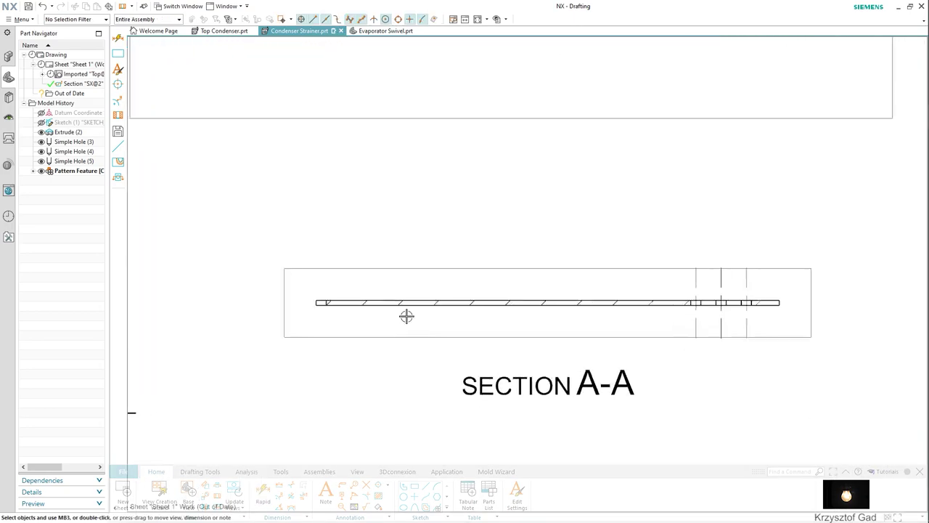
scroll(397, 291, up, 1)
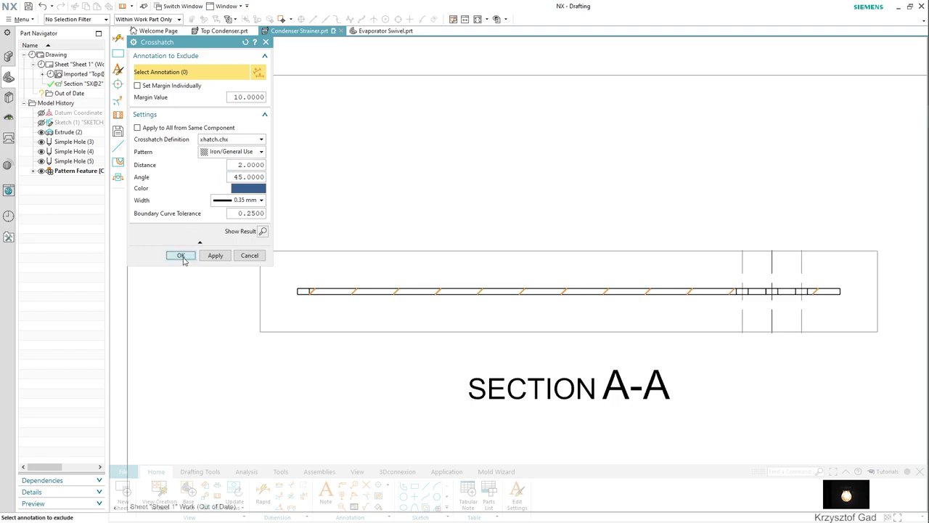
click(181, 255)
scroll(253, 380, down, 1)
scroll(275, 400, down, 1)
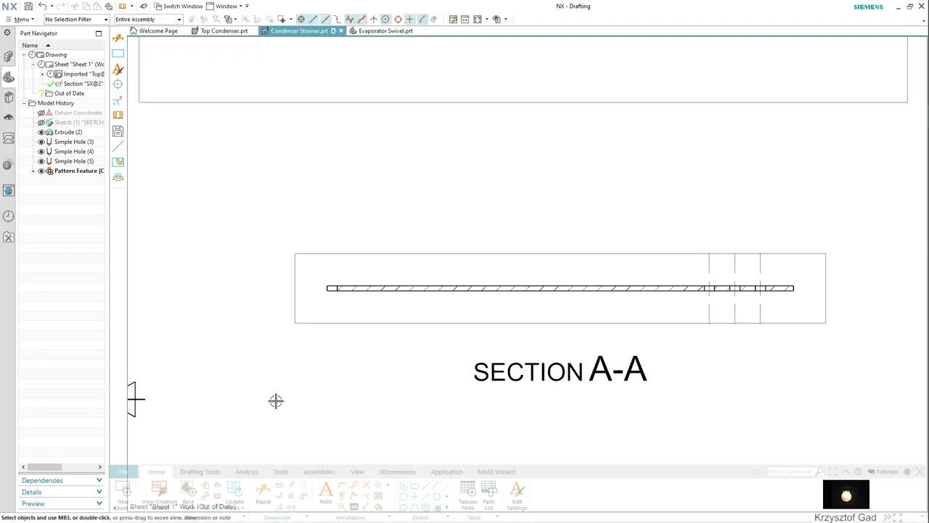
scroll(276, 400, up, 2)
scroll(283, 428, up, 2)
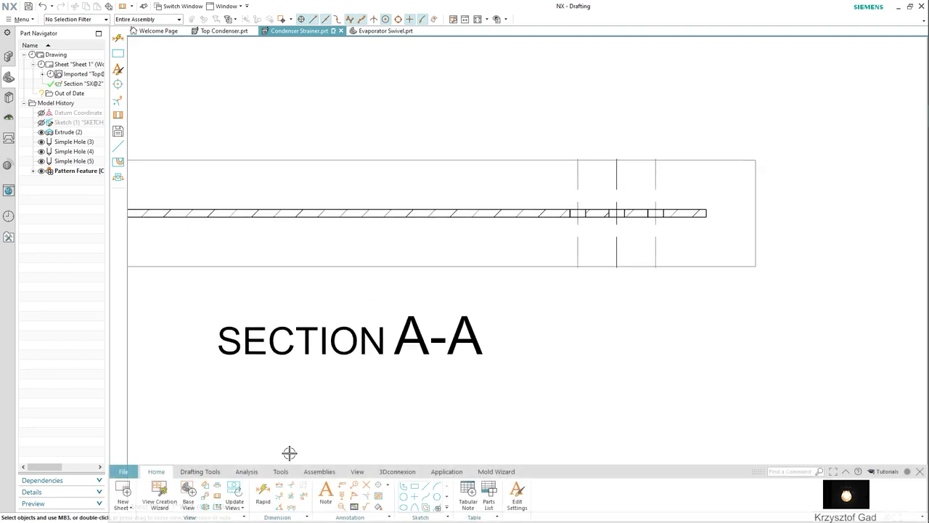
Pick the section plate's edge points for a thickness dimension, then cancel the preview
click(263, 496)
scroll(672, 254, up, 1)
scroll(636, 251, up, 2)
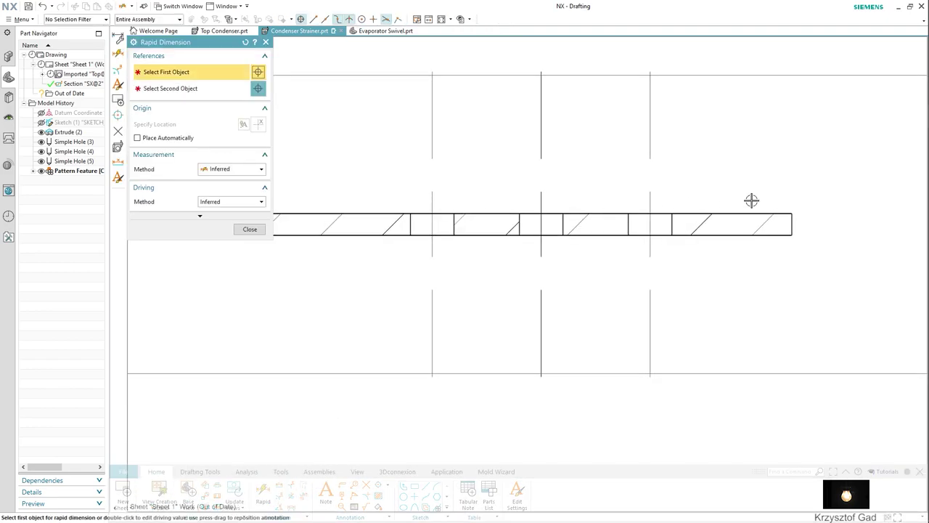
click(792, 217)
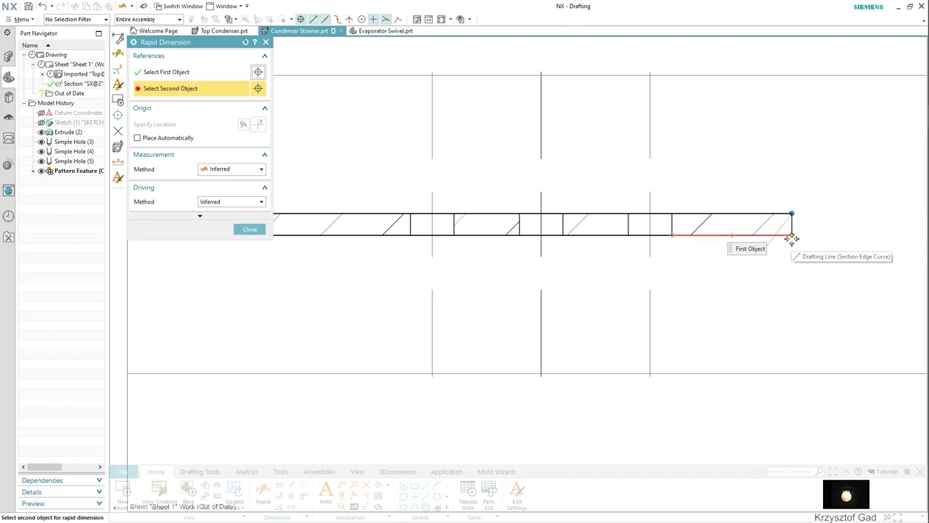
click(791, 238)
scroll(726, 211, down, 1)
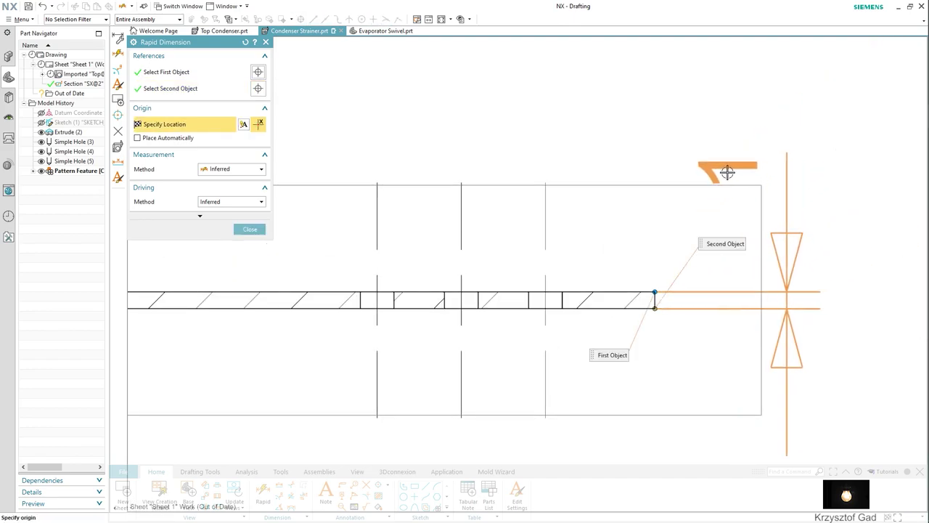
key(Escape)
Dimension a section hole as Ø2 using the Cylindrical method, placed below the section
click(225, 168)
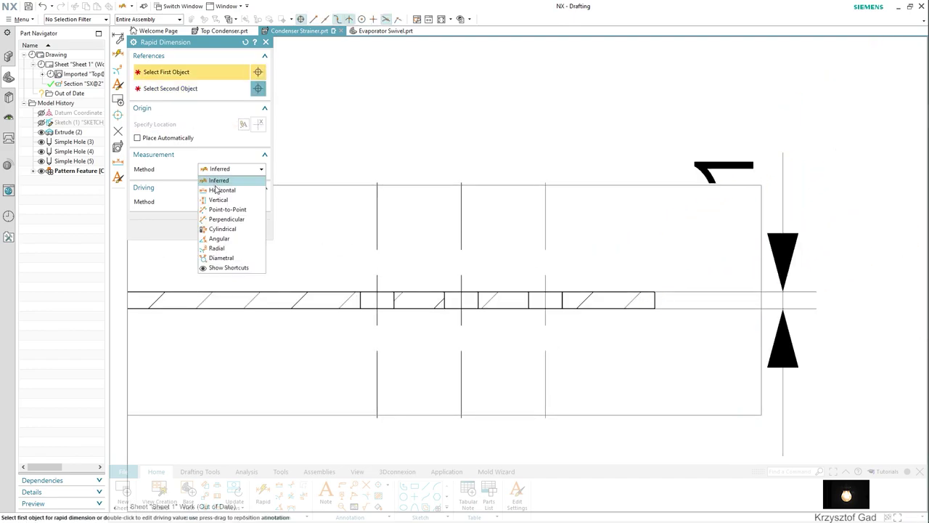
click(222, 228)
scroll(535, 305, up, 2)
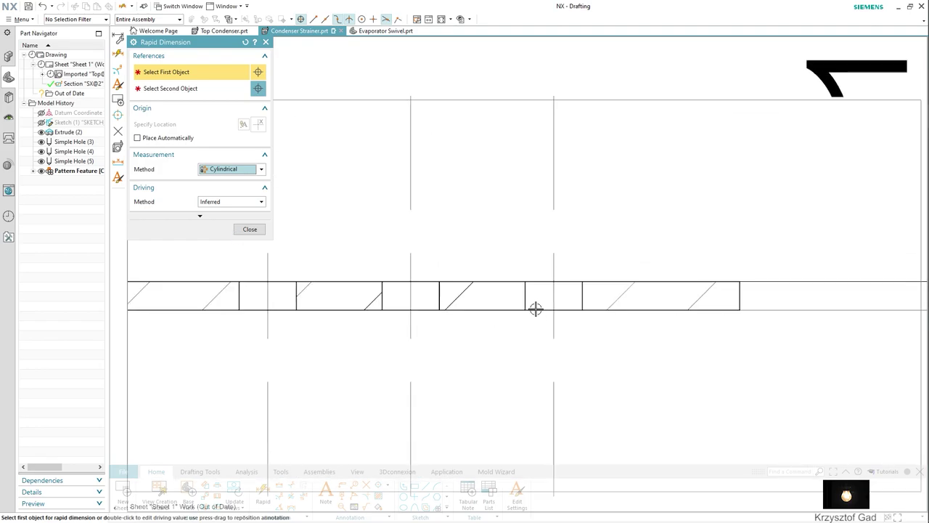
click(526, 310)
click(585, 311)
scroll(570, 349, down, 2)
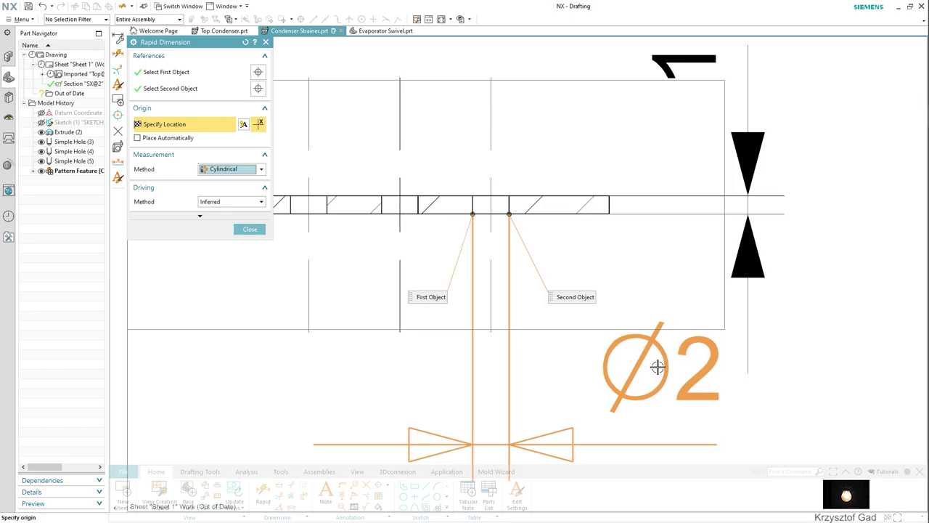
click(655, 367)
scroll(255, 238, down, 1)
click(251, 231)
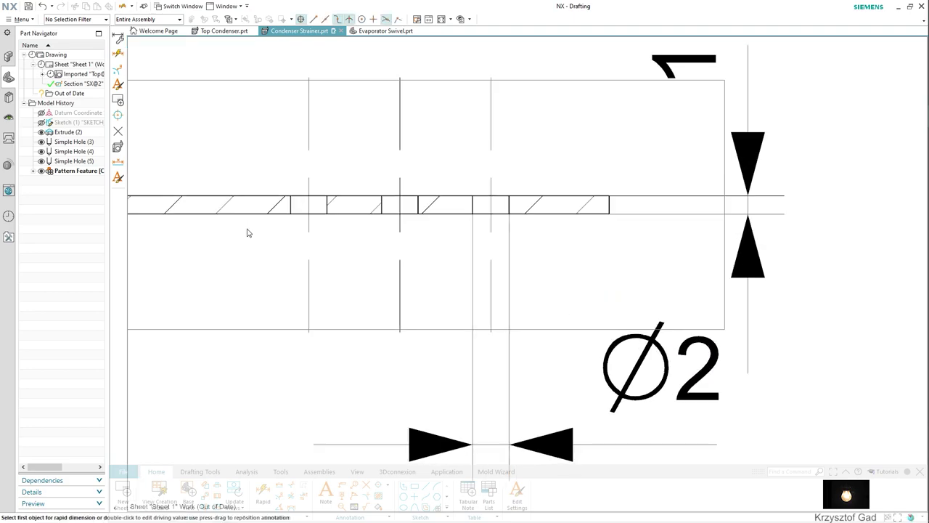
scroll(240, 232, down, 1)
scroll(245, 261, down, 2)
scroll(247, 273, down, 1)
shift+middle_drag(247, 273, 296, 417)
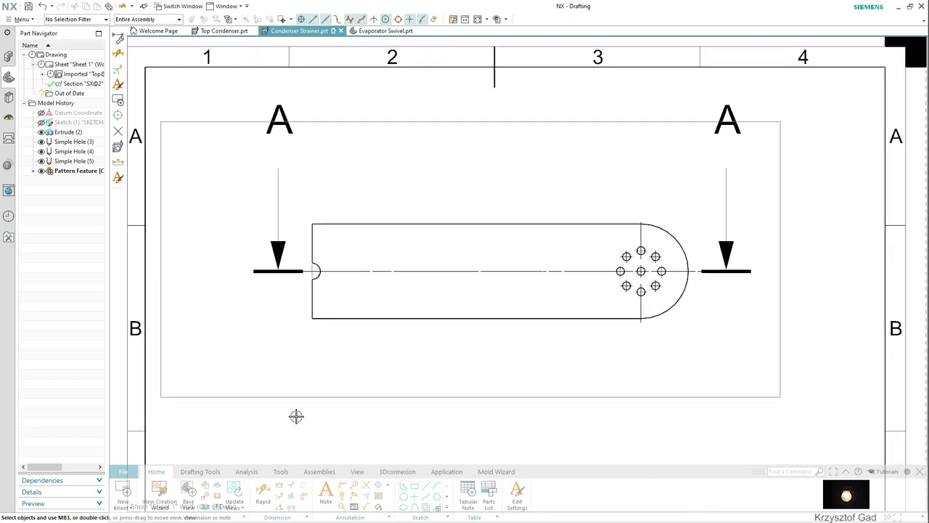
Dimension the plan view's 23 height on the left side with the Inferred method
scroll(296, 416, up, 1)
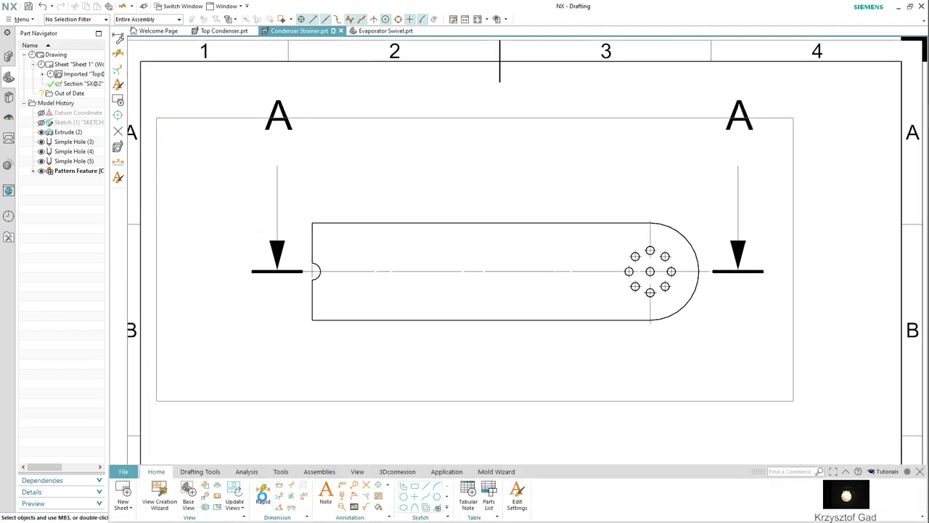
click(262, 495)
click(249, 172)
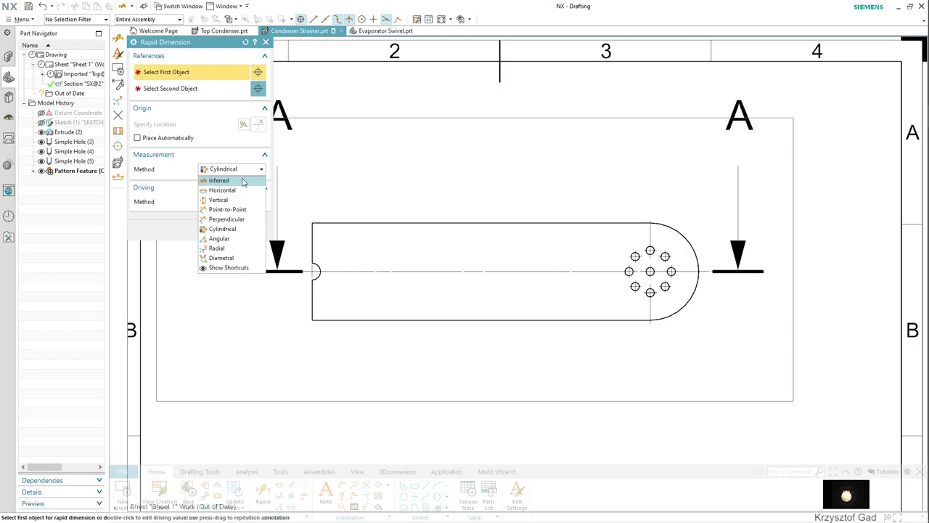
click(243, 181)
shift+middle_drag(305, 218, 346, 232)
scroll(347, 232, up, 1)
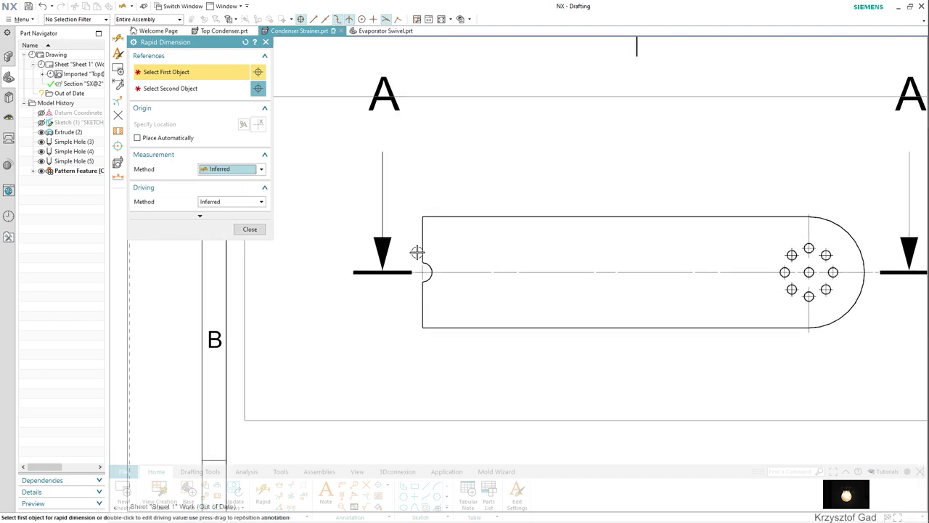
click(423, 219)
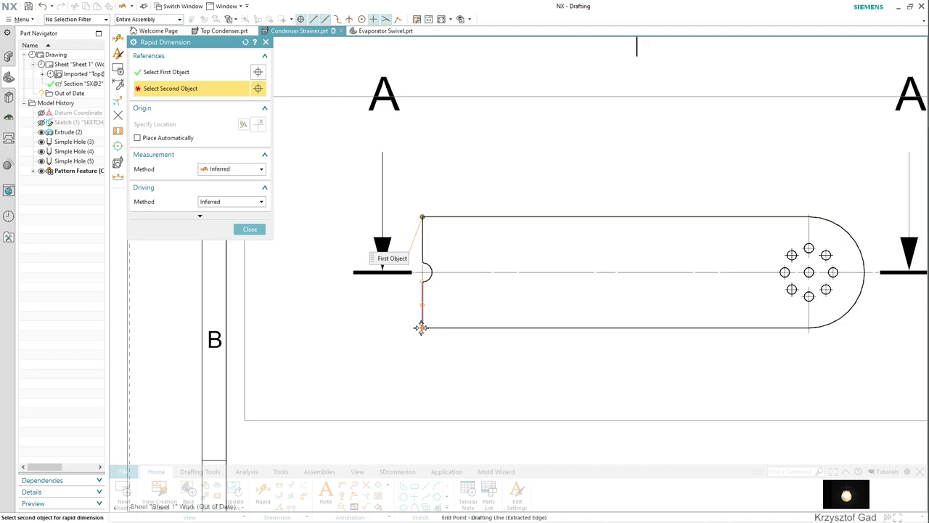
click(421, 327)
click(295, 260)
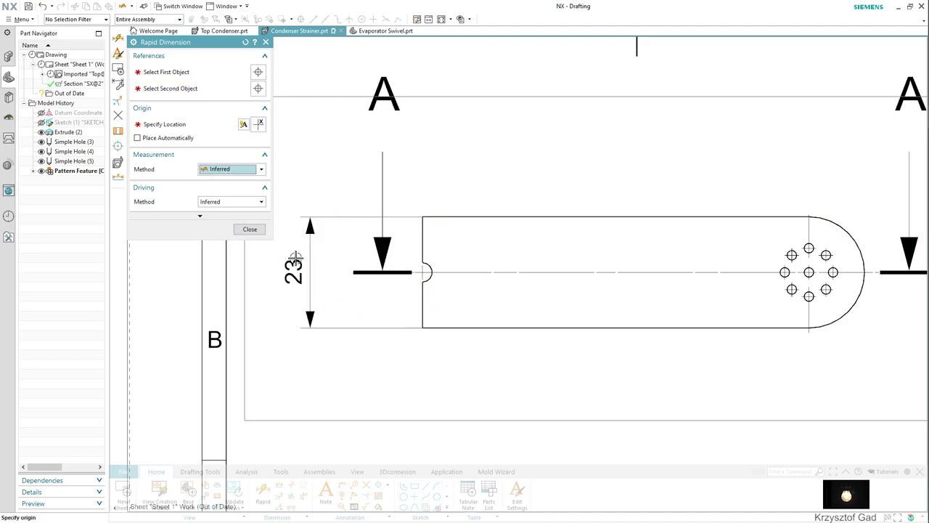
Add an R2 radial dimension on the left notch arc
click(228, 172)
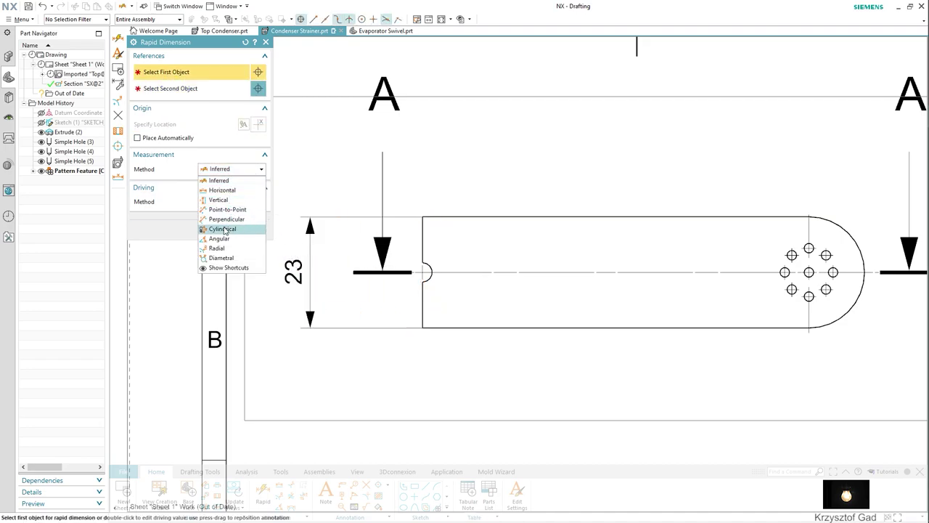
click(217, 248)
scroll(433, 290, up, 2)
scroll(411, 267, up, 1)
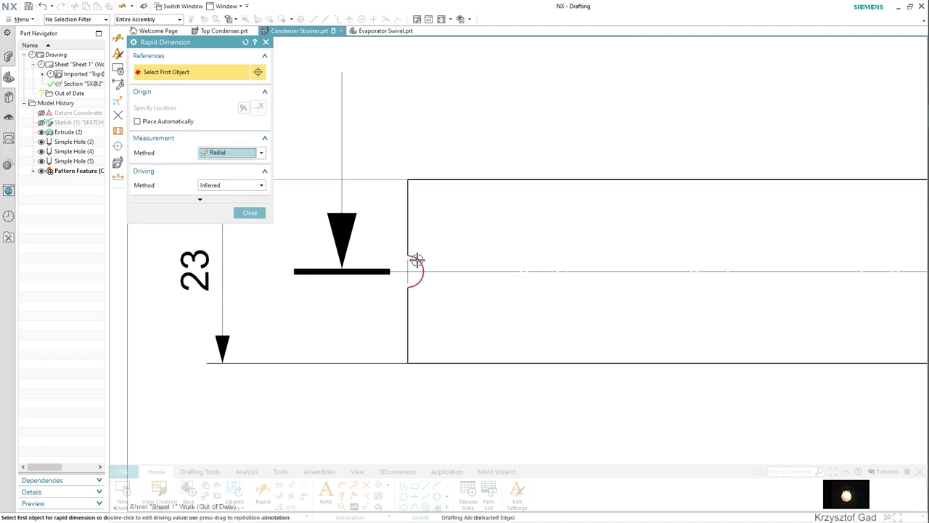
click(417, 260)
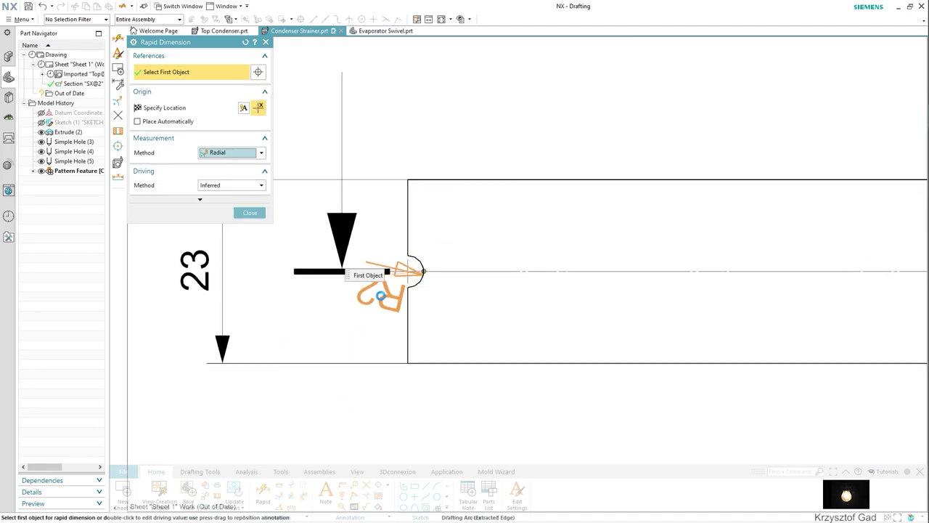
click(320, 320)
scroll(322, 332, down, 2)
scroll(322, 338, down, 1)
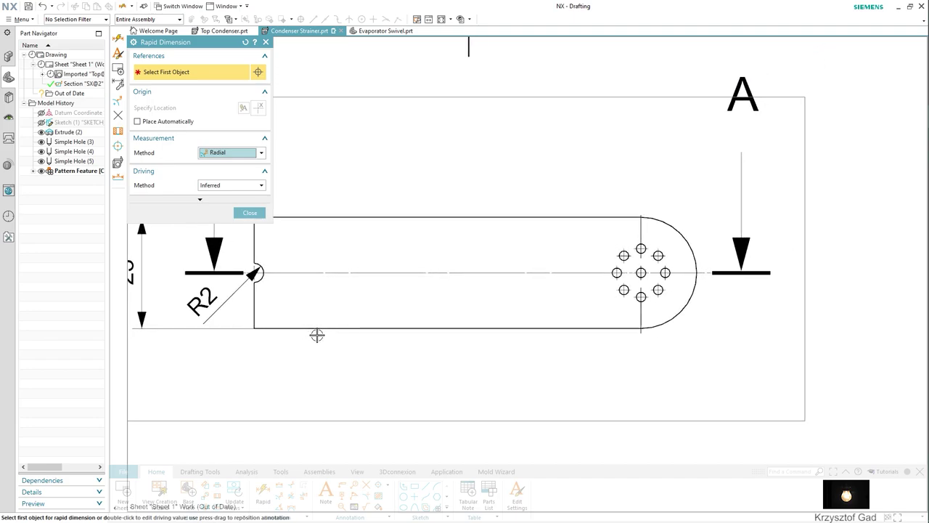
Add the 80 length from the left edge to the centre hole below the part
click(237, 152)
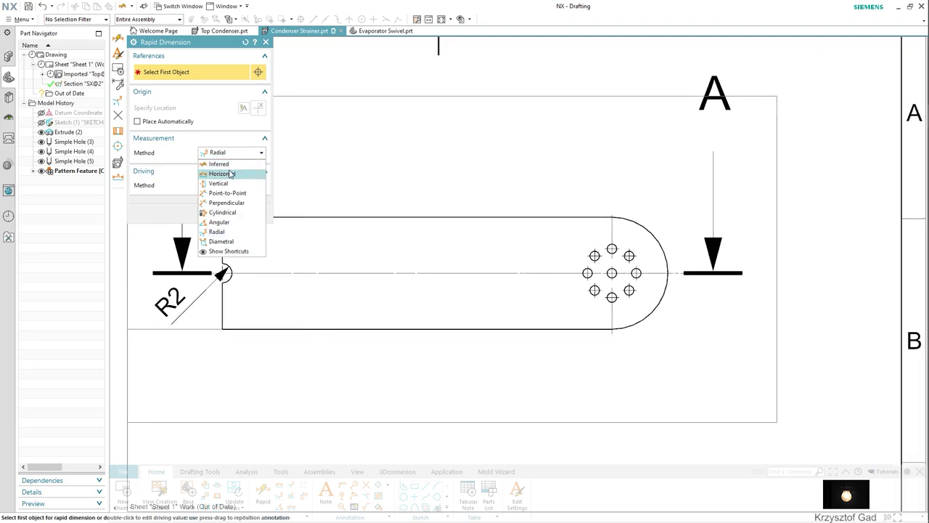
click(231, 164)
click(224, 308)
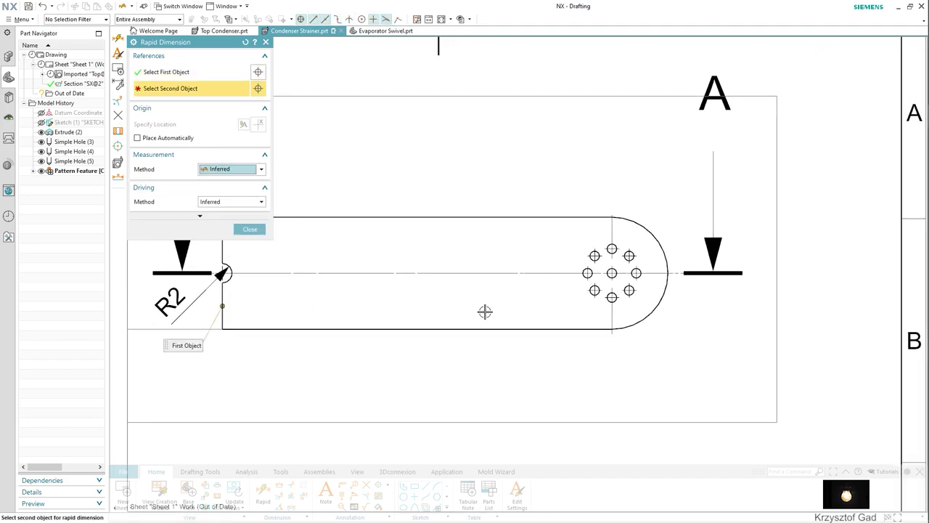
click(602, 321)
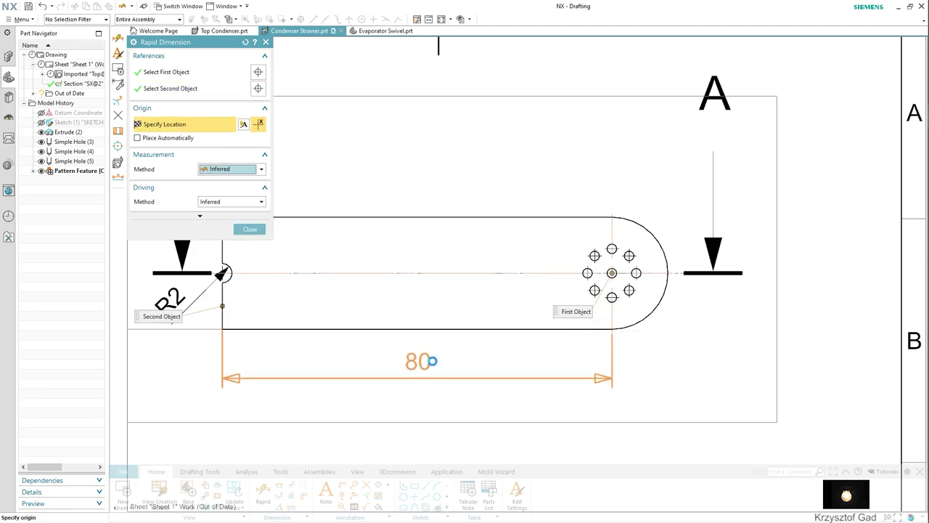
click(433, 361)
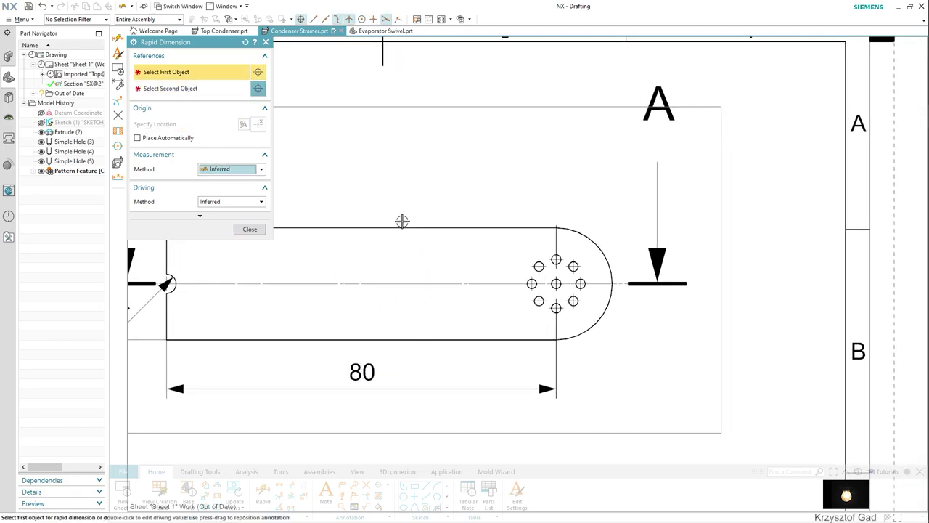
click(263, 229)
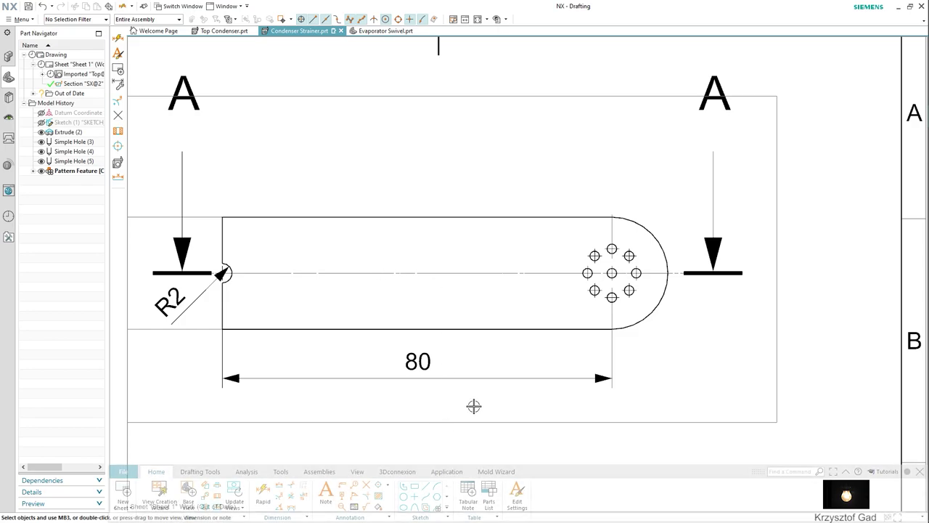
Sketch a circle centred on the central hole through the top hole and make it reference
right_click(770, 357)
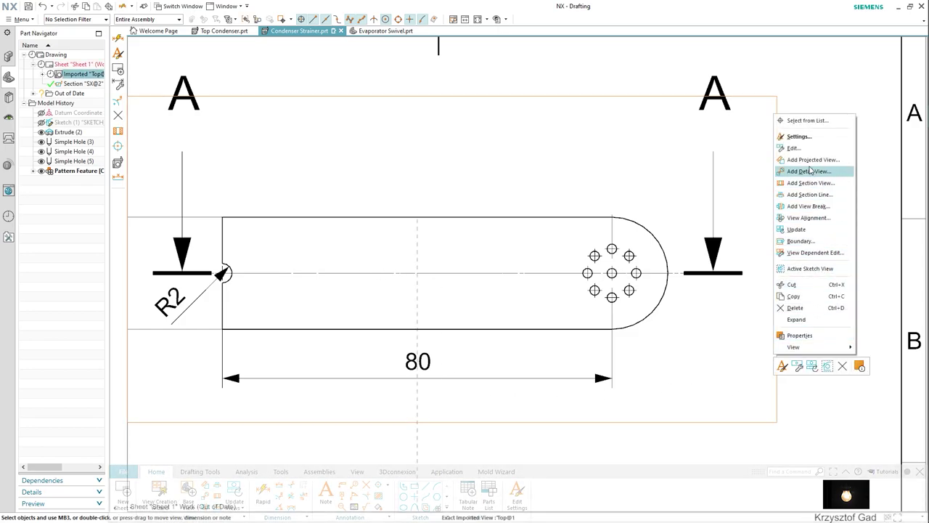
click(810, 268)
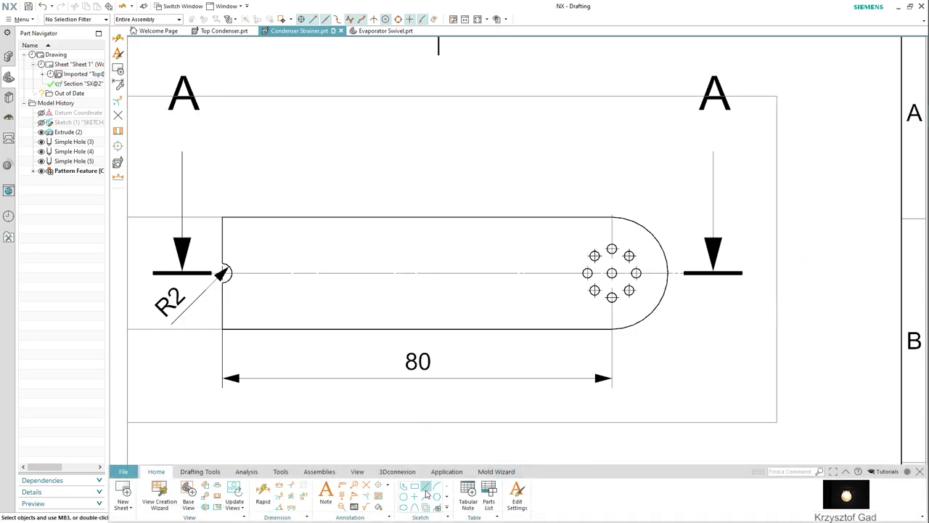
click(415, 497)
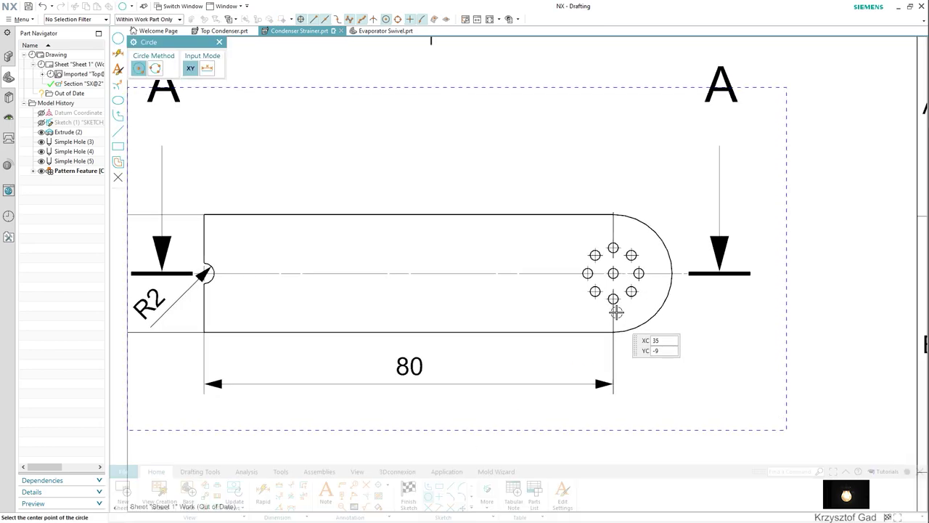
click(585, 283)
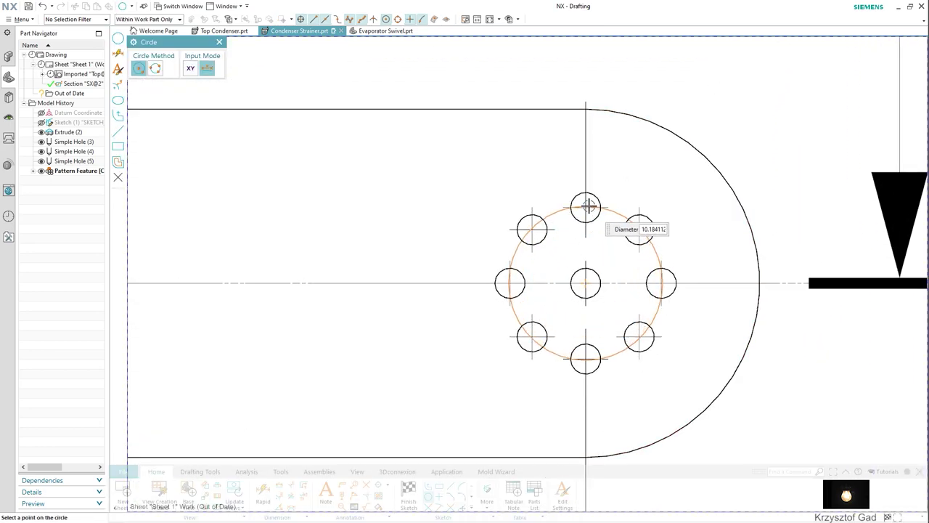
click(587, 206)
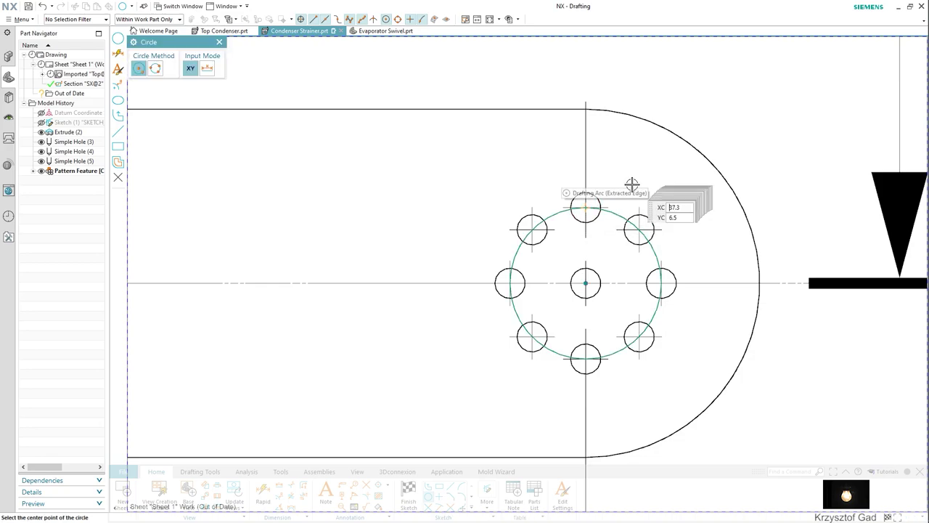
key(Escape)
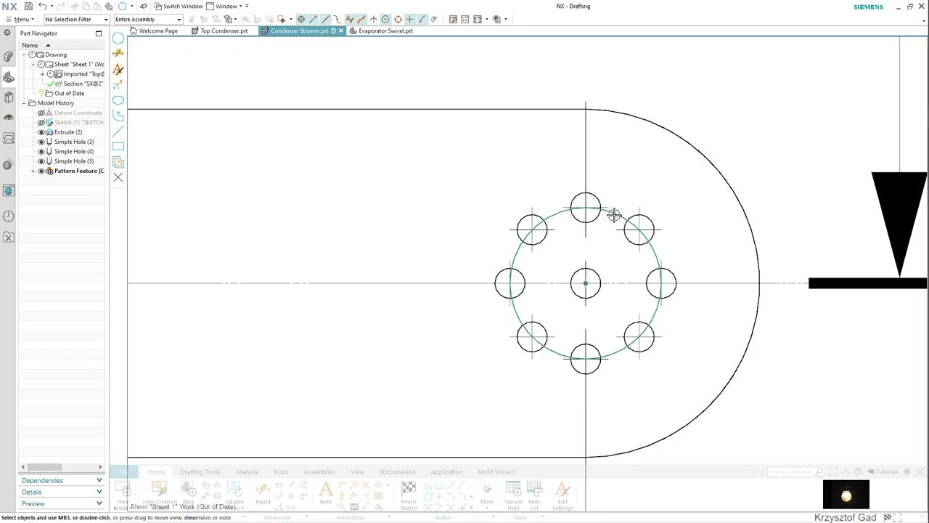
right_click(613, 214)
click(655, 202)
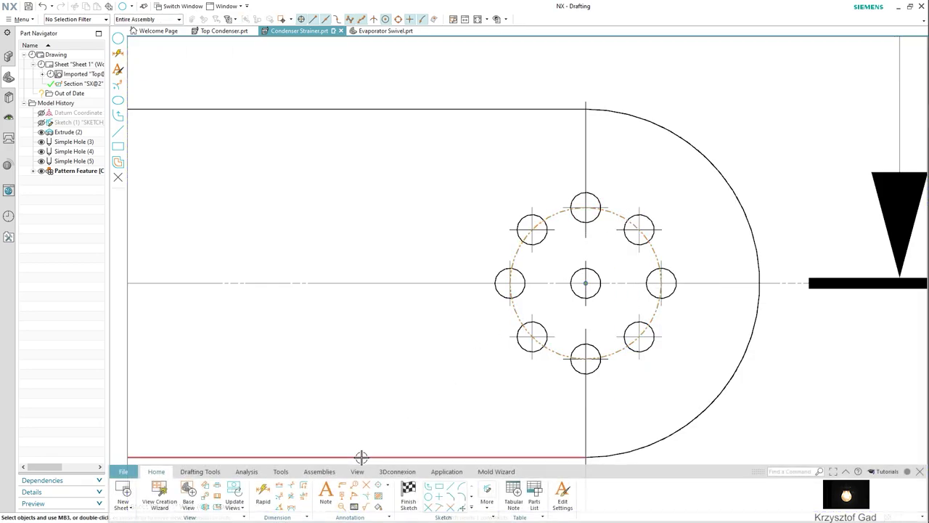
Change the pitch circle's display line width to 0.13 mm
right_click(615, 214)
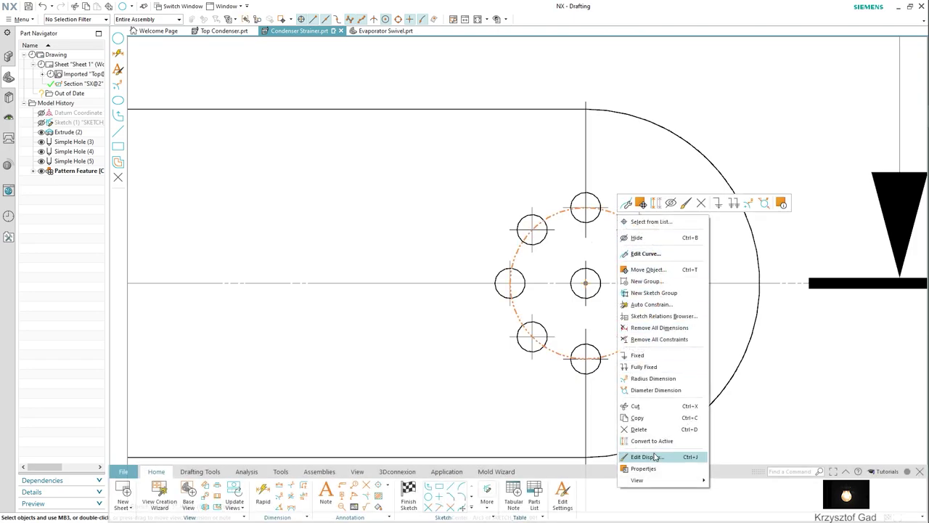
click(635, 468)
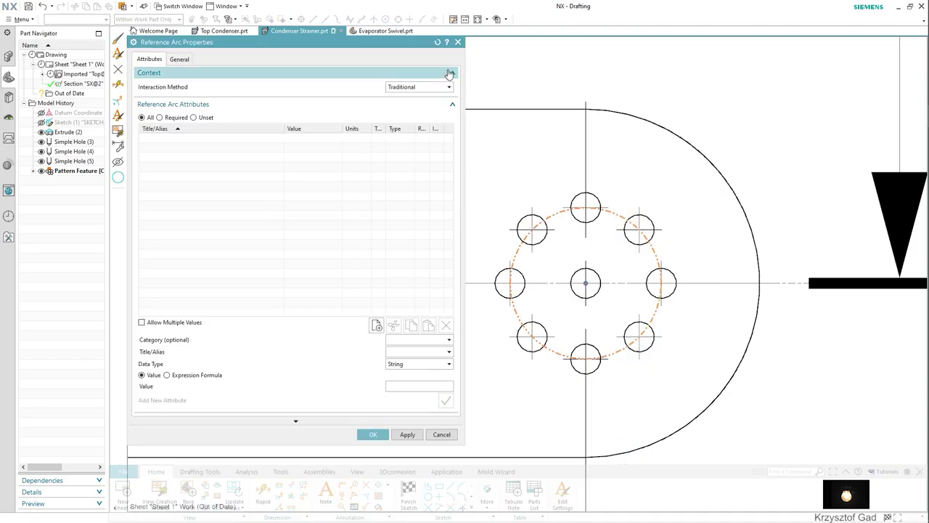
click(458, 37)
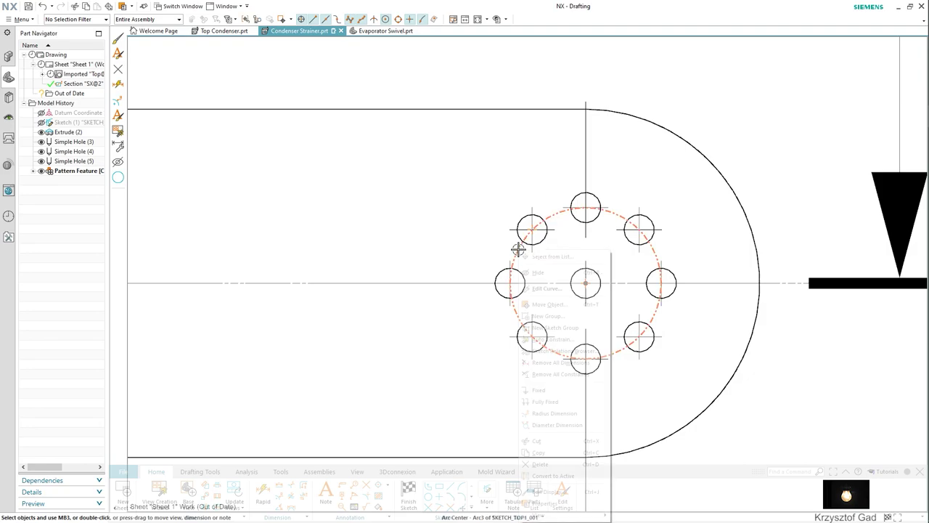
right_click(520, 250)
click(541, 503)
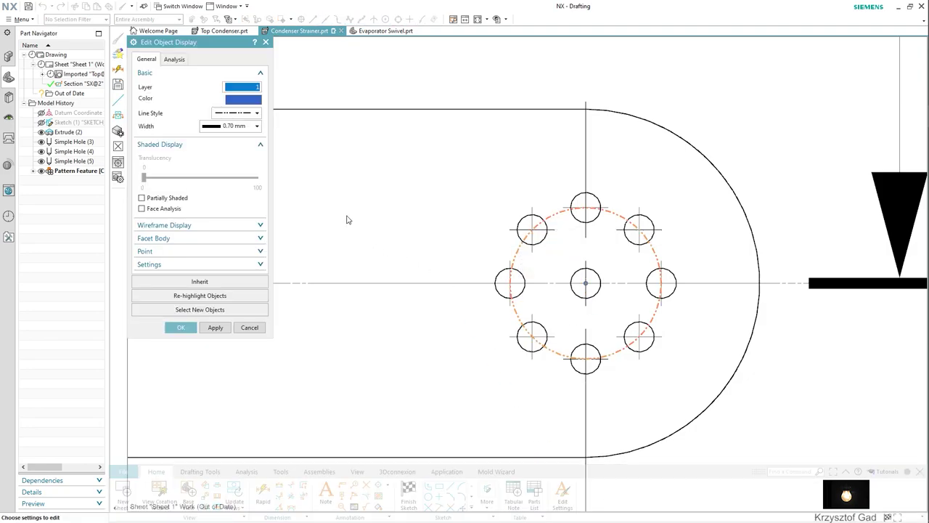
click(247, 126)
click(234, 148)
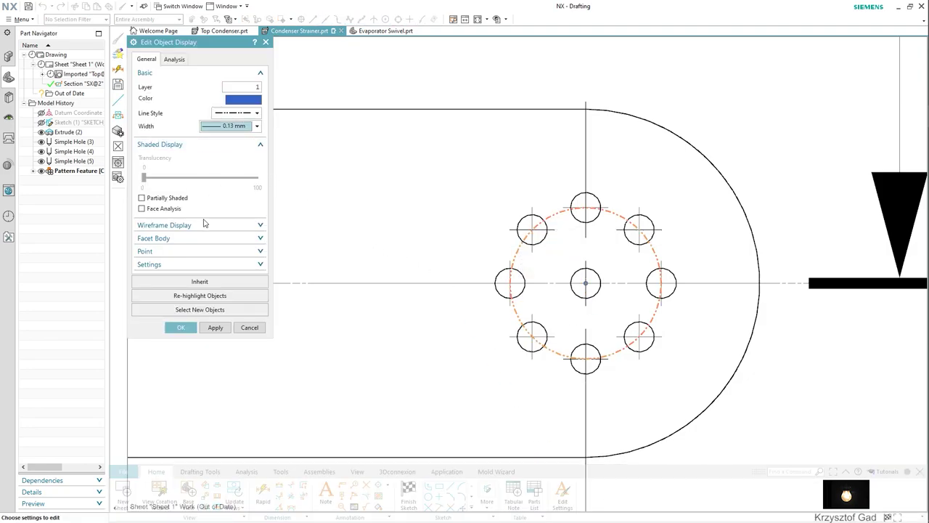
click(183, 327)
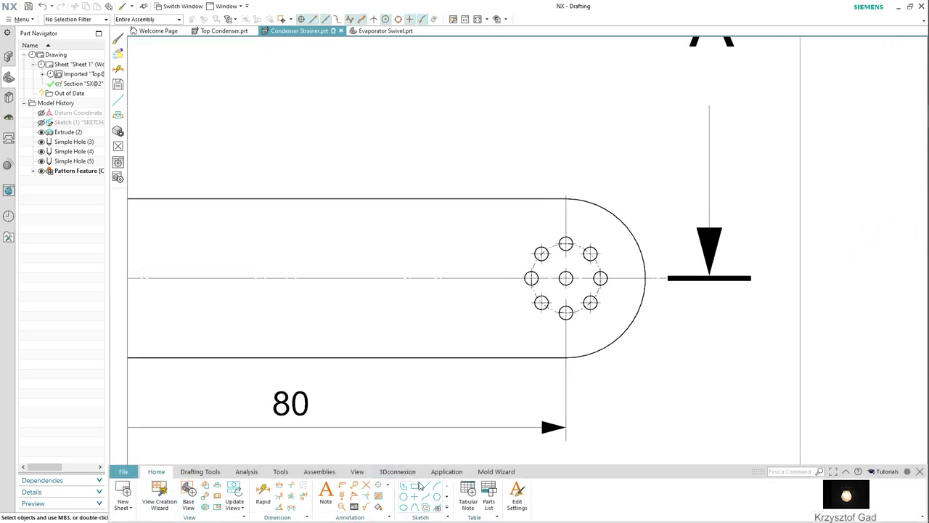
Dimension the pitch circle as Ø10 with the Diametral method
click(264, 491)
click(209, 173)
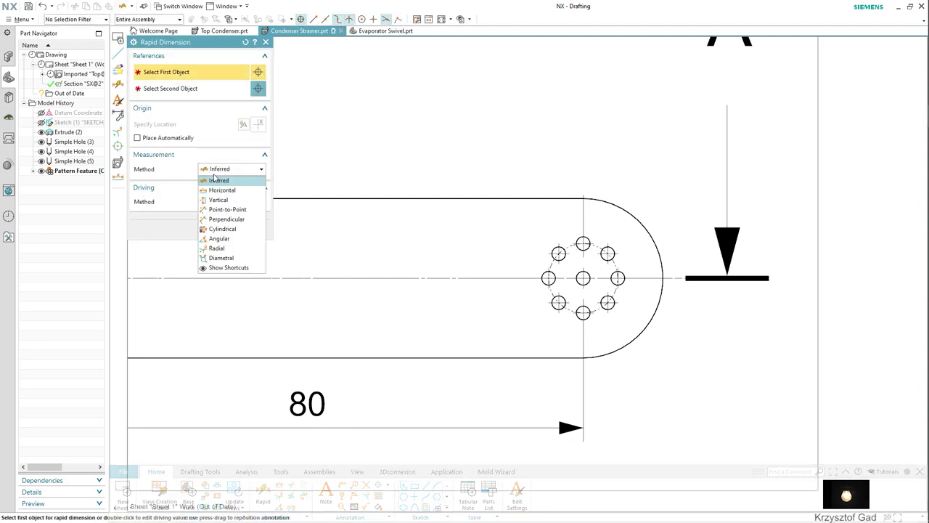
click(236, 228)
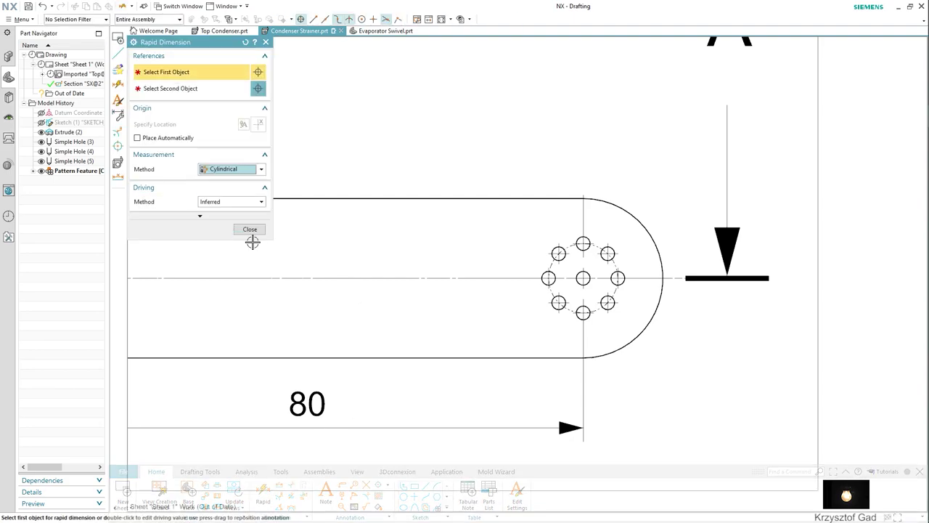
click(616, 291)
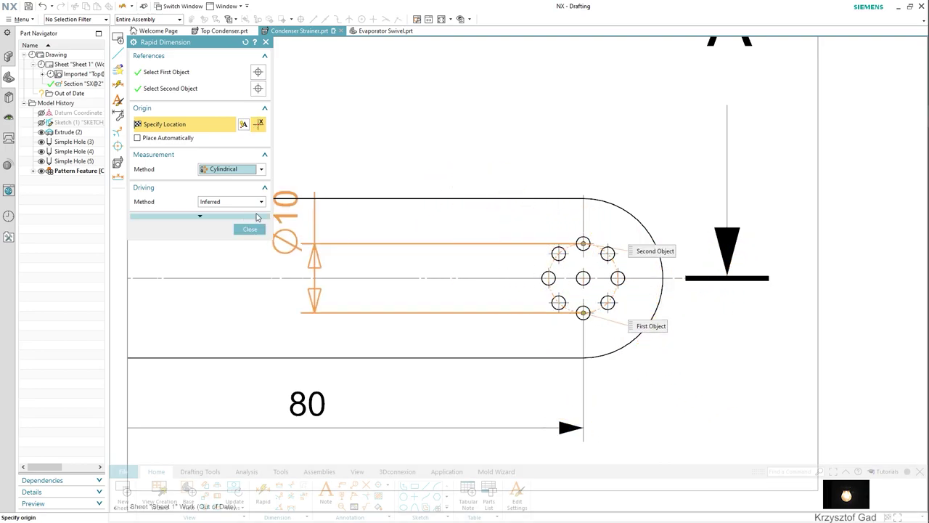
click(233, 169)
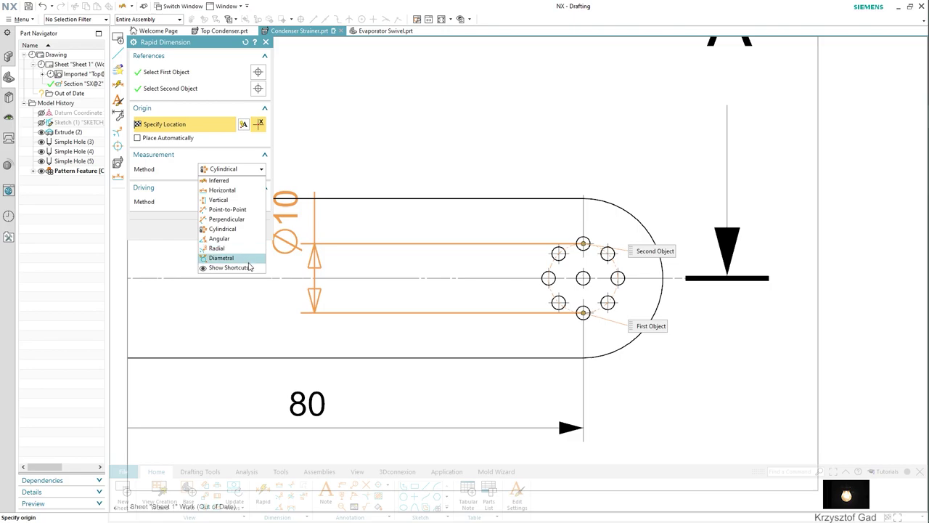
click(221, 257)
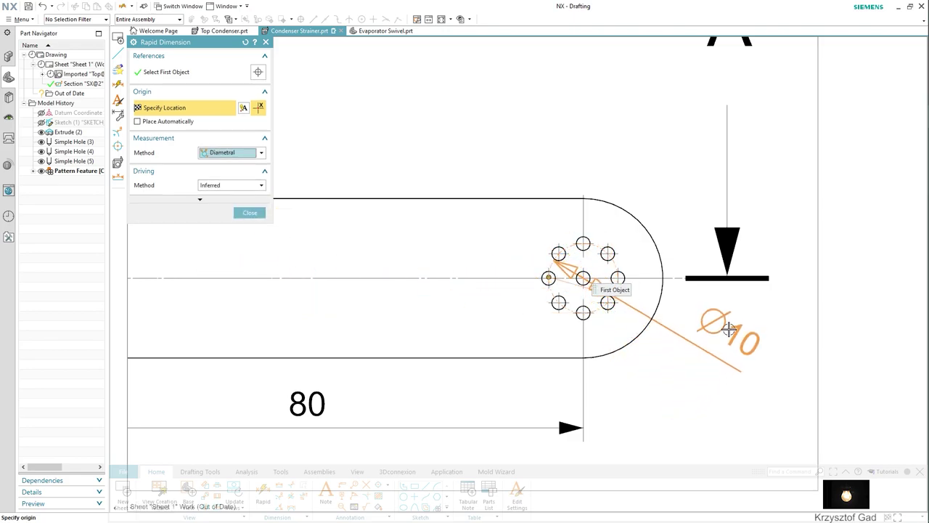
click(726, 326)
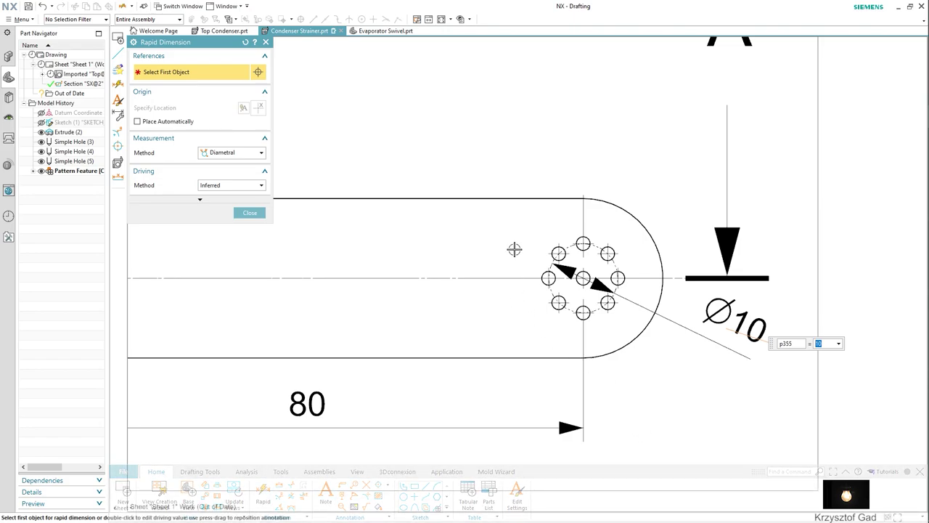
Switch to Radial and pick the rounded end's arc for a radius
click(243, 154)
click(236, 232)
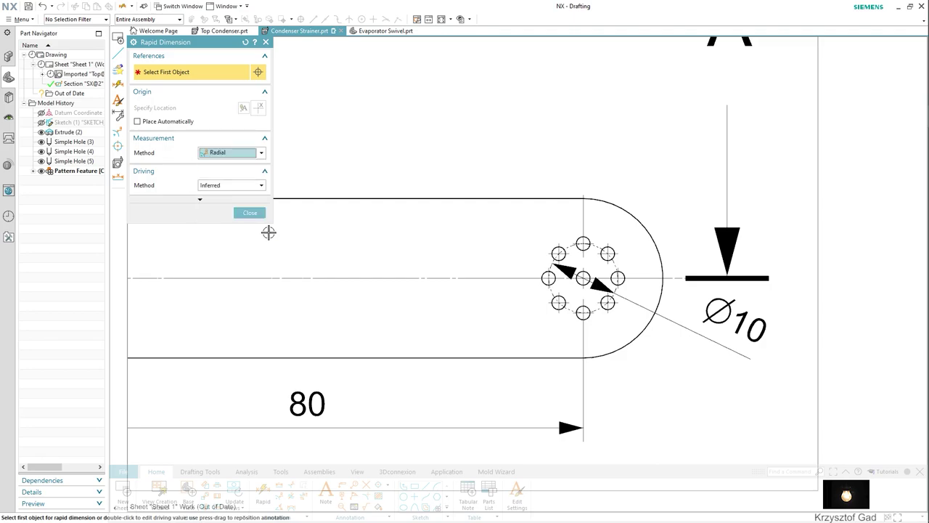
click(611, 209)
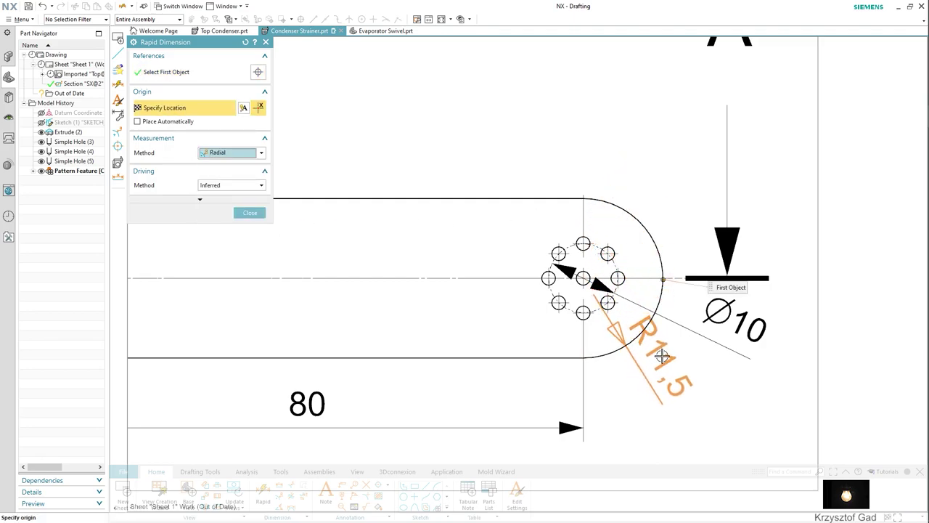
Place the R11,5 radius, then start a plain-leader note aimed at the top-left hole
click(667, 395)
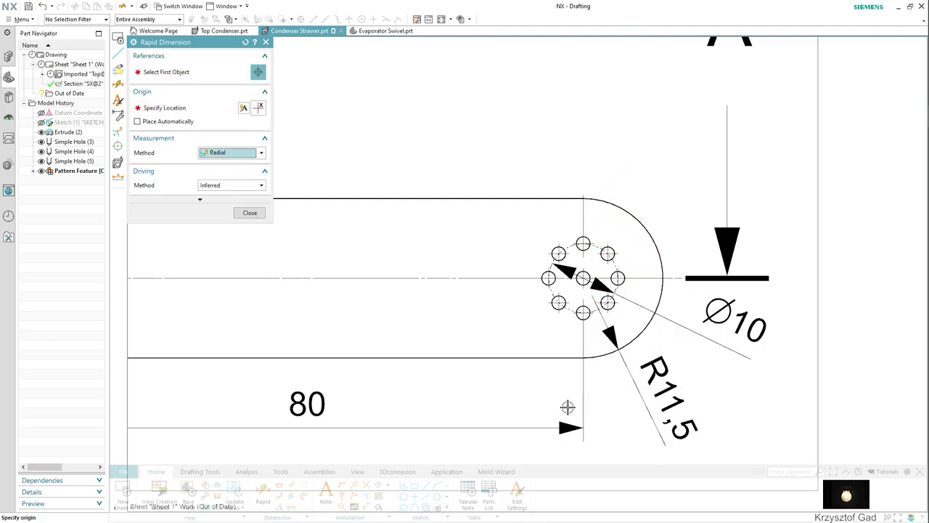
click(255, 212)
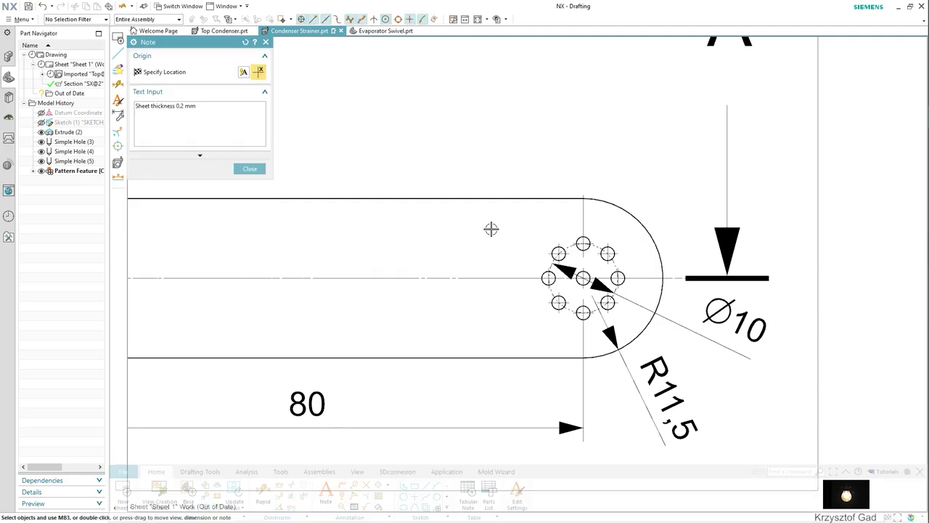
click(230, 156)
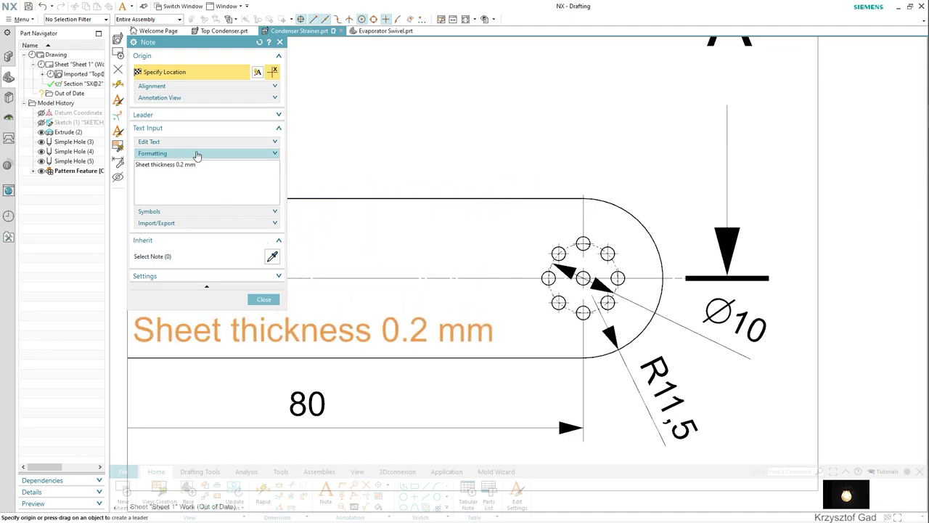
click(193, 115)
click(252, 157)
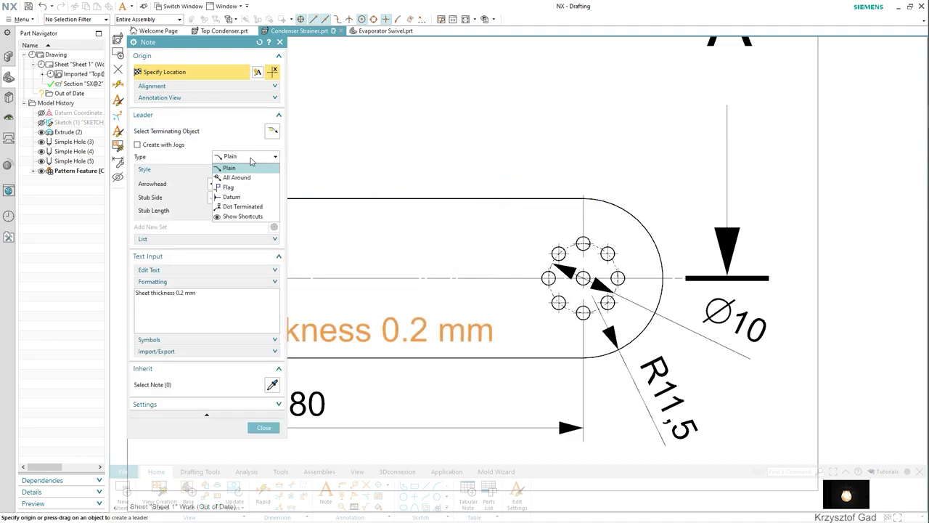
click(253, 165)
click(272, 130)
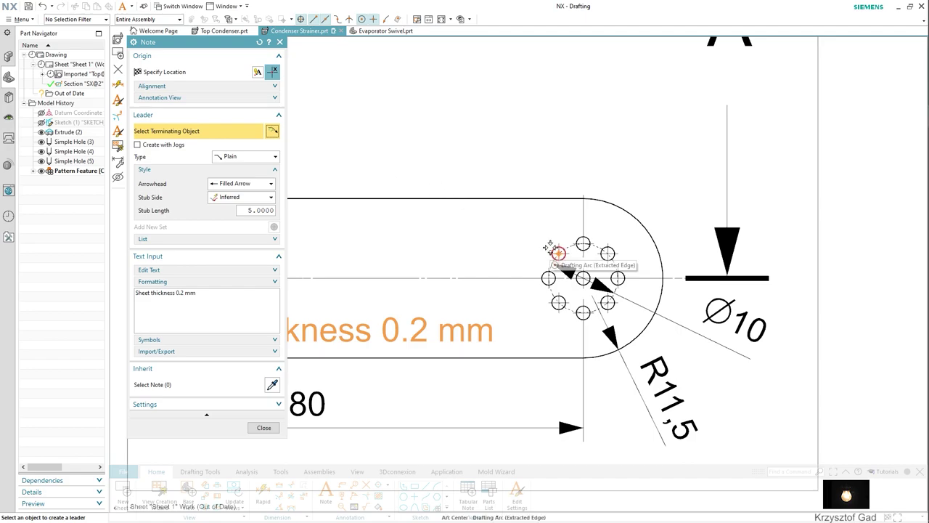
click(550, 248)
scroll(425, 141, down, 3)
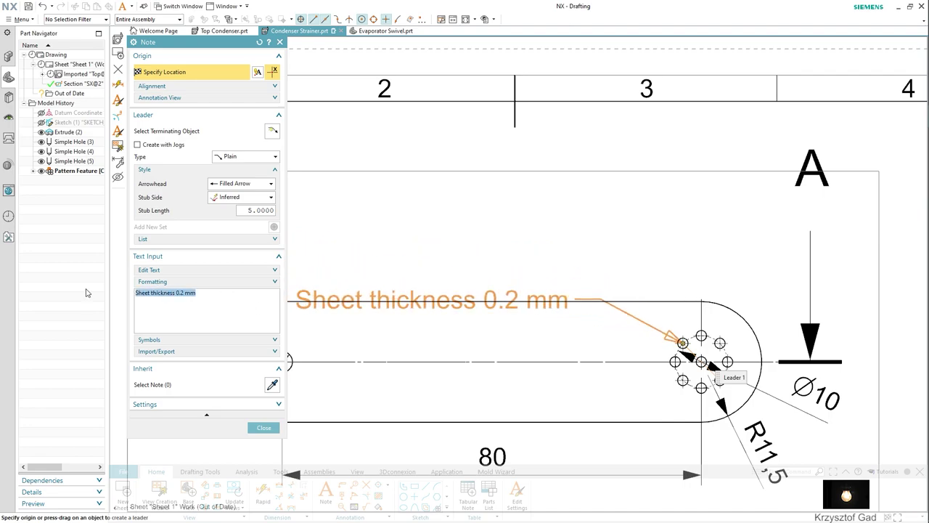
Enter the note text '8 Holes Ø2 What 45°' with diameter and degree symbols
text(8 Holes)
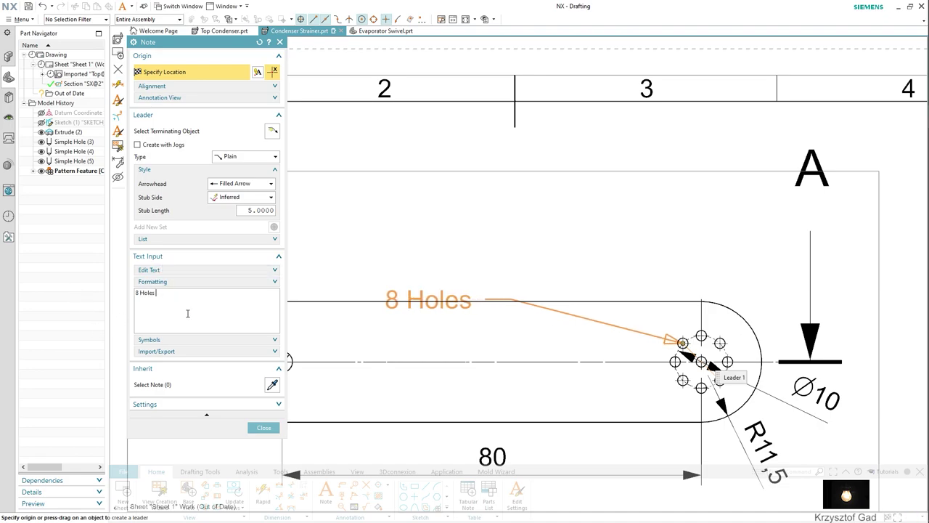
click(206, 341)
click(163, 403)
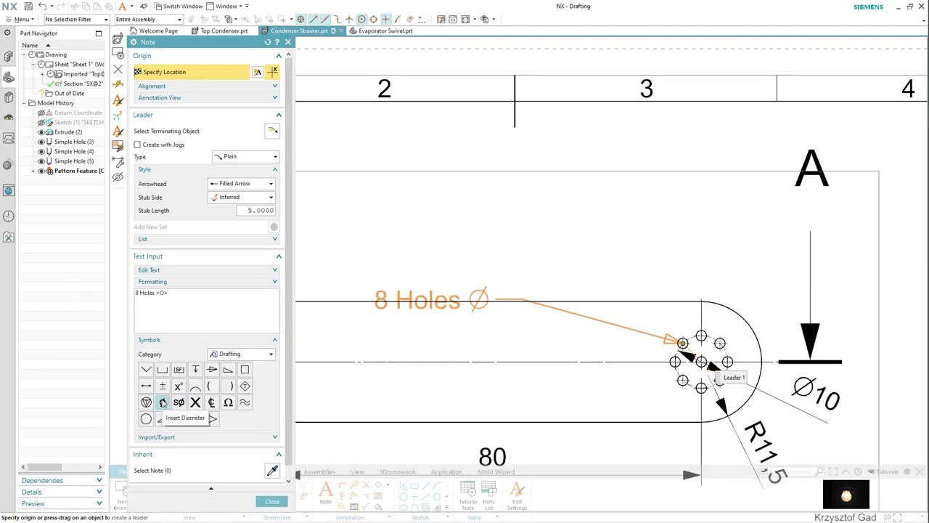
text(2)
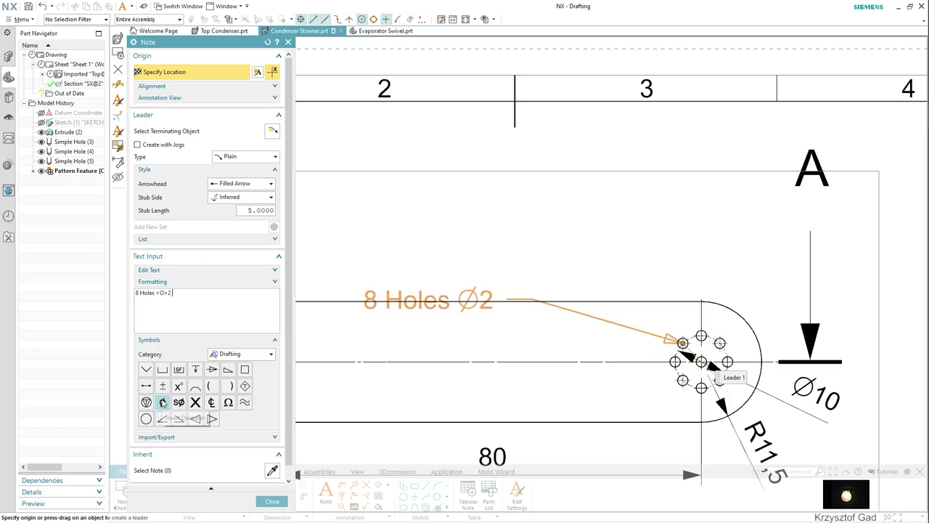
text( W)
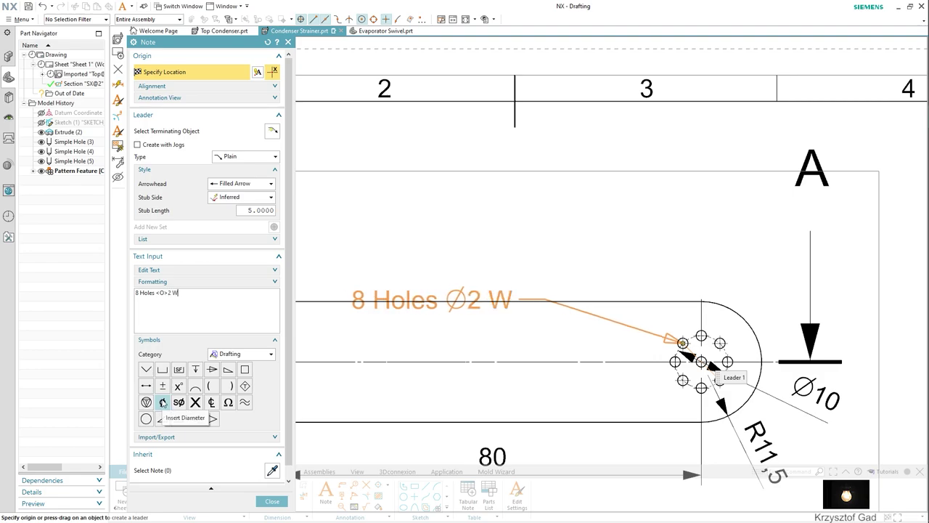
text(hat 45)
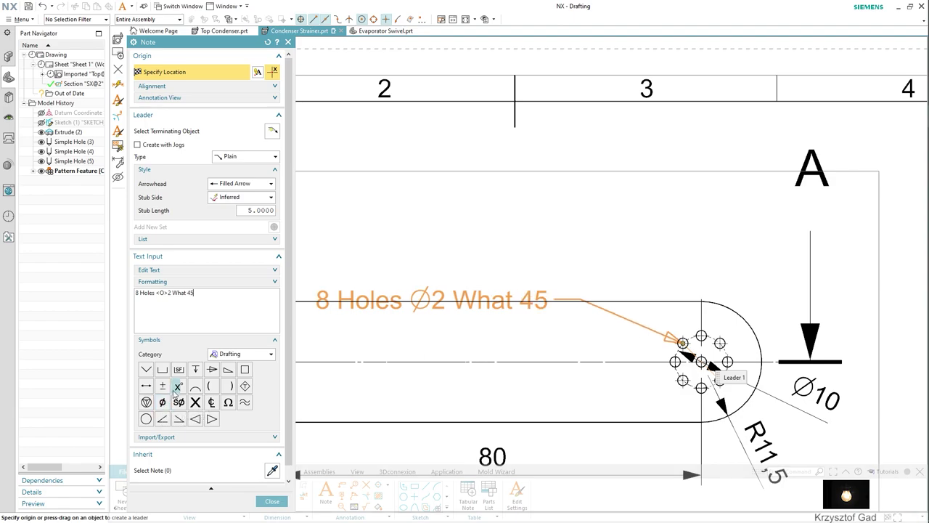
click(178, 388)
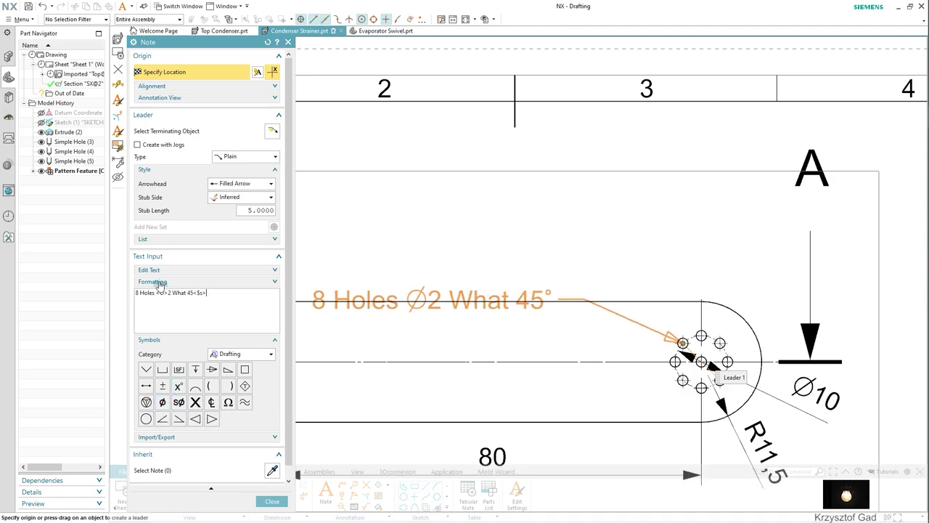
Place the note above the part with its leader on the upper-left hole
click(272, 500)
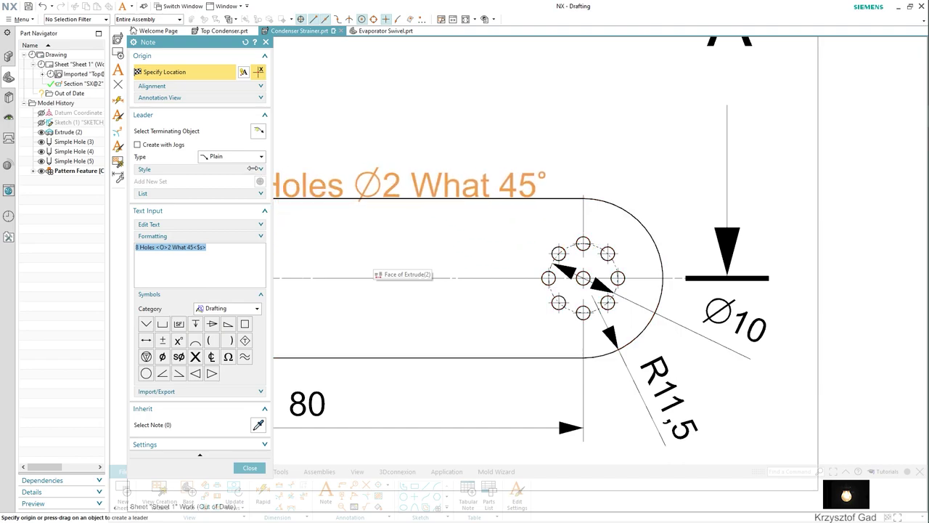
click(384, 185)
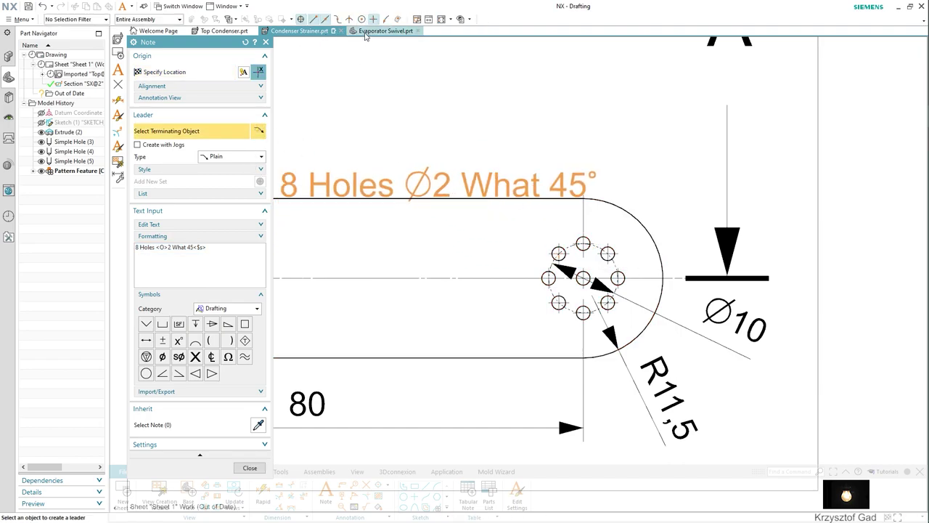
click(556, 248)
scroll(612, 280, down, 2)
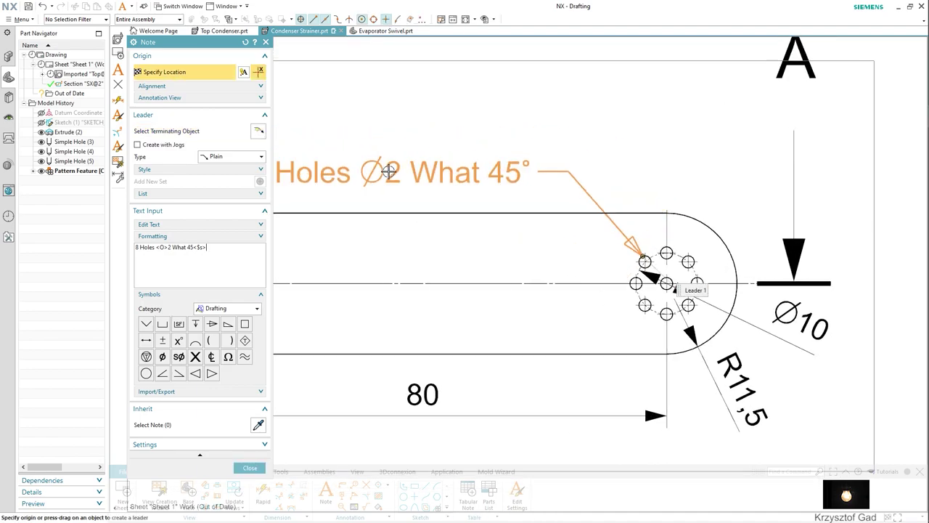
click(419, 158)
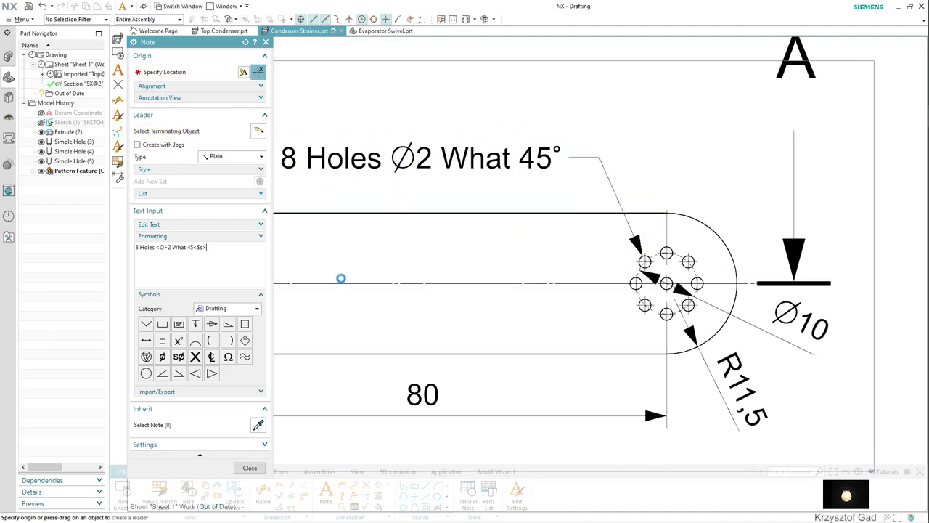
click(249, 469)
scroll(251, 461, down, 2)
scroll(250, 455, down, 2)
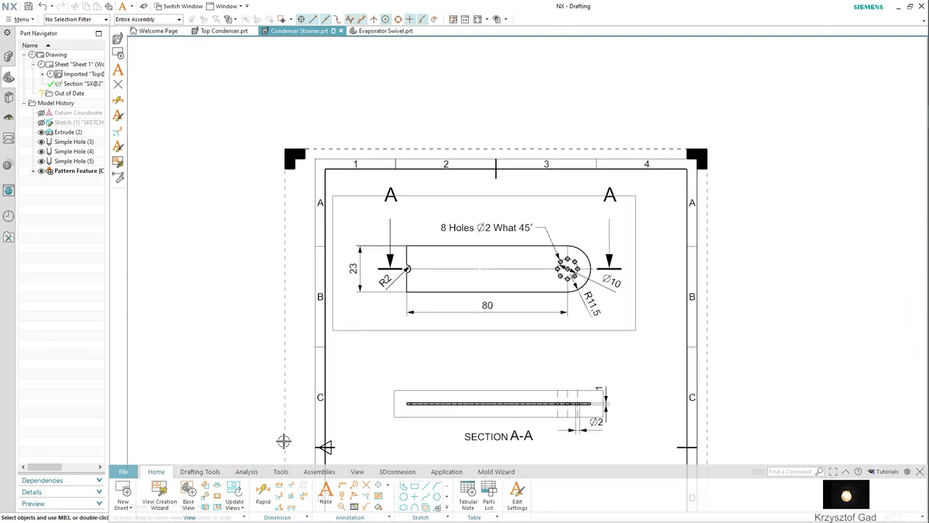
Move the top view slightly down and Section A-A further down below it
scroll(435, 281, down, 2)
drag(464, 218, 471, 238)
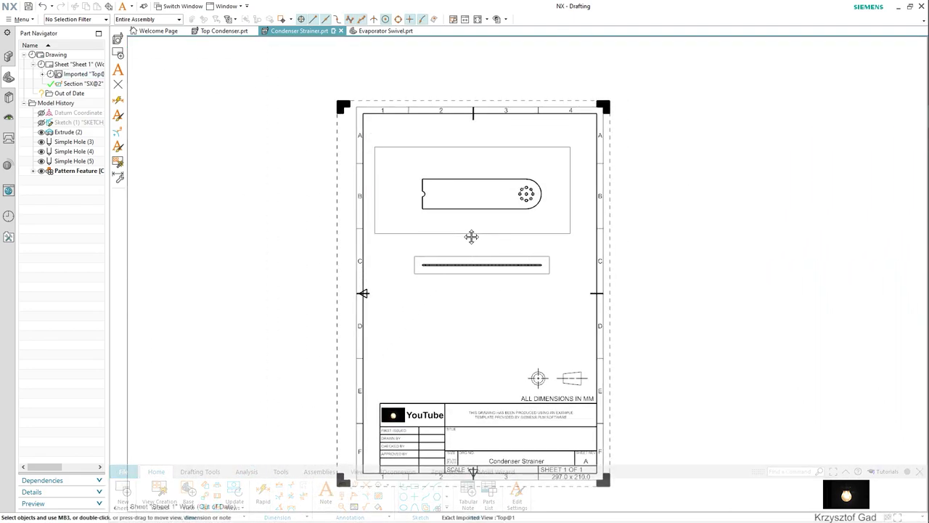
drag(466, 274, 465, 305)
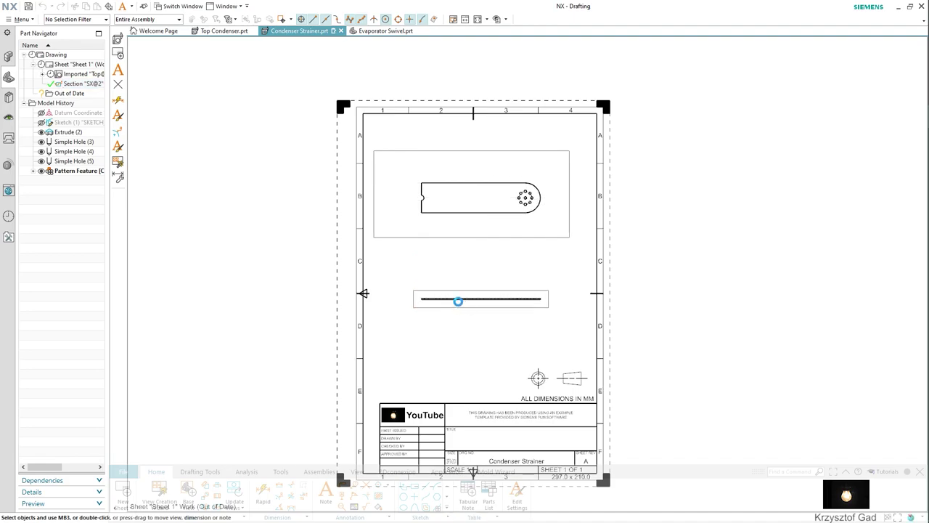
scroll(328, 390, up, 1)
scroll(282, 373, up, 2)
Apply the drafting preferences, hiding view borders, and fit the whole sheet in view
click(19, 20)
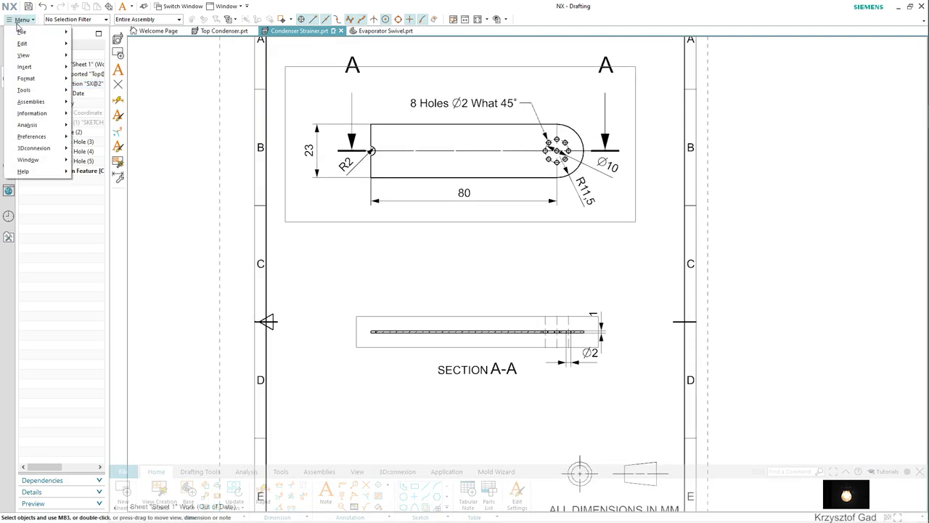
mouse_move(32, 136)
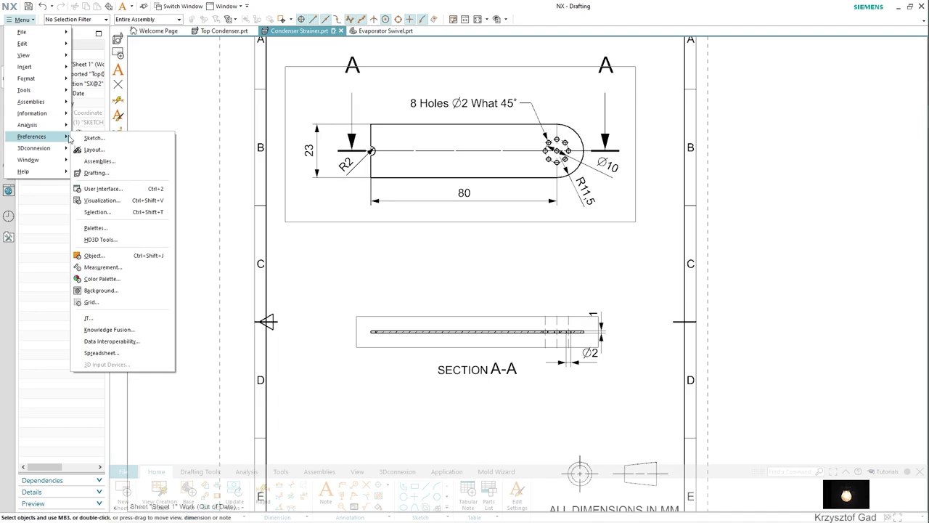
click(118, 172)
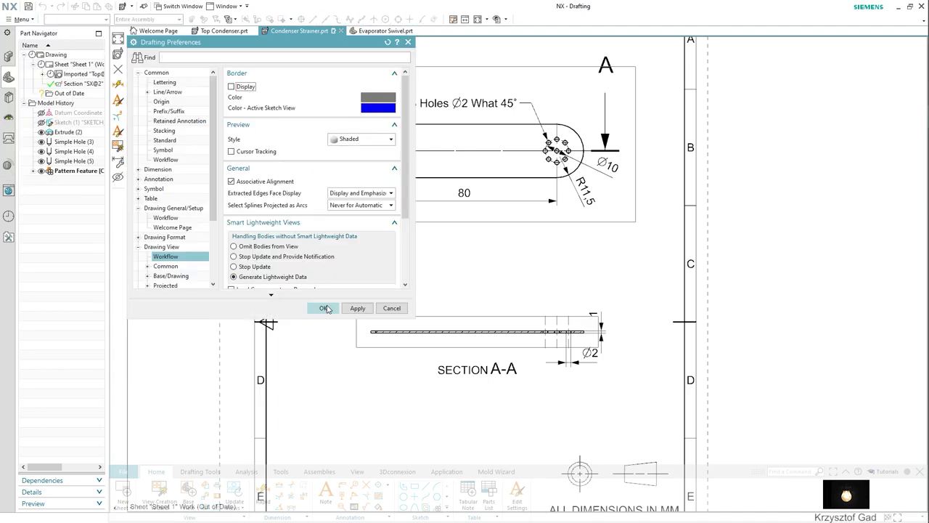
click(324, 307)
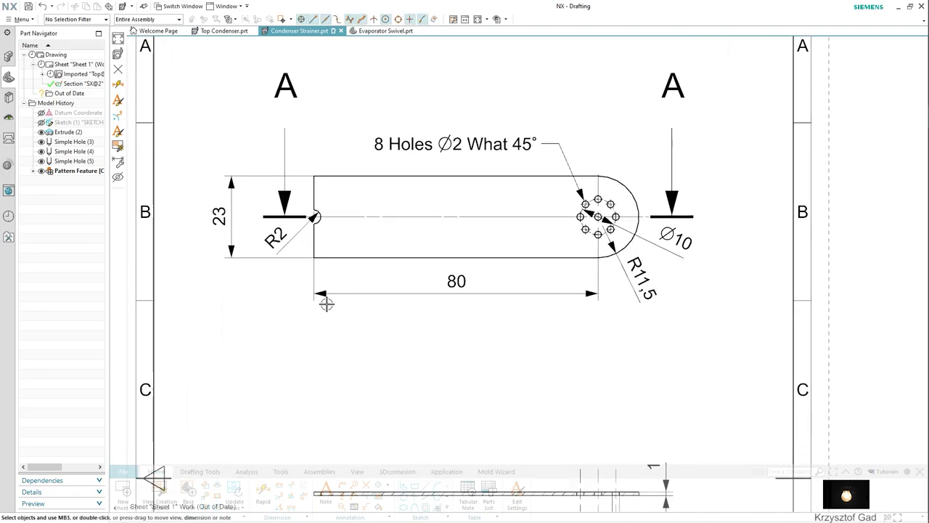
scroll(327, 304, down, 3)
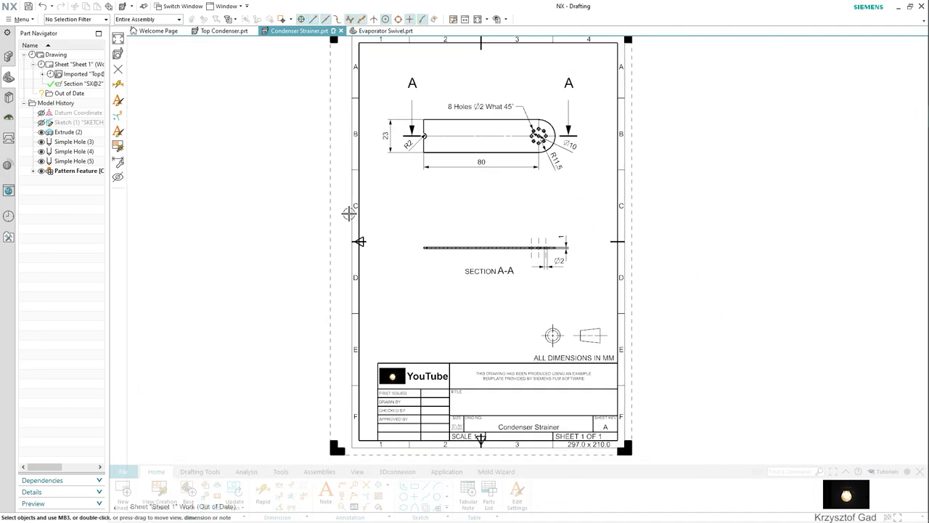
click(480, 23)
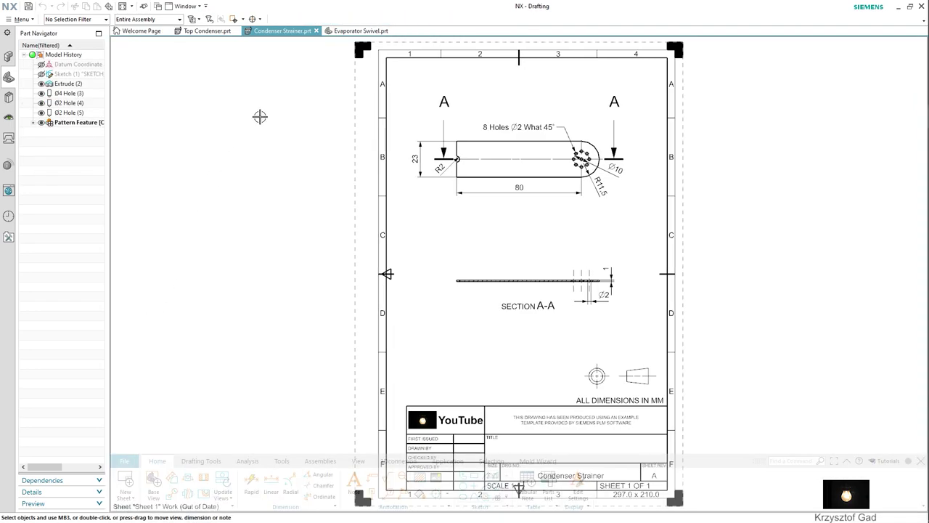
Start an A4 Drafting sheet for Evaporator Swivel, skipping the title block fill-in
click(355, 32)
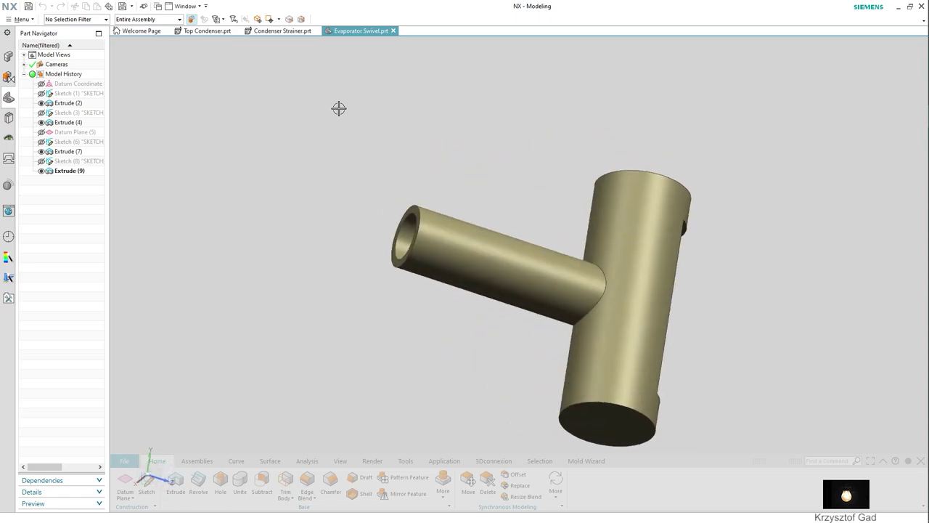
click(444, 461)
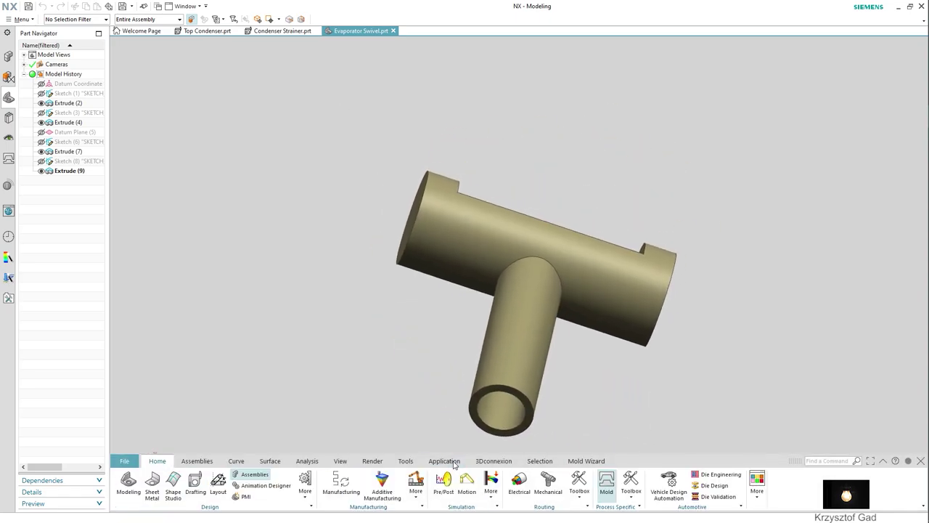
click(191, 492)
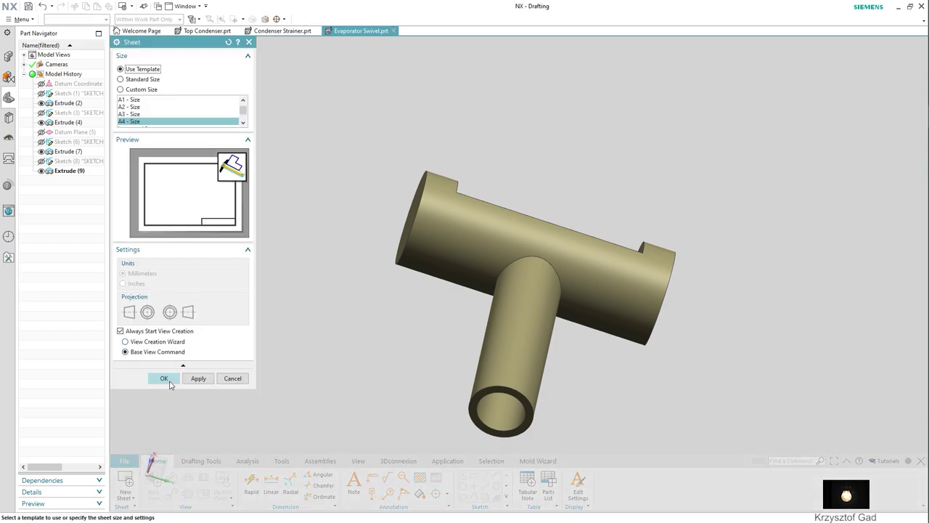
click(169, 383)
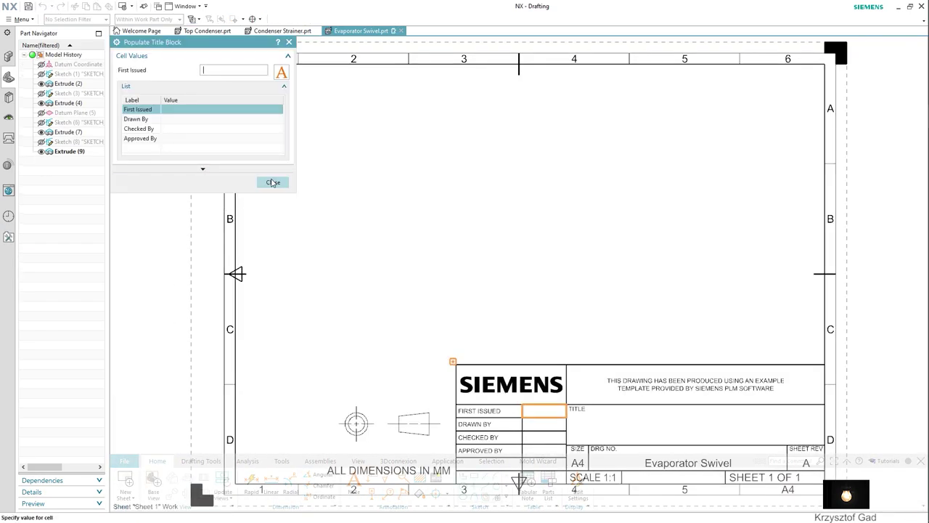
click(272, 181)
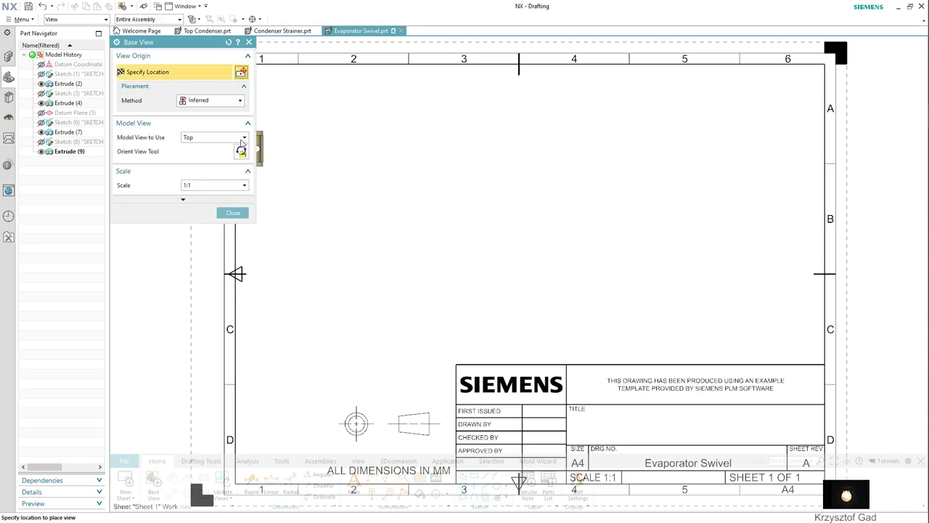
Place a Right-orientation base view at 5:1 scale in the sheet's upper left
click(222, 138)
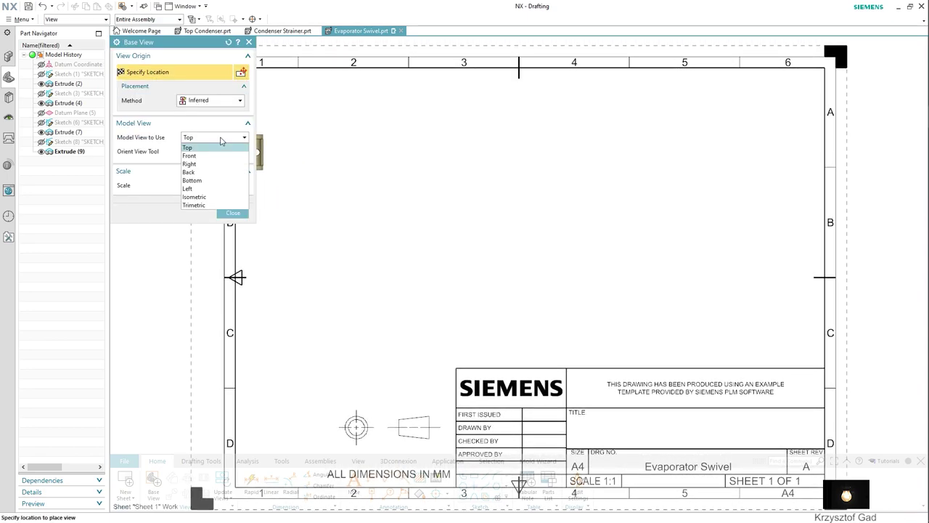
click(214, 156)
click(214, 139)
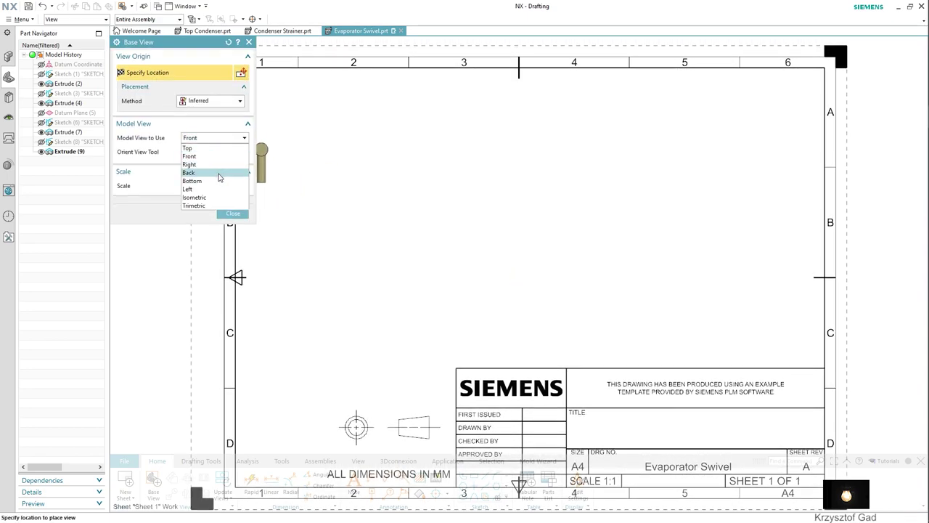
click(217, 165)
click(222, 188)
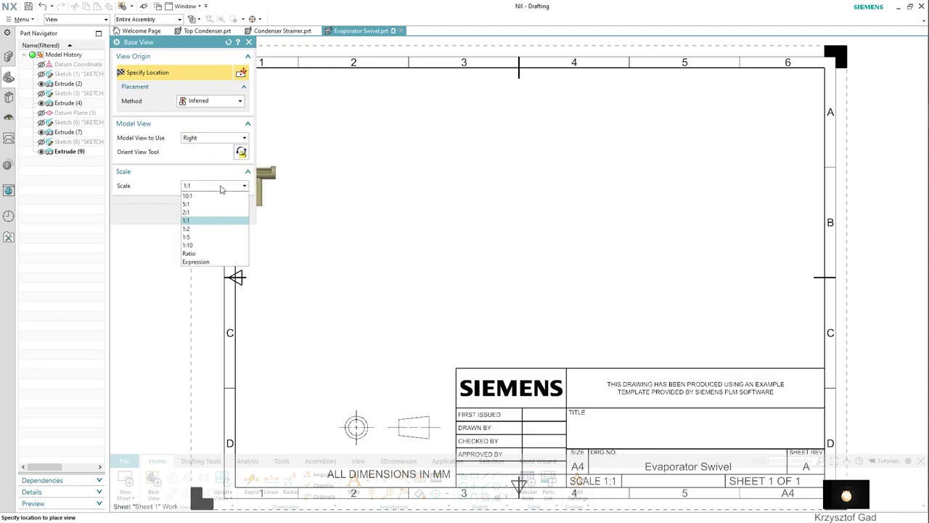
click(213, 207)
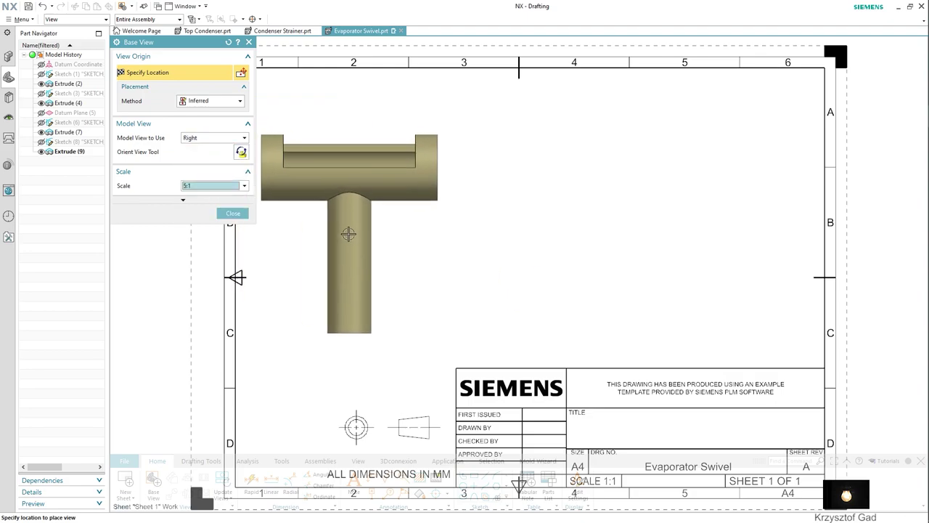
click(360, 218)
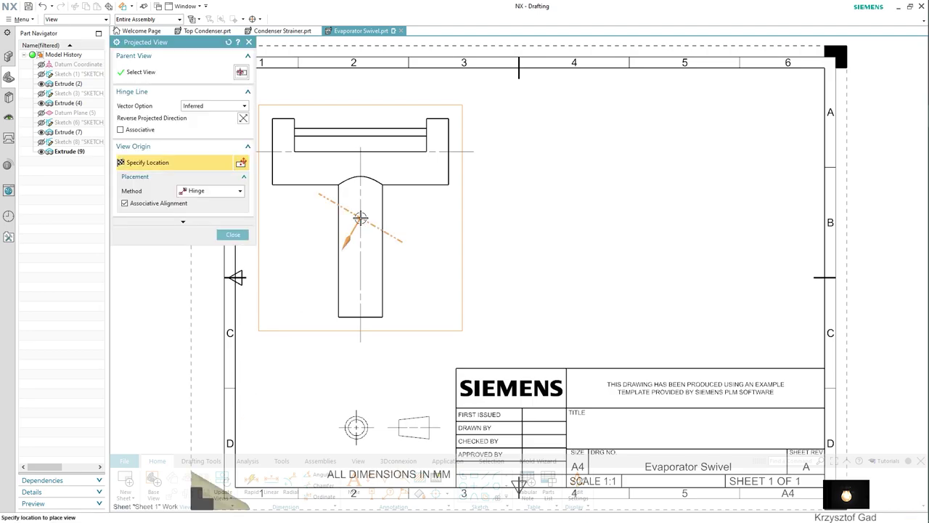
Show the base view's hidden edges as dashed lines, then set the sheet to Custom Size
key(Escape)
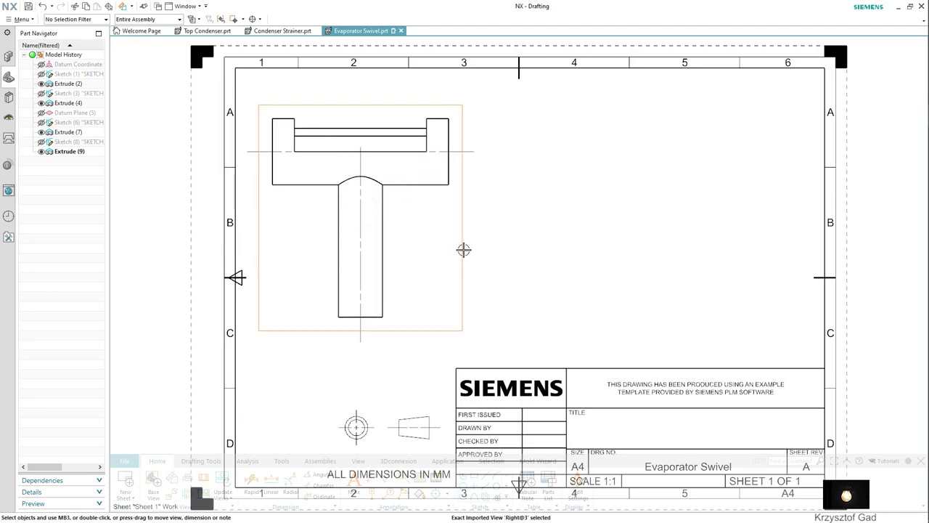
double_click(463, 249)
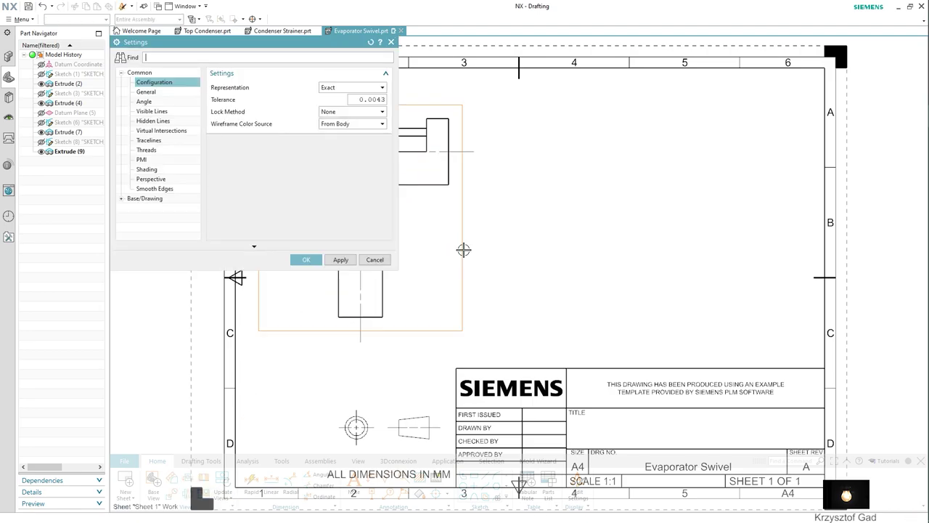
click(155, 121)
click(306, 102)
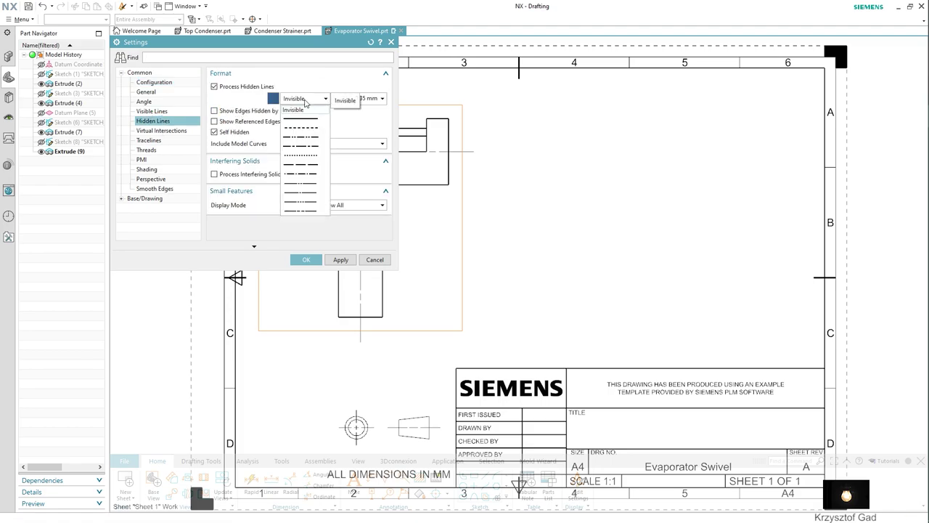
click(317, 152)
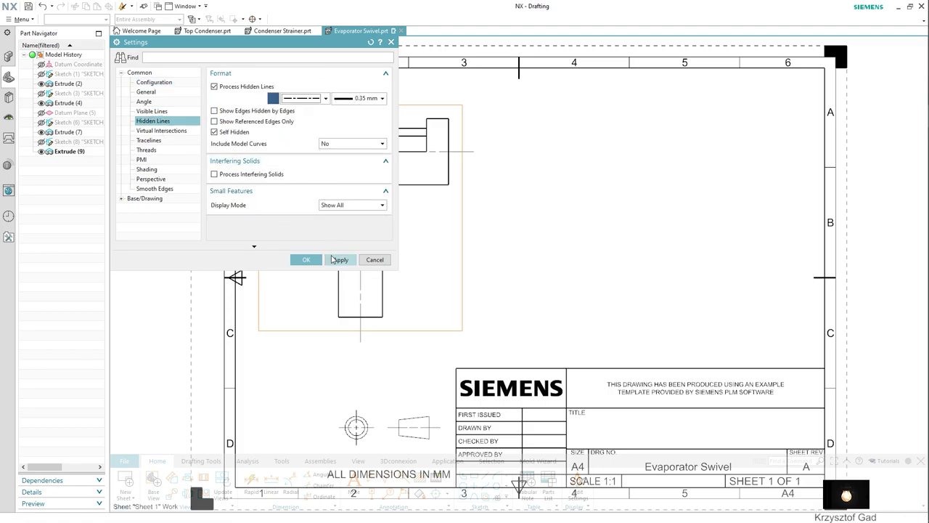
click(306, 259)
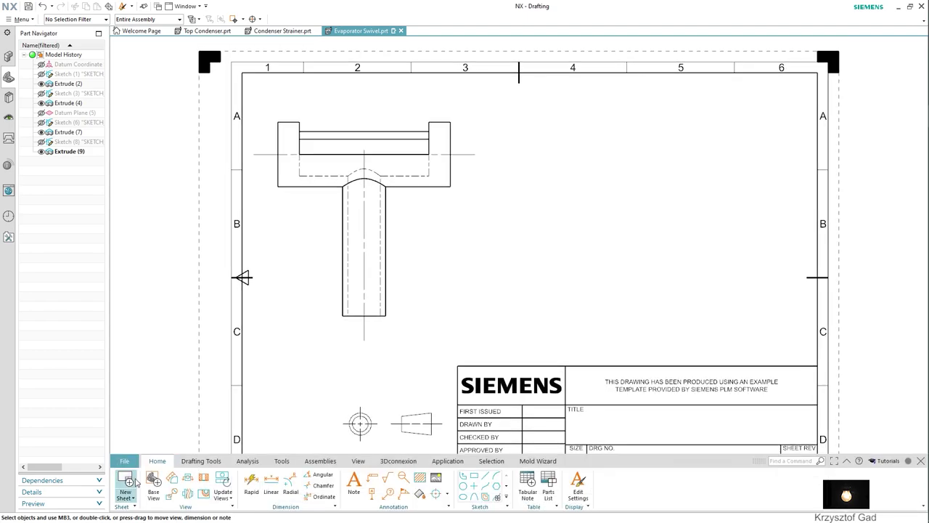
click(127, 483)
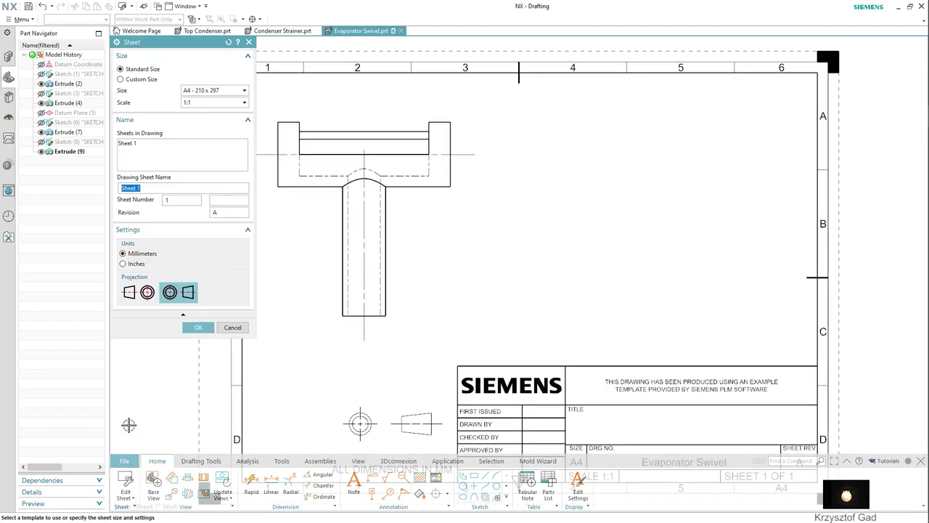
click(122, 79)
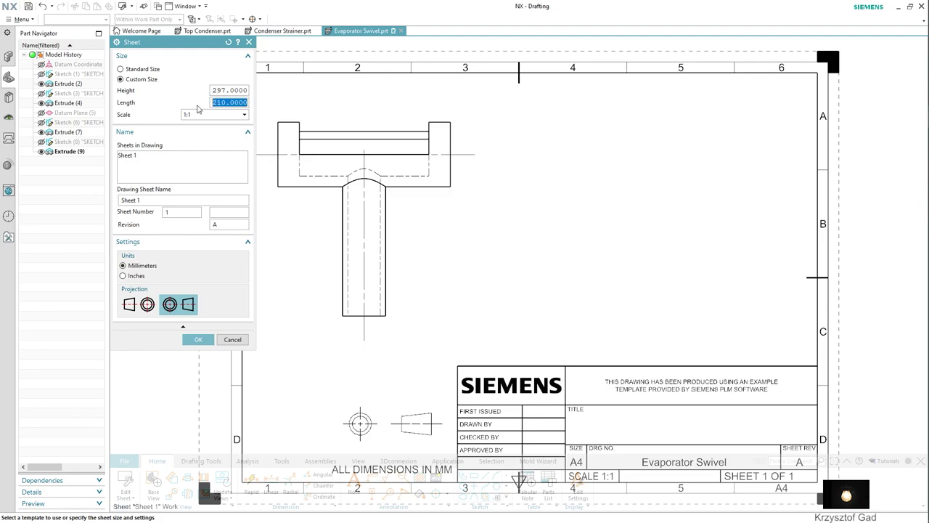
Set the drawing sheet to 297 × 210 at a 5:1 scale
click(211, 115)
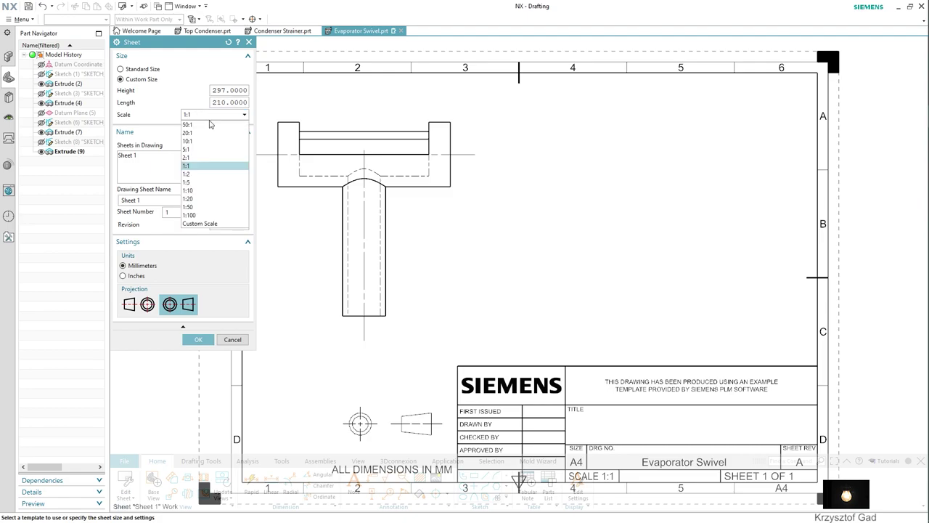
click(211, 150)
click(193, 341)
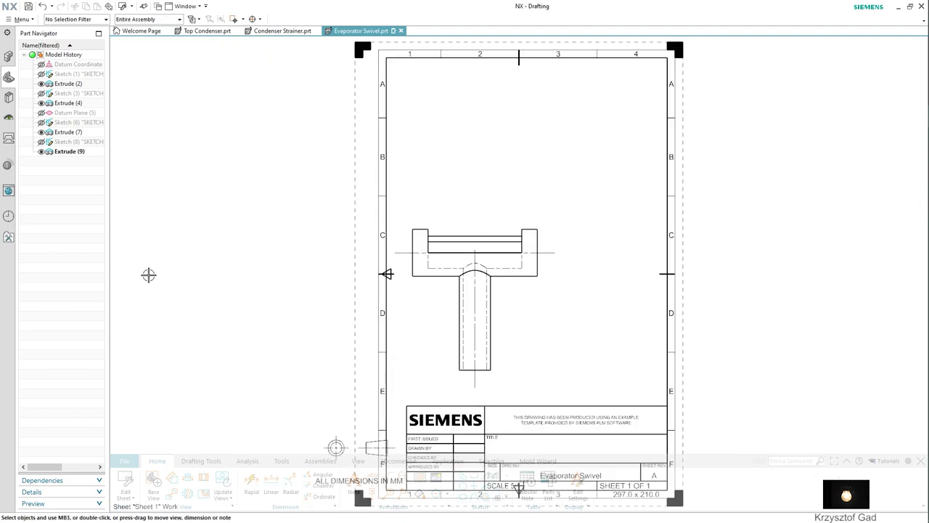
Open Format > Layer Settings and close it without changes
click(21, 19)
mouse_move(26, 78)
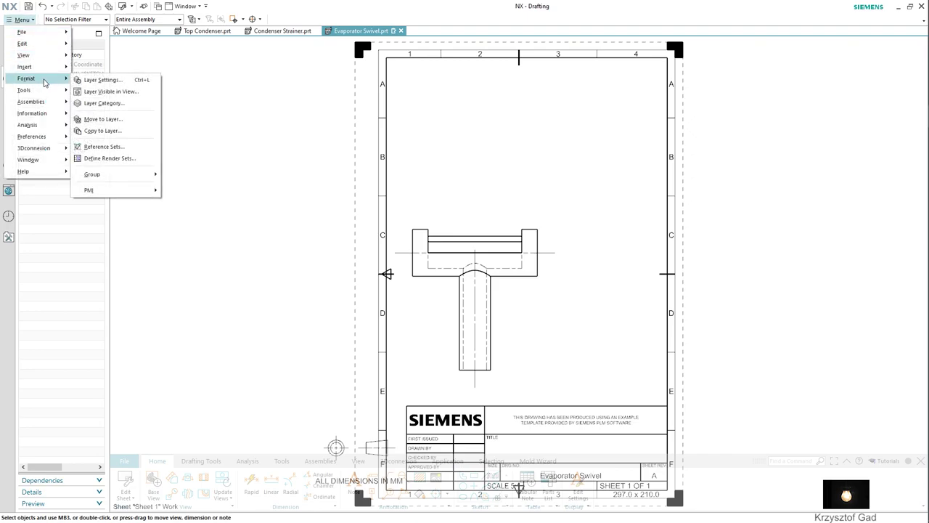
click(97, 81)
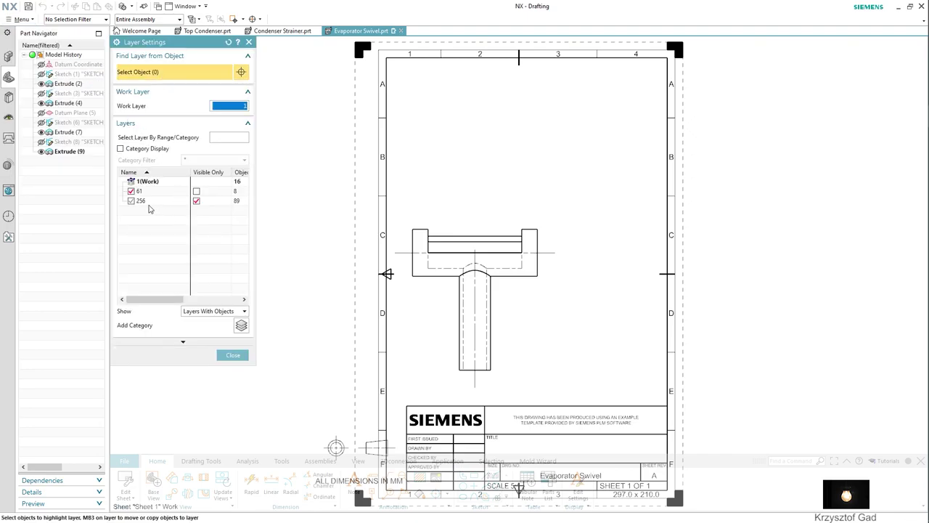
click(232, 354)
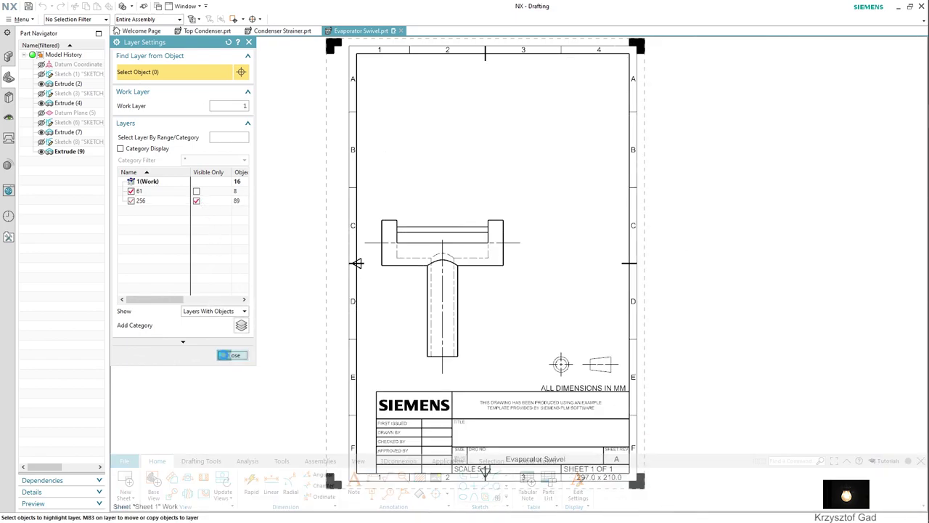
click(225, 355)
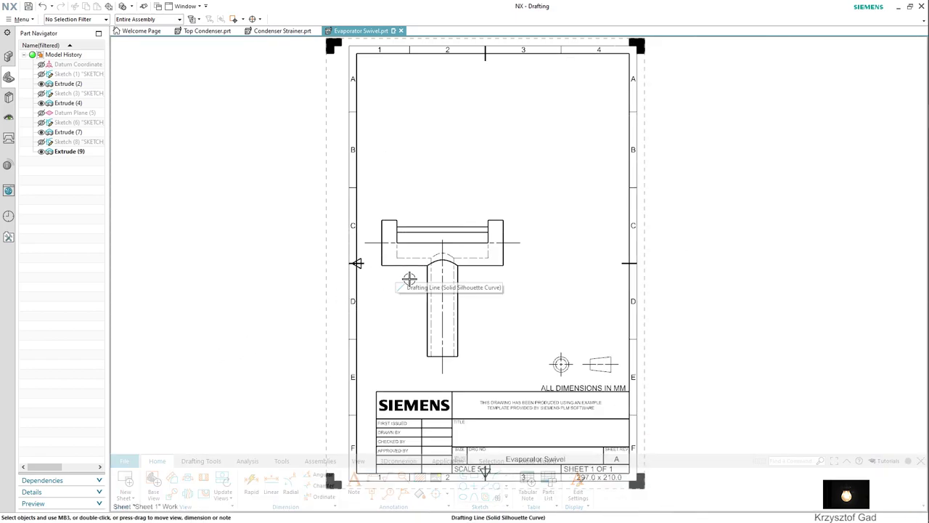
Enable view Border Display in the Drafting preferences
click(22, 19)
mouse_move(32, 136)
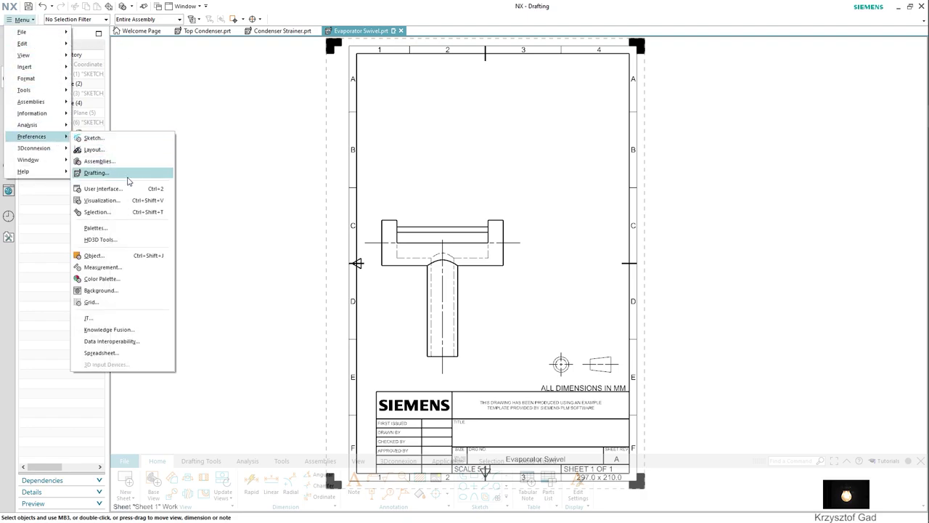
click(116, 173)
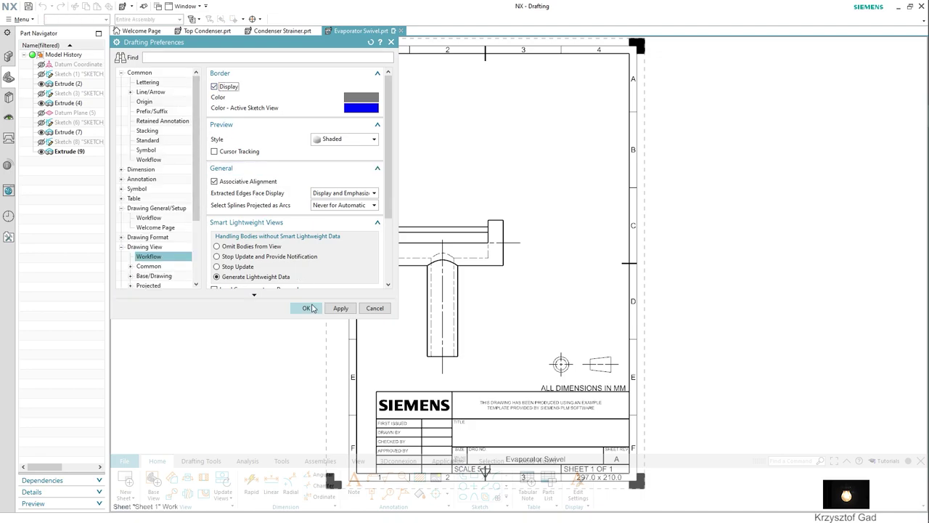
click(312, 309)
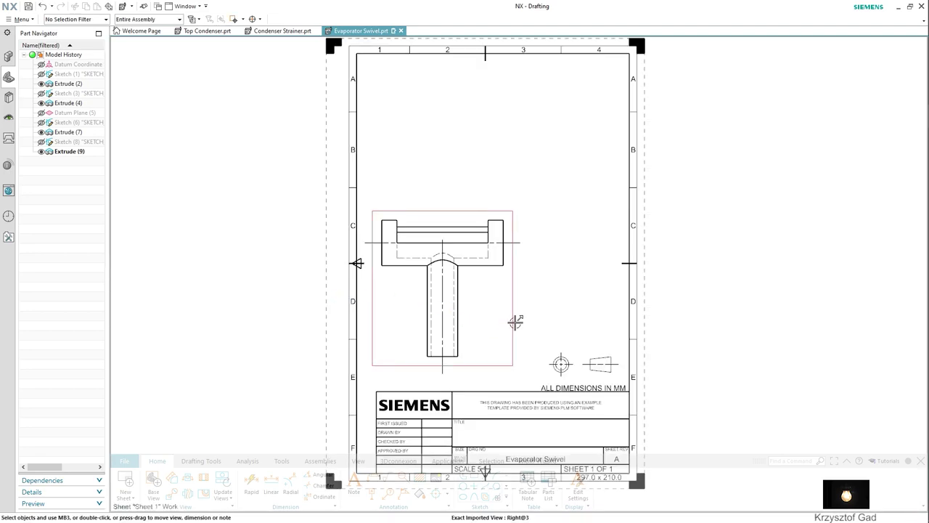
Move the front view up into row B and sketch a vertical line through its centre
drag(516, 322, 514, 233)
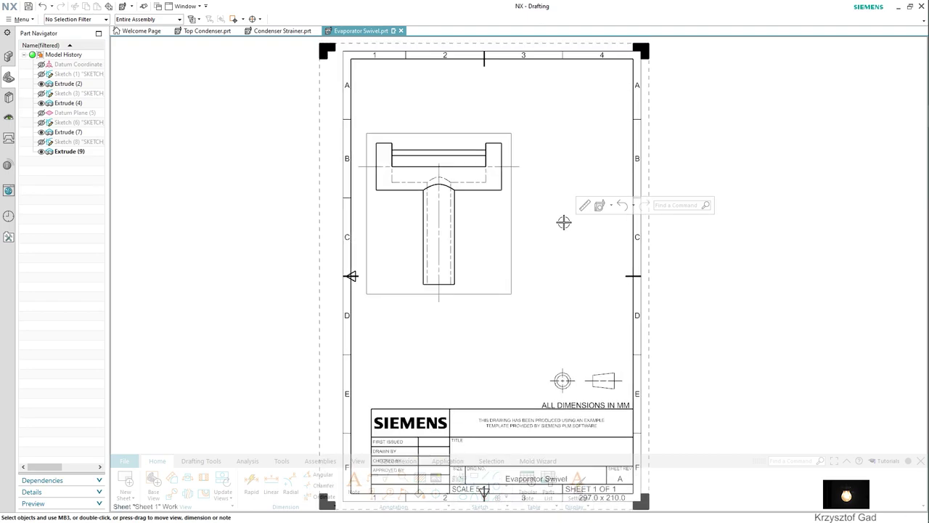
scroll(508, 290, up, 3)
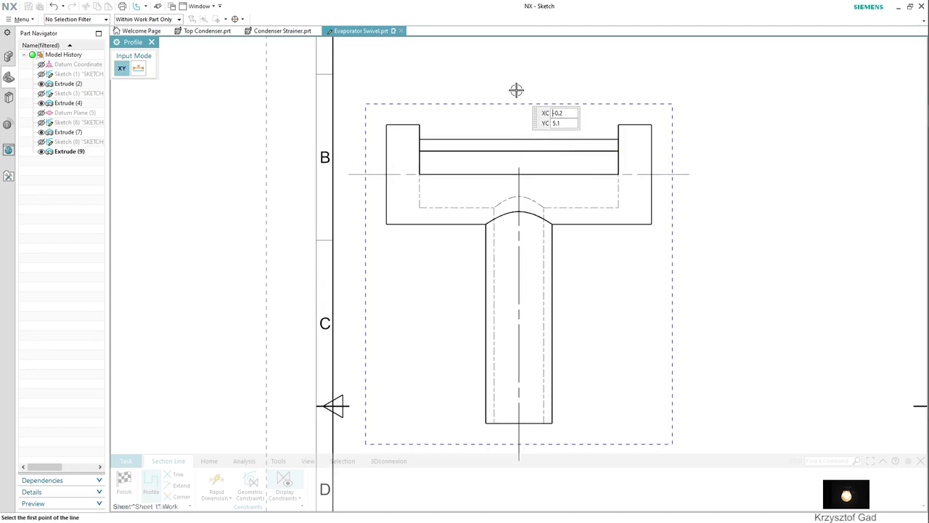
click(518, 87)
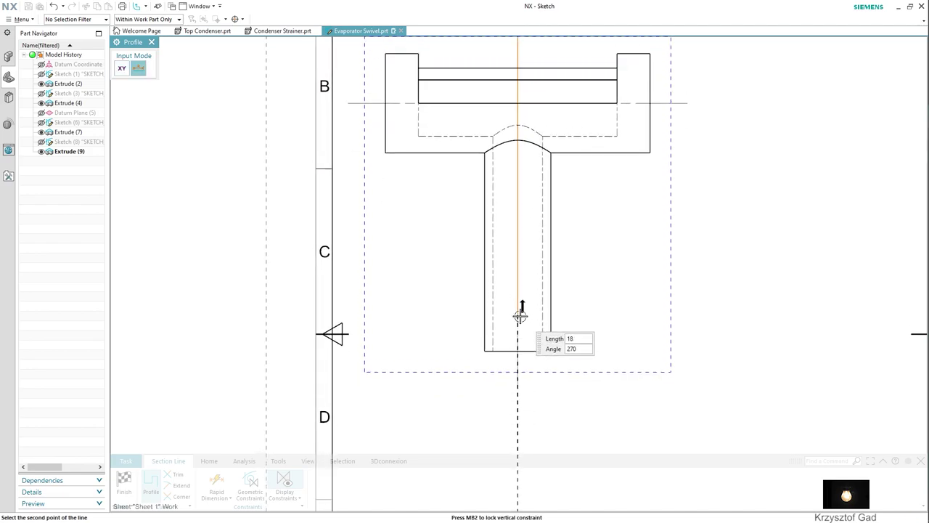
click(525, 381)
right_click(582, 364)
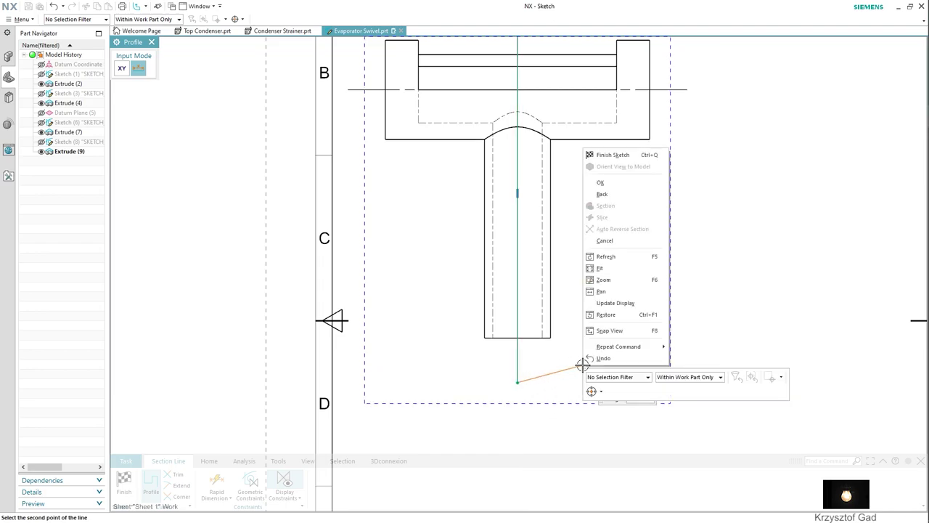
click(614, 184)
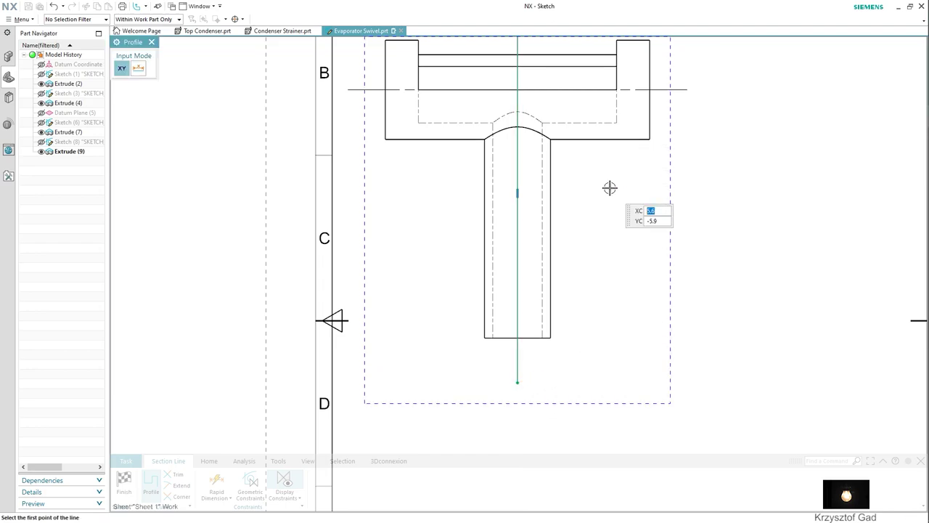
Finish the section line sketch and reverse the B-B arrows to point right
scroll(610, 191, down, 2)
scroll(614, 204, down, 2)
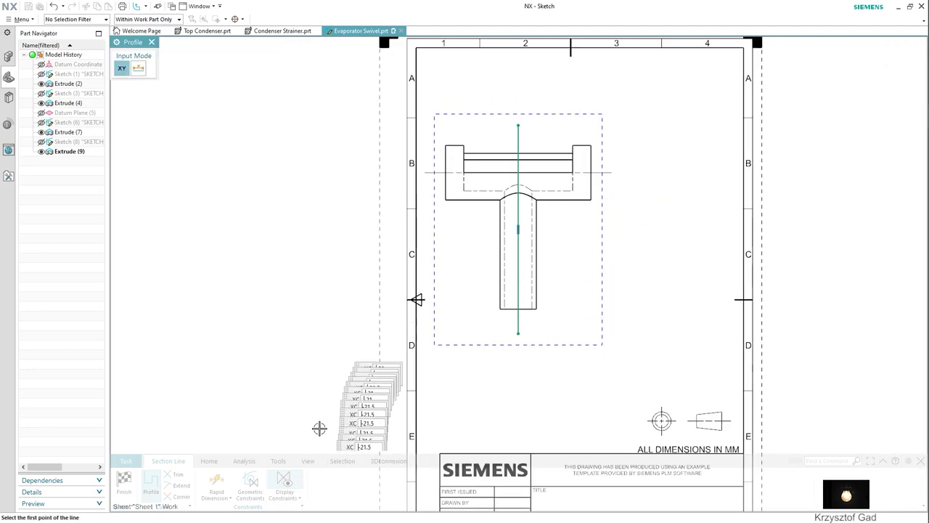
click(125, 480)
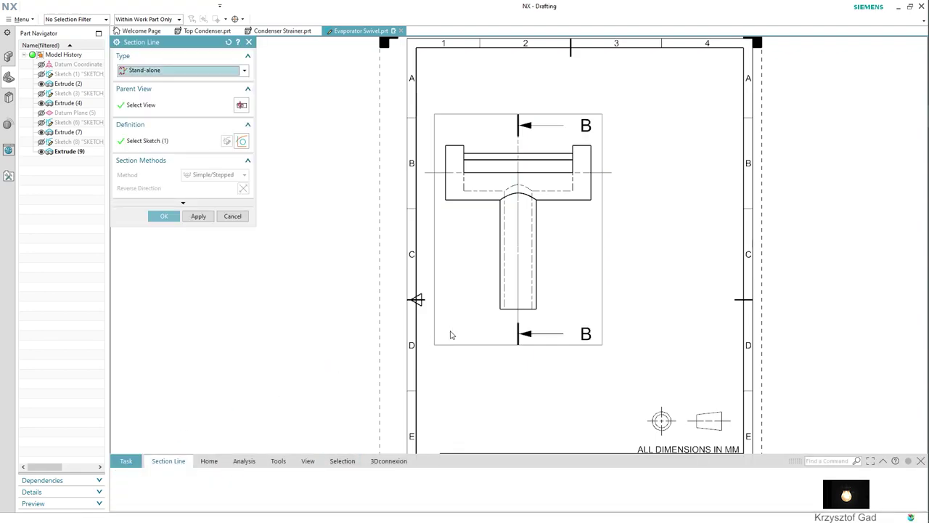
click(242, 189)
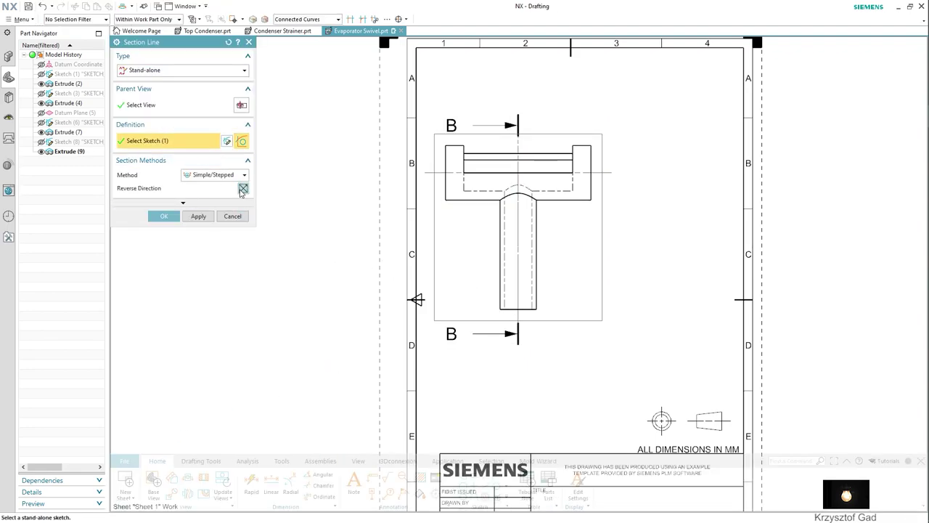
click(172, 219)
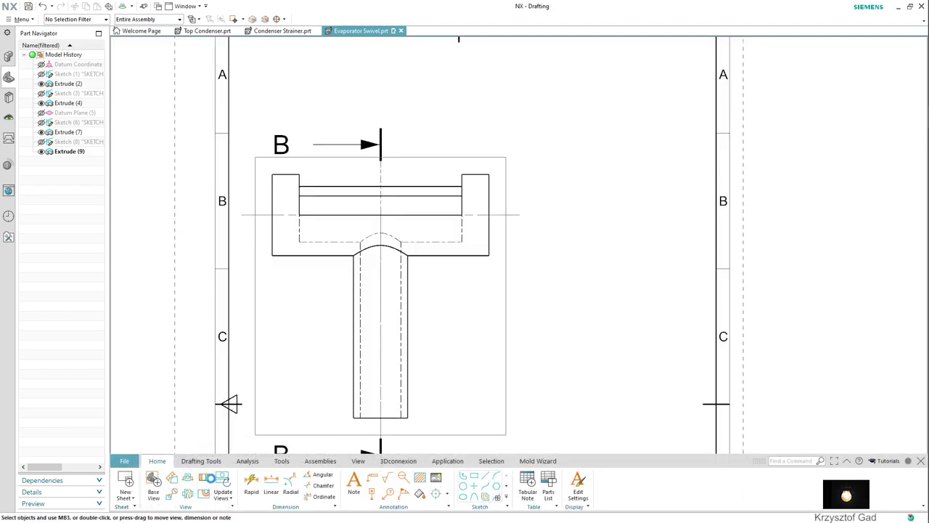
Create section view B-B from the section line, placed right of the front view
click(353, 423)
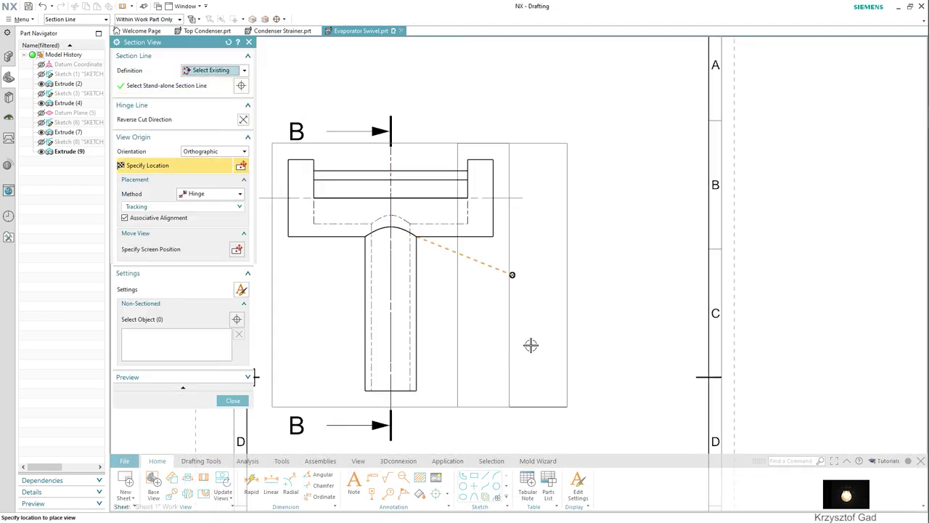
click(614, 308)
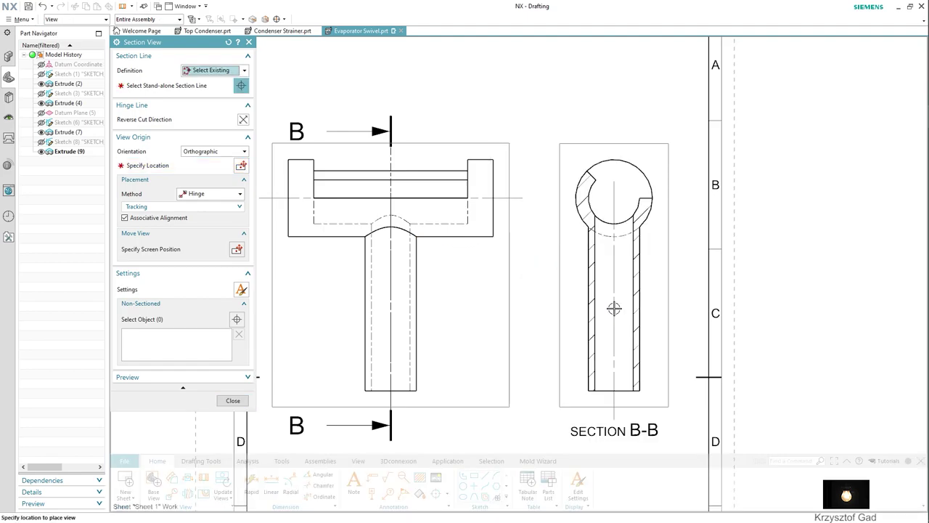
click(222, 255)
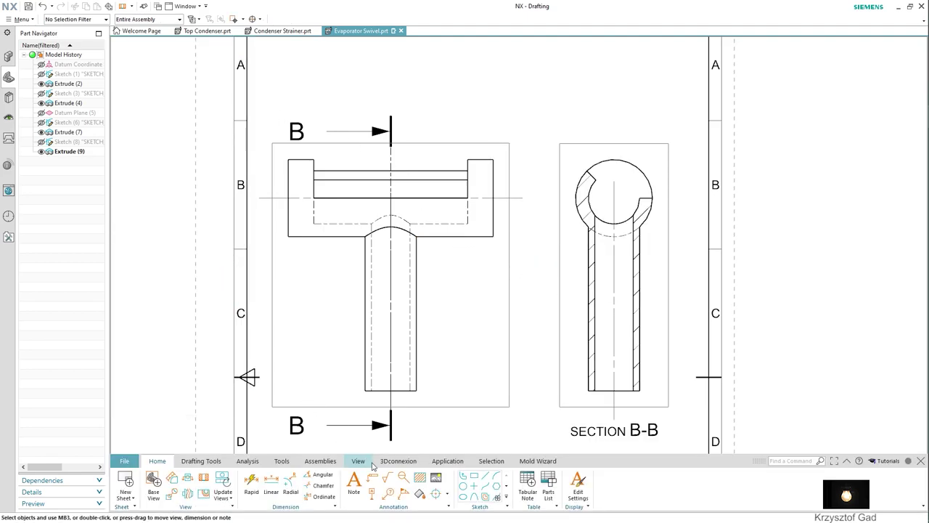
Add a centre mark on the circular arc of section B-B
click(435, 493)
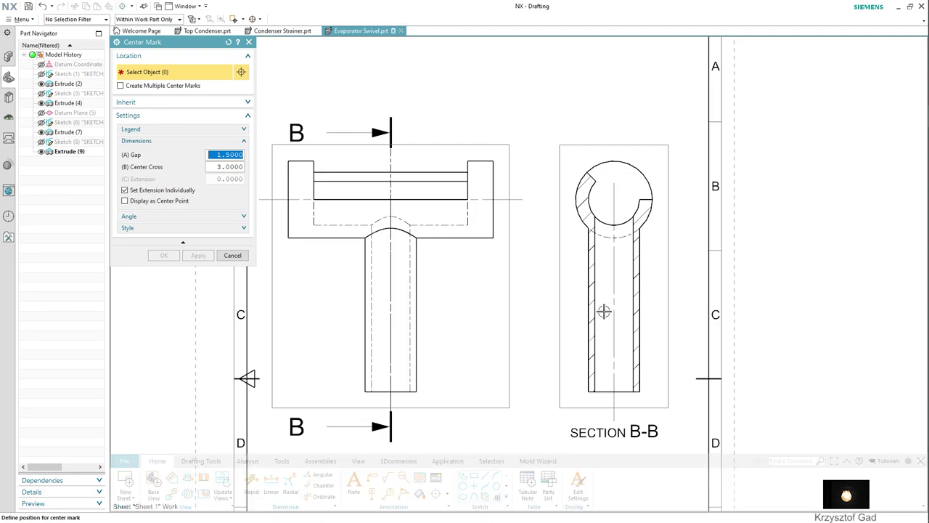
click(645, 222)
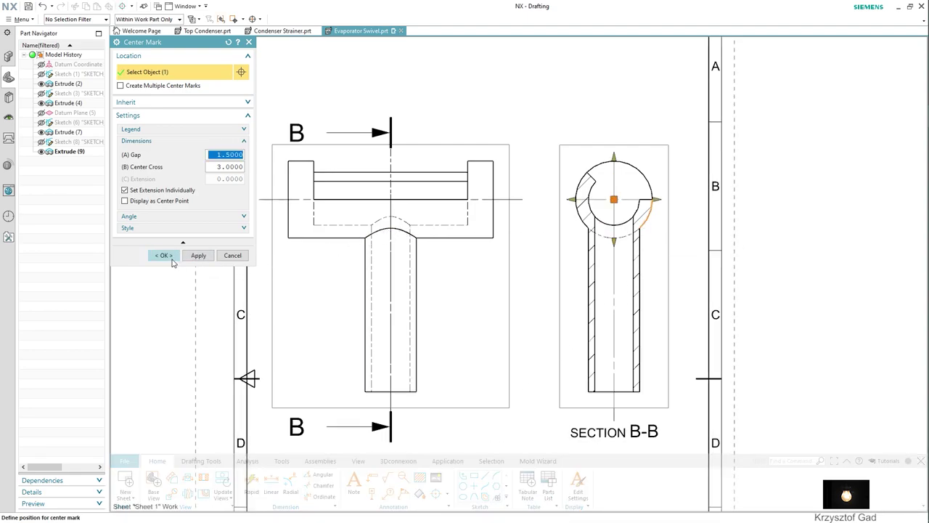
click(172, 257)
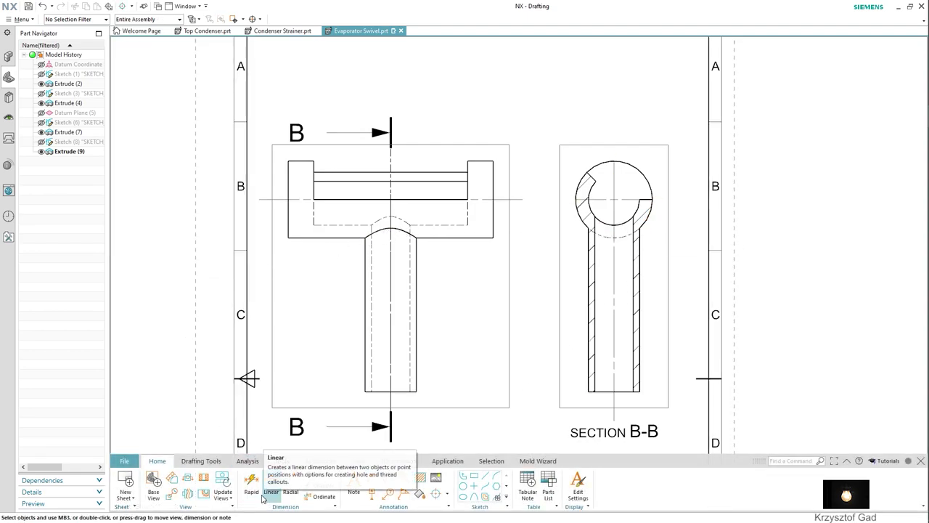
Dimension the front view vertically 15, from the shaft's bottom end to the centreline
click(251, 482)
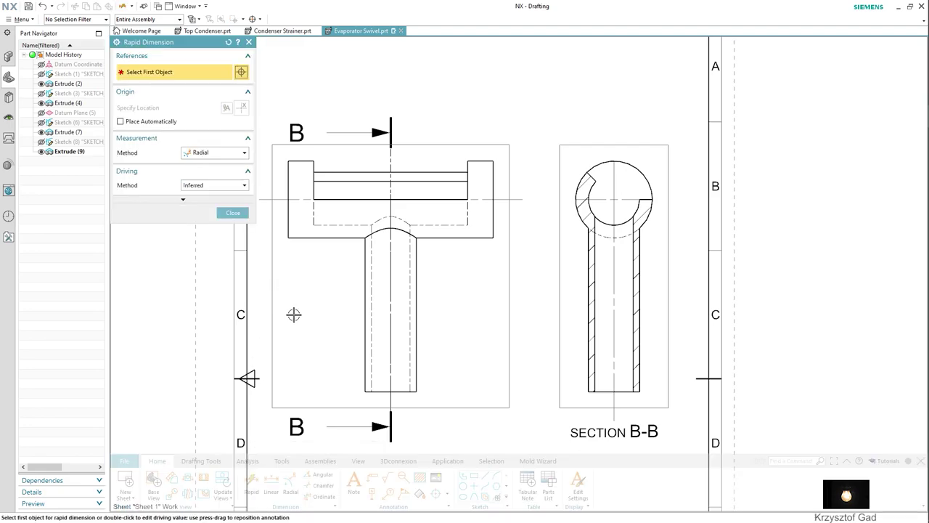
click(375, 390)
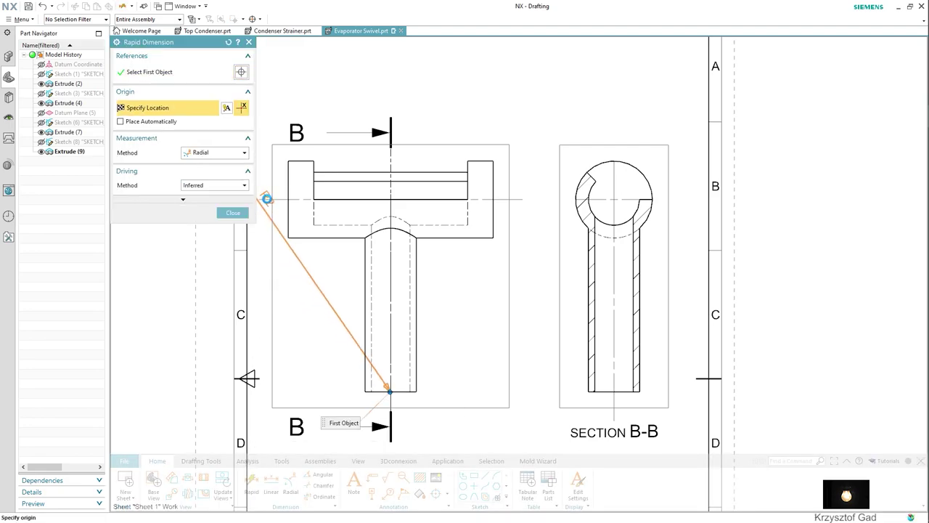
click(231, 154)
click(201, 164)
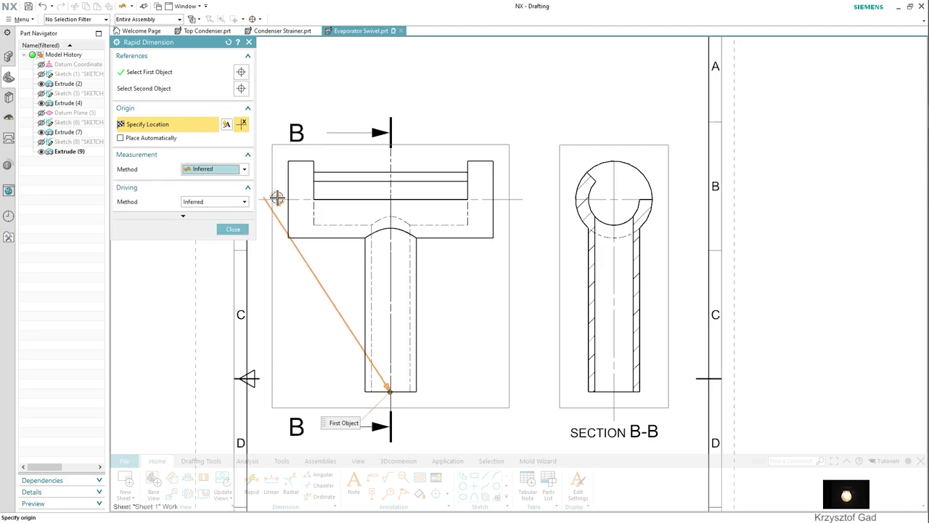
click(195, 92)
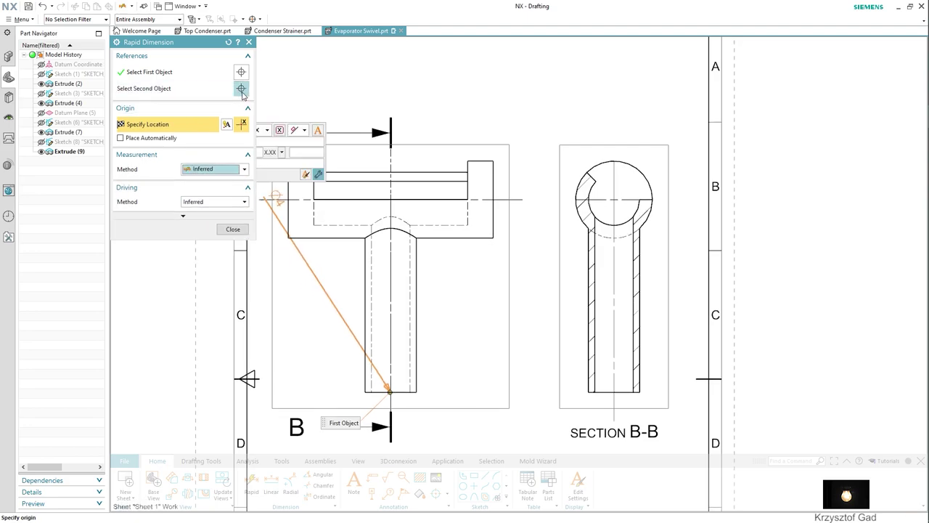
click(288, 198)
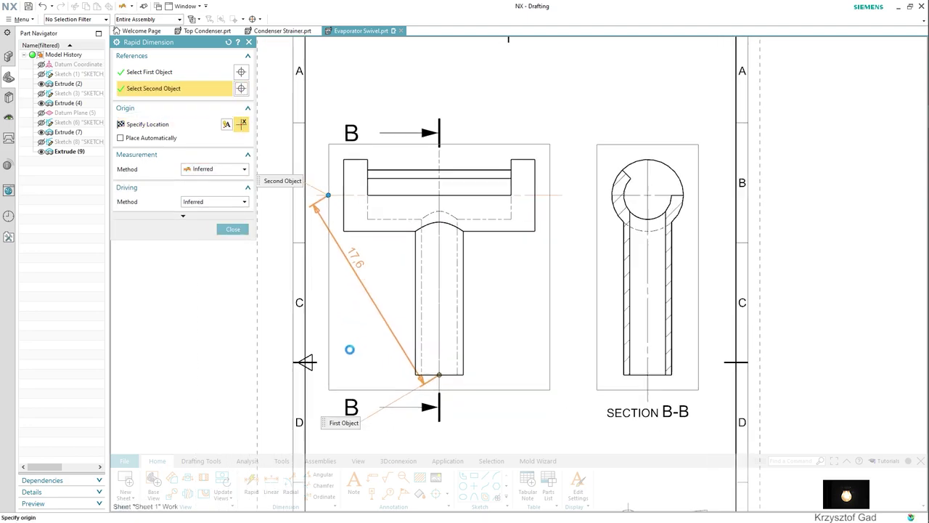
key(ctrl+f)
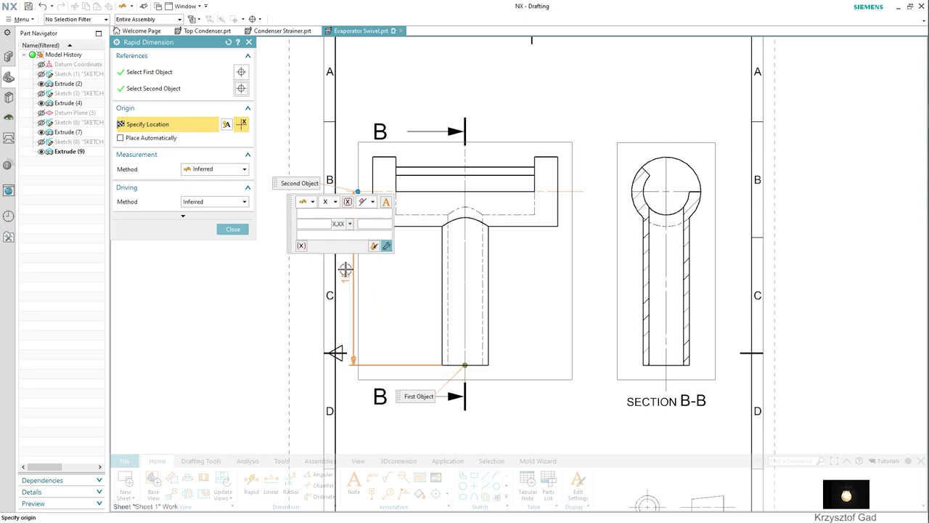
click(345, 270)
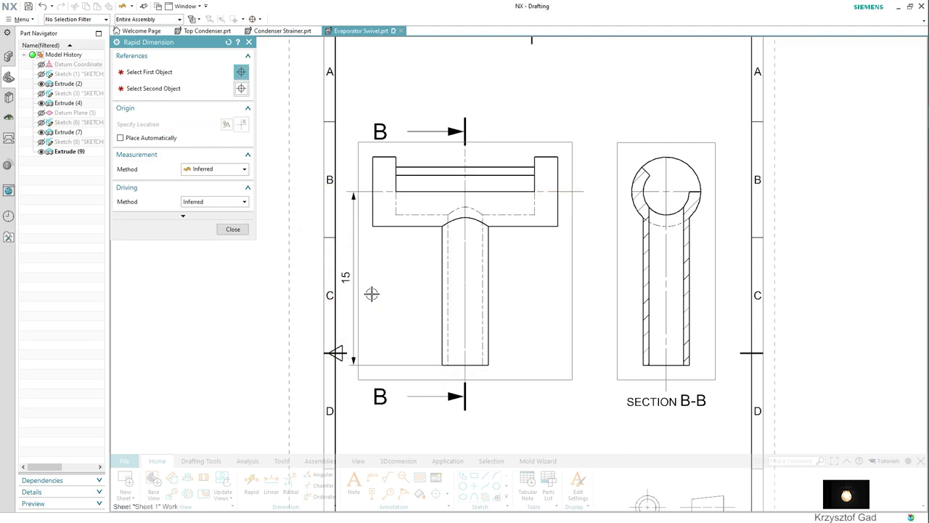
key(ctrl+f)
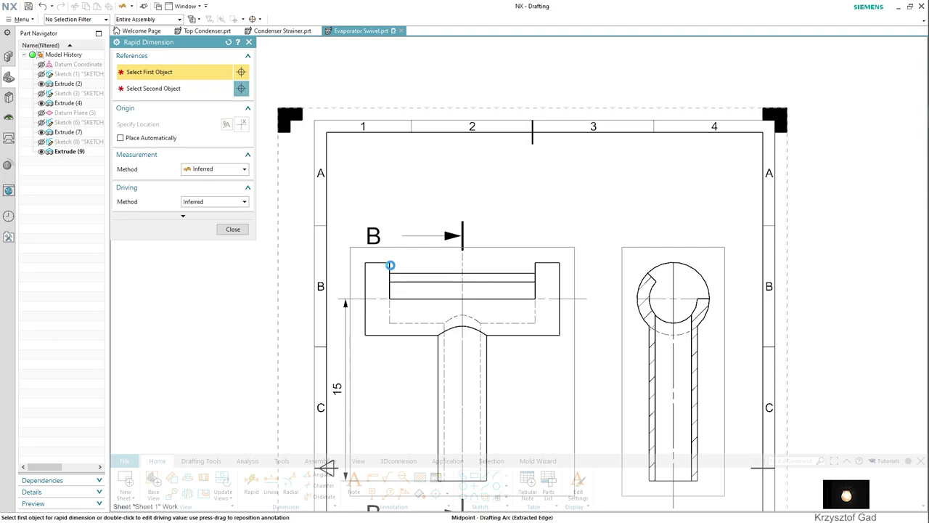
Add the 12 inner-edge and 16 outer-corner width dimensions stacked above the front view
click(390, 266)
click(535, 265)
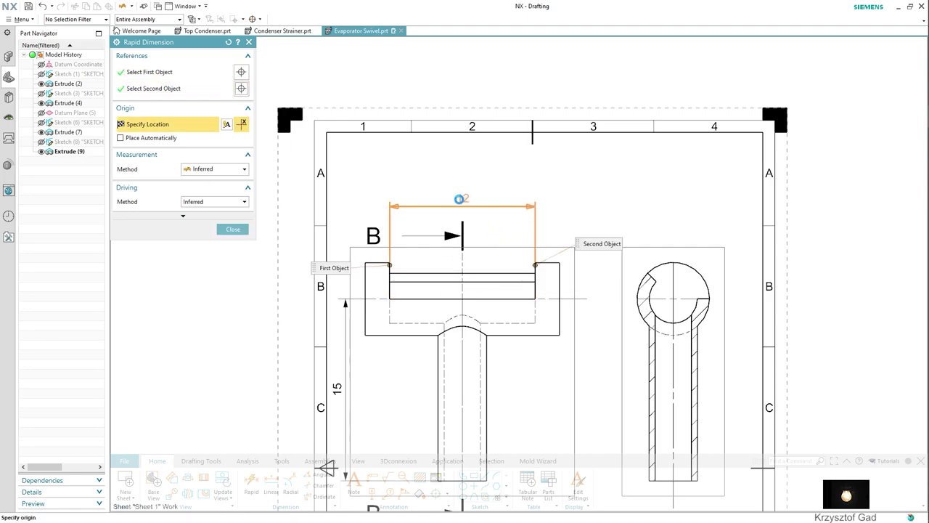
click(462, 207)
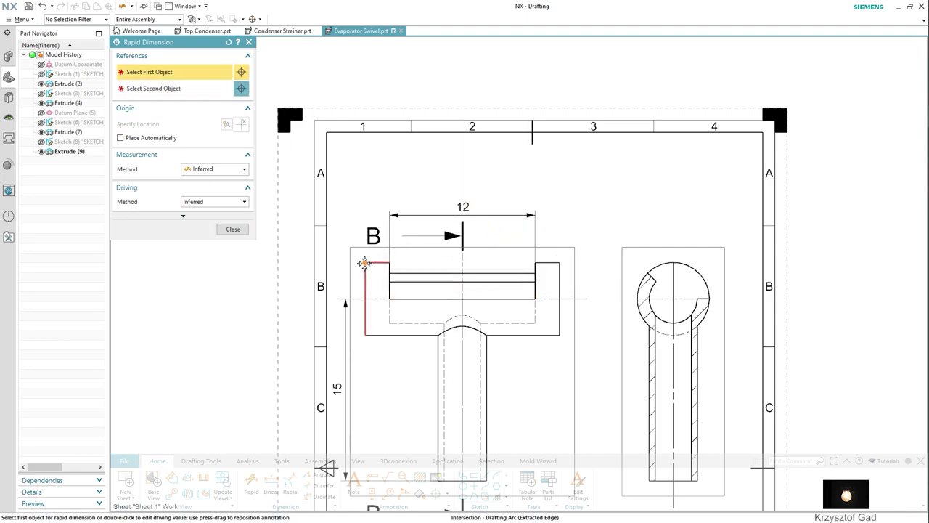
click(364, 263)
click(559, 262)
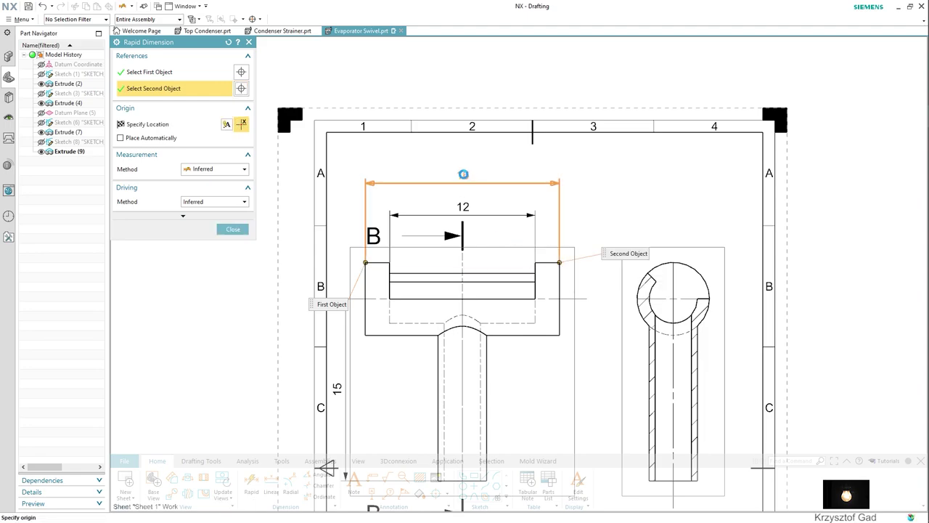
click(463, 186)
shift+middle_drag(522, 169, 301, 223)
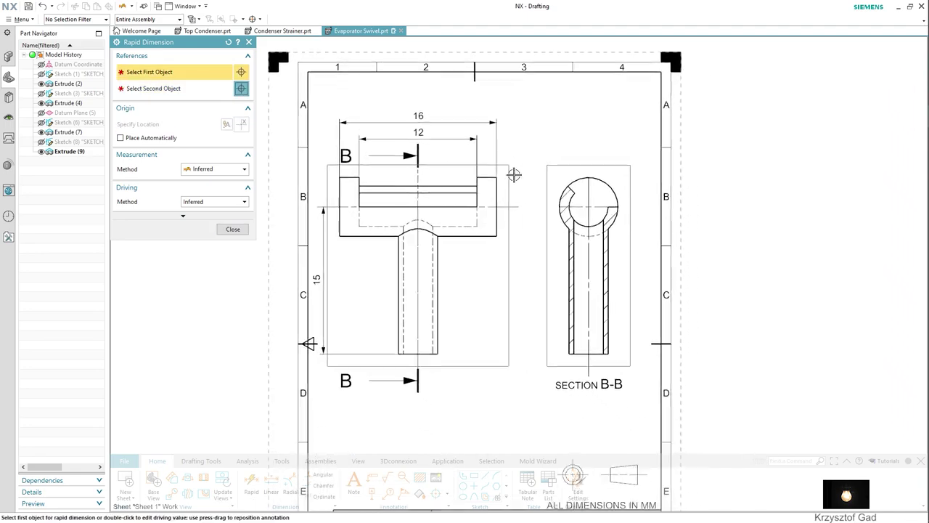
Dimension the bore Ø3 and the shaft Ø4 with cylindrical dimensions below section B-B
click(216, 168)
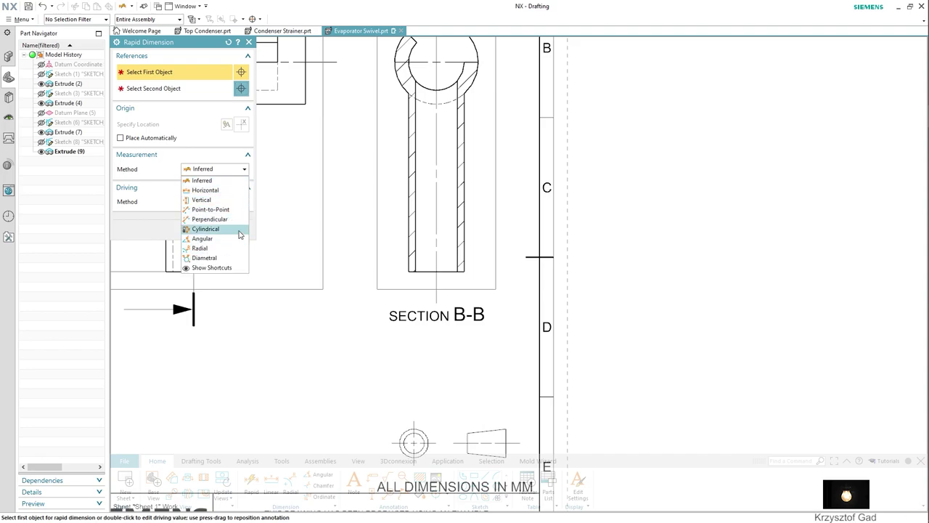
click(207, 229)
scroll(388, 249, up, 1)
scroll(412, 268, up, 1)
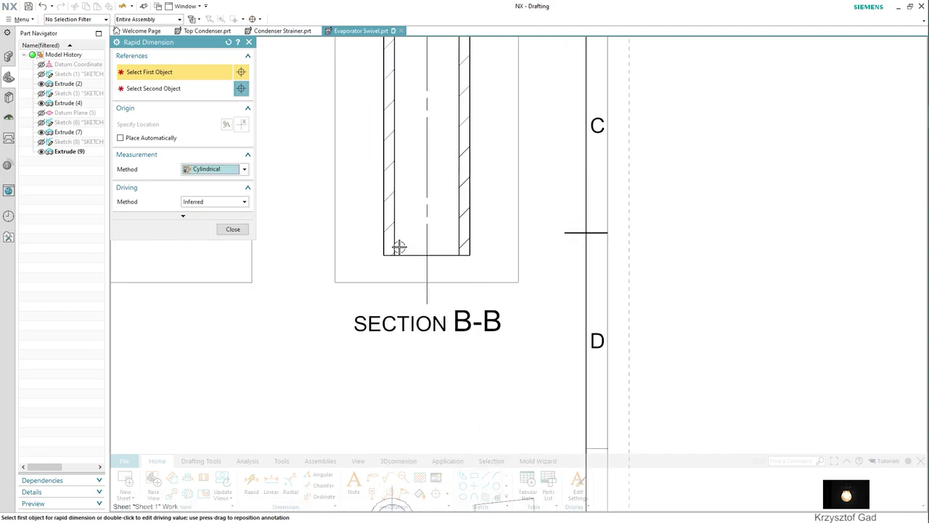
click(394, 245)
click(458, 254)
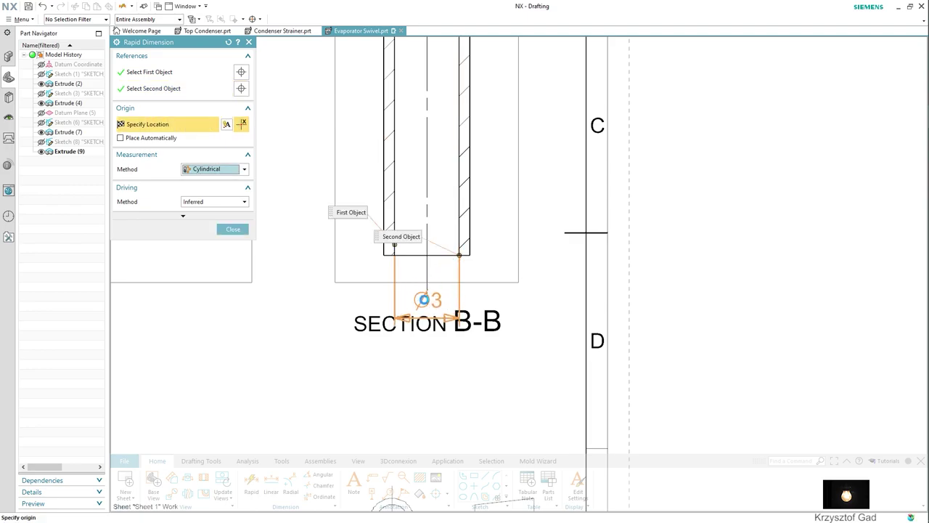
click(425, 300)
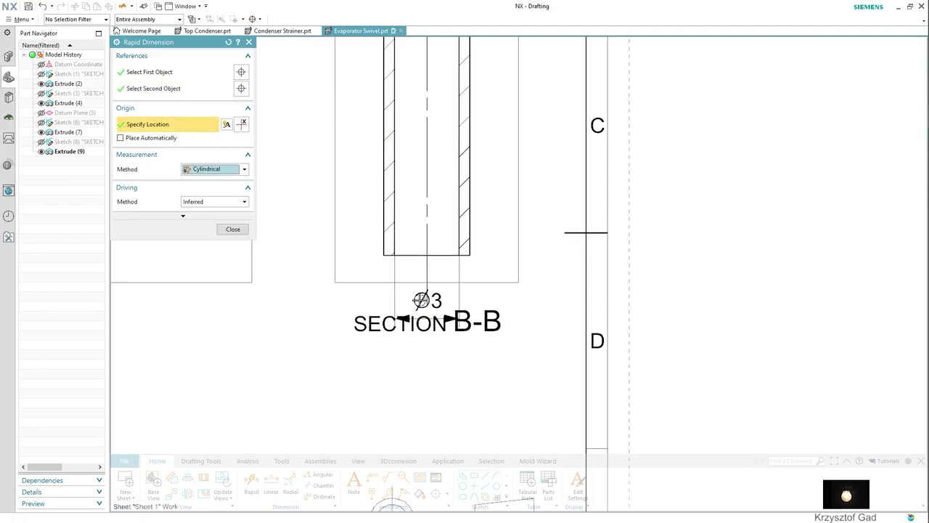
click(383, 253)
click(470, 256)
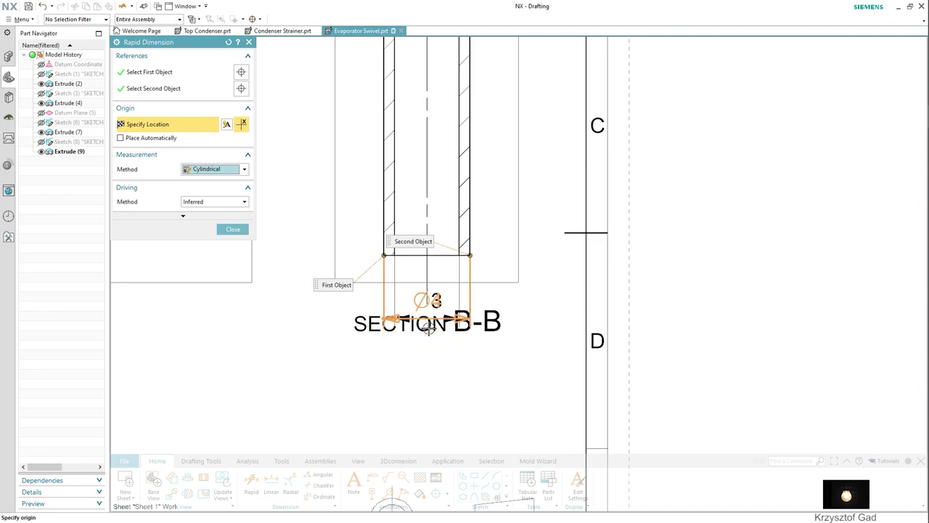
click(426, 347)
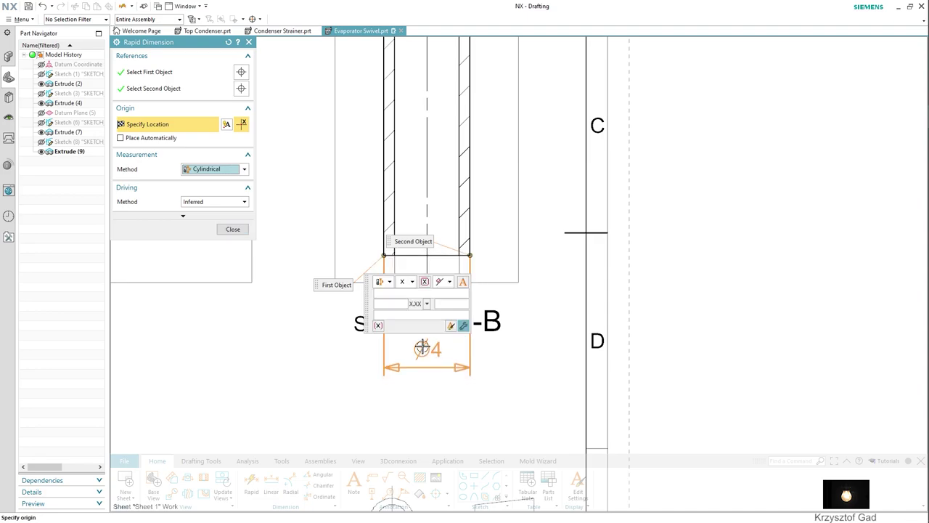
click(211, 169)
Add radial dimensions R3 to the outer circle and R2 to the inner arc
click(200, 248)
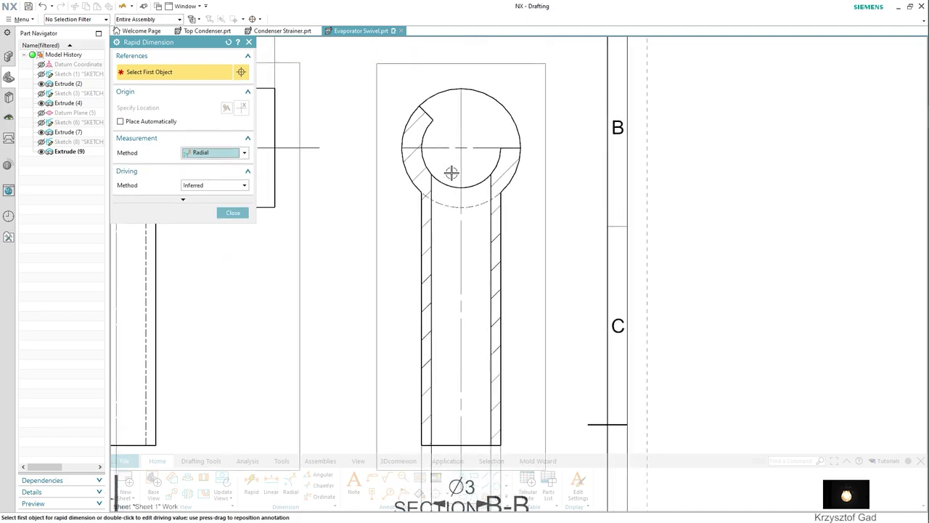
click(485, 181)
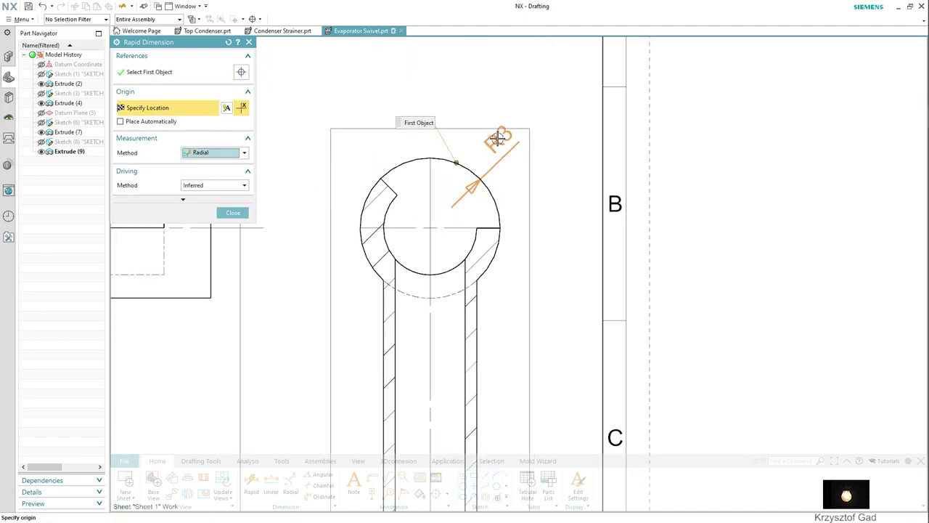
click(498, 168)
click(473, 244)
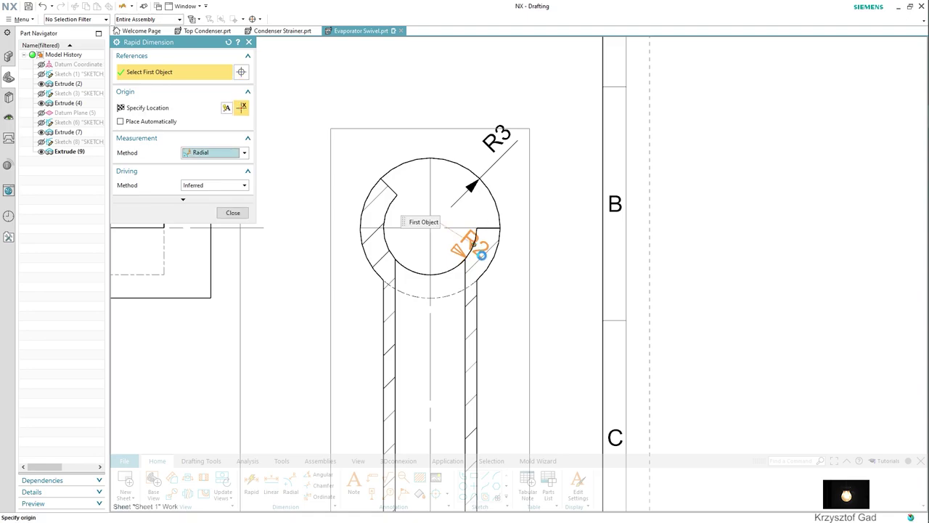
click(528, 277)
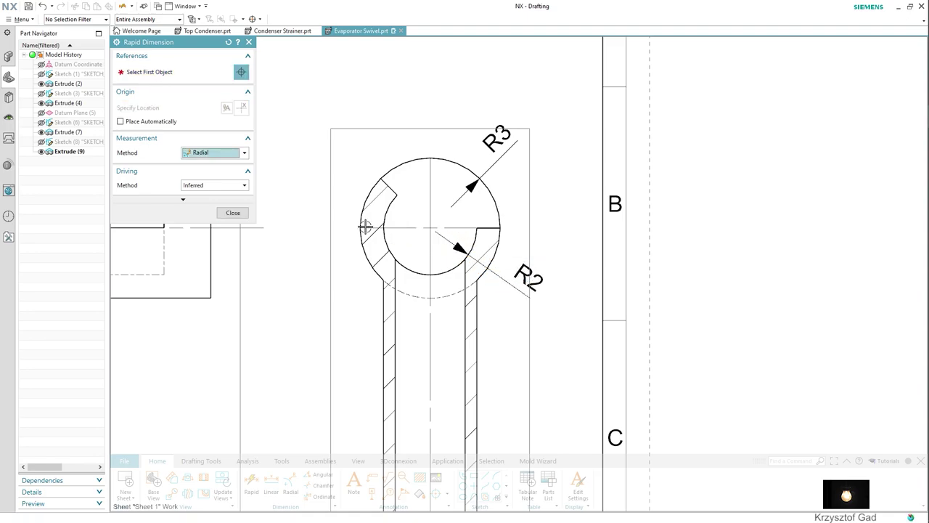
Add a 45° angular dimension between the slanted slot line and the second line
click(218, 154)
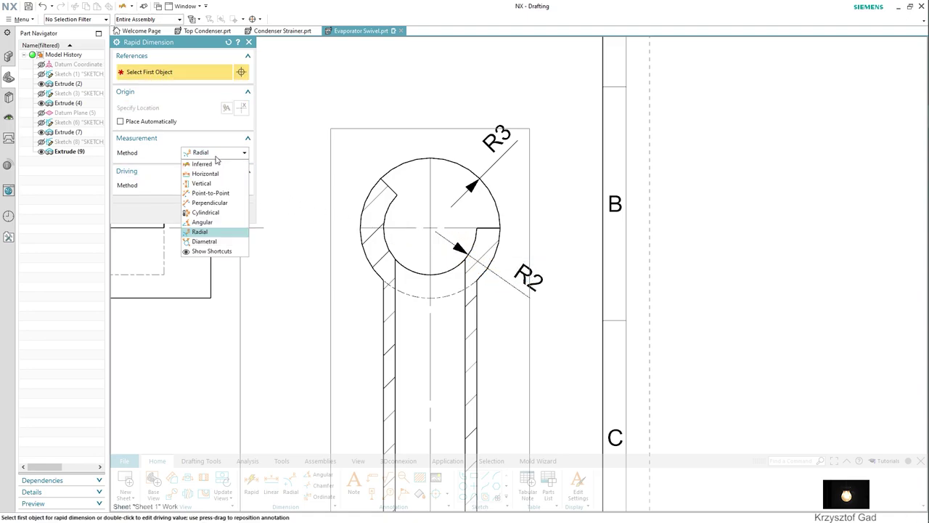
click(248, 223)
click(384, 190)
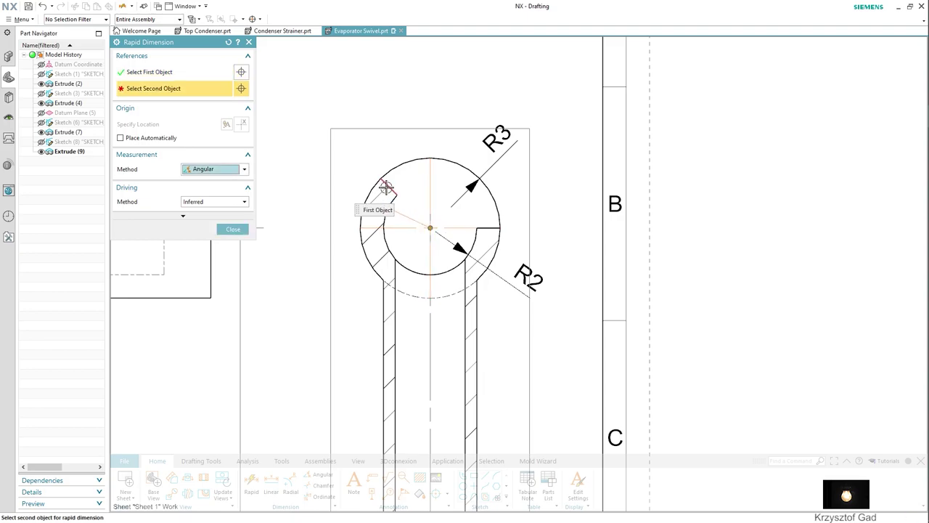
click(366, 226)
click(313, 175)
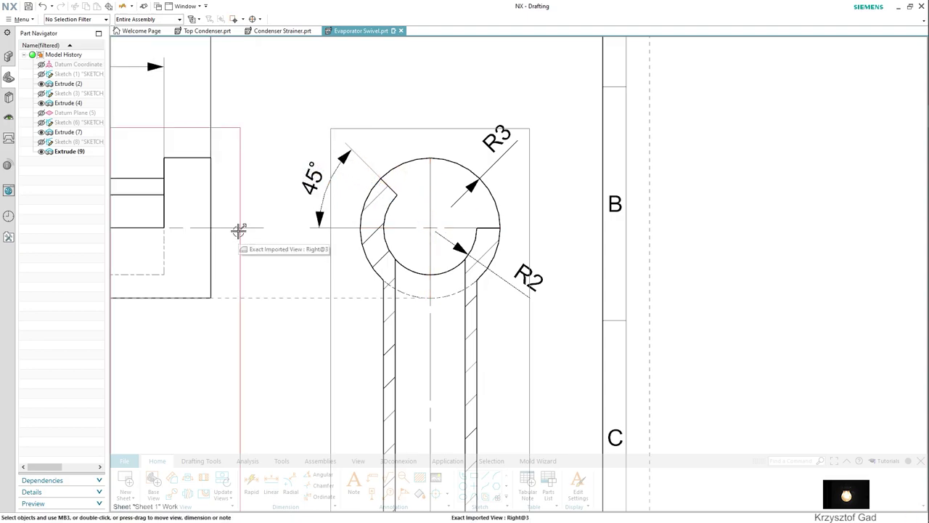
Move the SECTION B-B label below the Ø4 dimension
scroll(239, 231, down, 3)
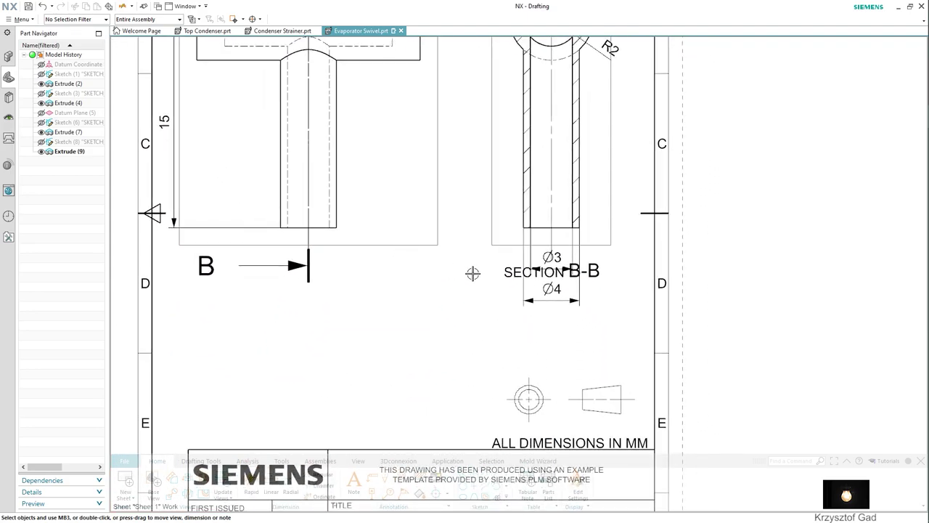
drag(507, 268, 534, 320)
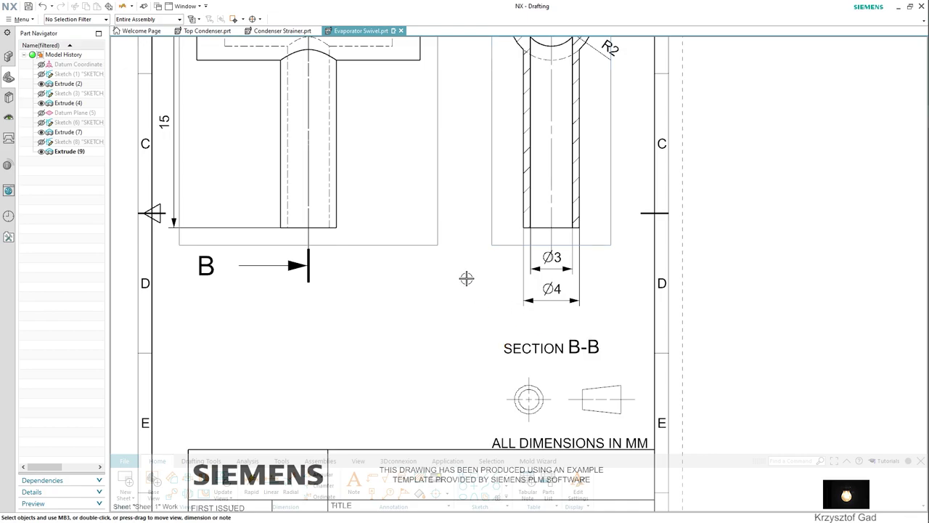
scroll(459, 275, up, 3)
scroll(395, 240, up, 2)
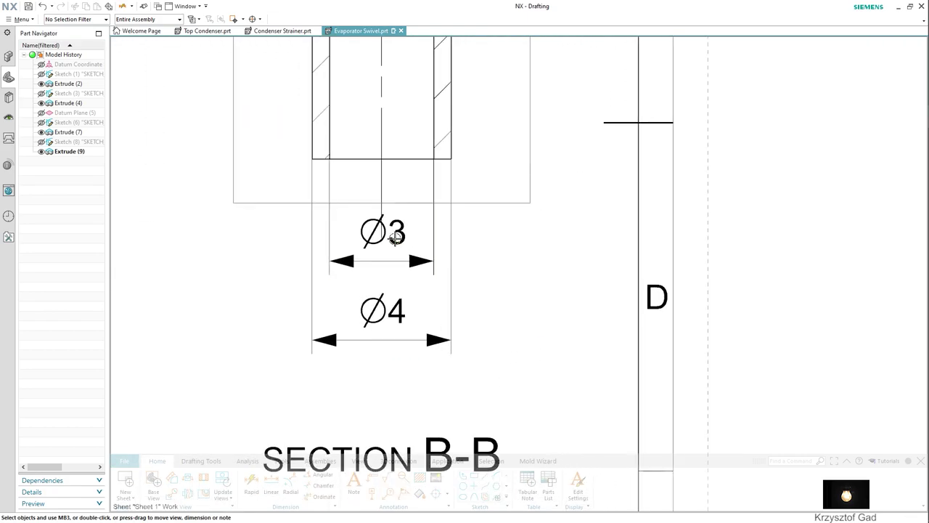
Reposition the Ø3 and Ø4 dimensions so they are spaced apart beneath the shaft
mouse_move(395, 240)
mouse_down()
mouse_move(402, 250)
mouse_move(387, 252)
mouse_up()
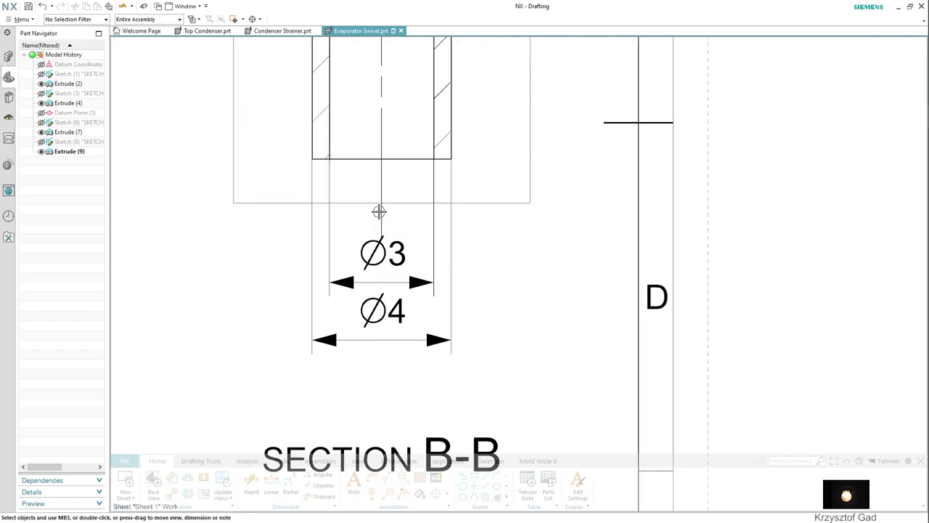
double_click(382, 211)
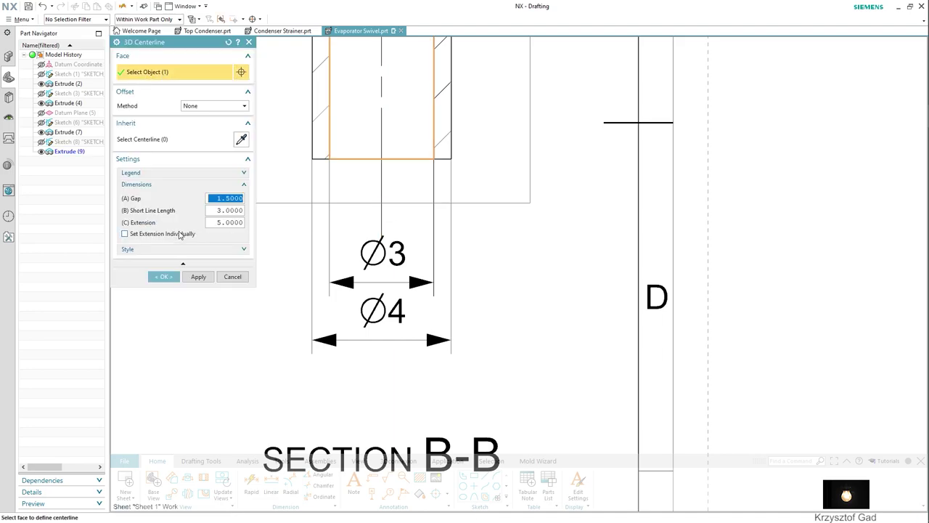
click(174, 276)
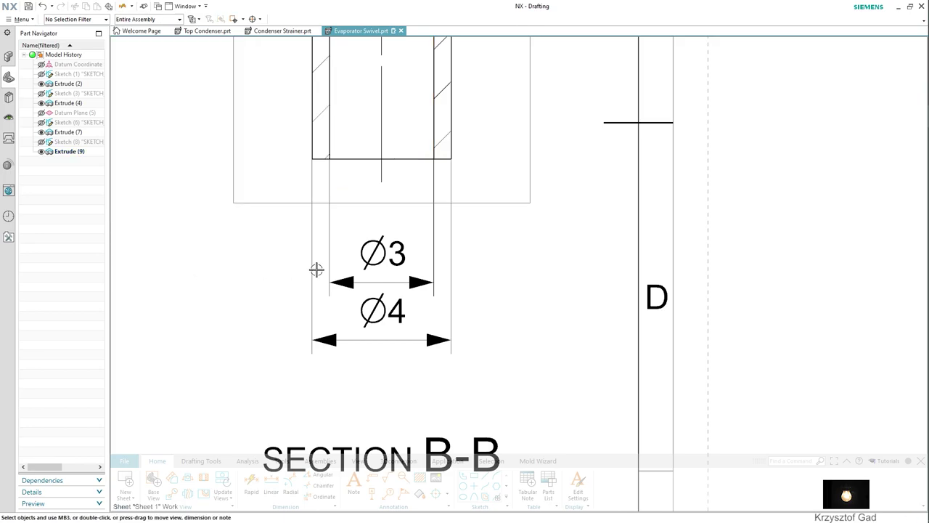
drag(363, 252, 381, 216)
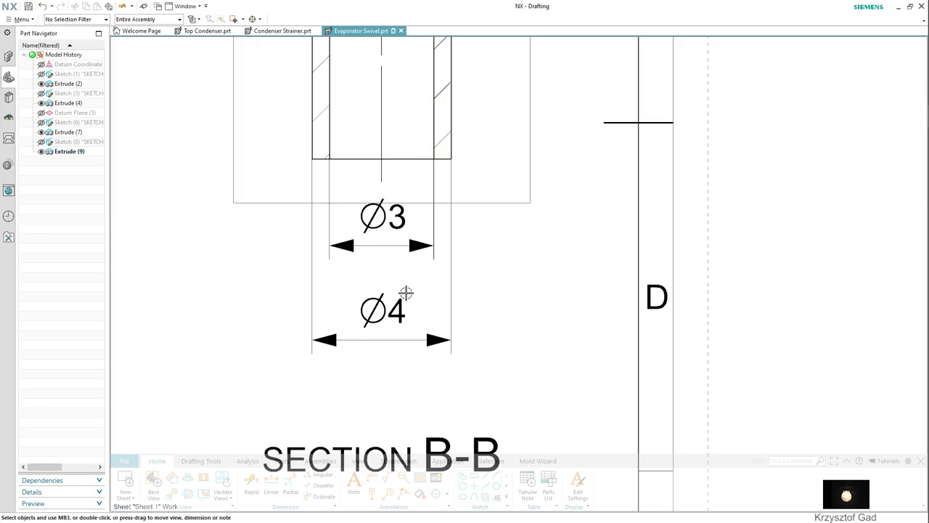
drag(403, 305, 394, 278)
scroll(382, 290, down, 2)
Zoom out and fit the whole A4 sheet with its title block in the window
scroll(382, 290, down, 3)
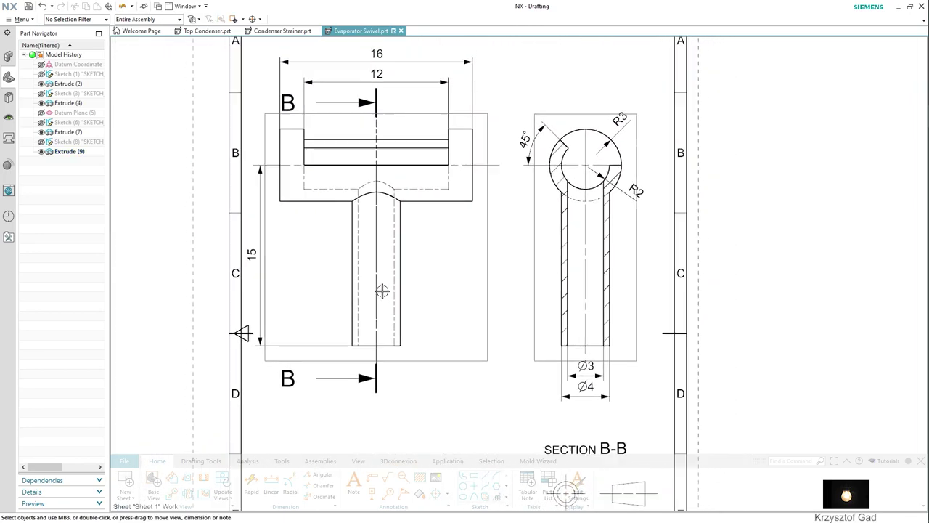
scroll(382, 291, down, 2)
scroll(381, 292, down, 1)
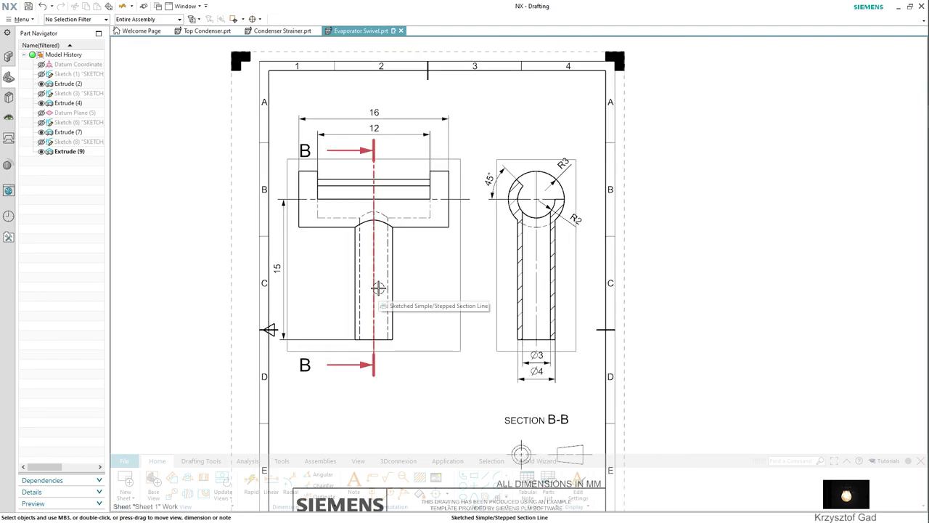
scroll(378, 289, down, 1)
scroll(381, 291, down, 1)
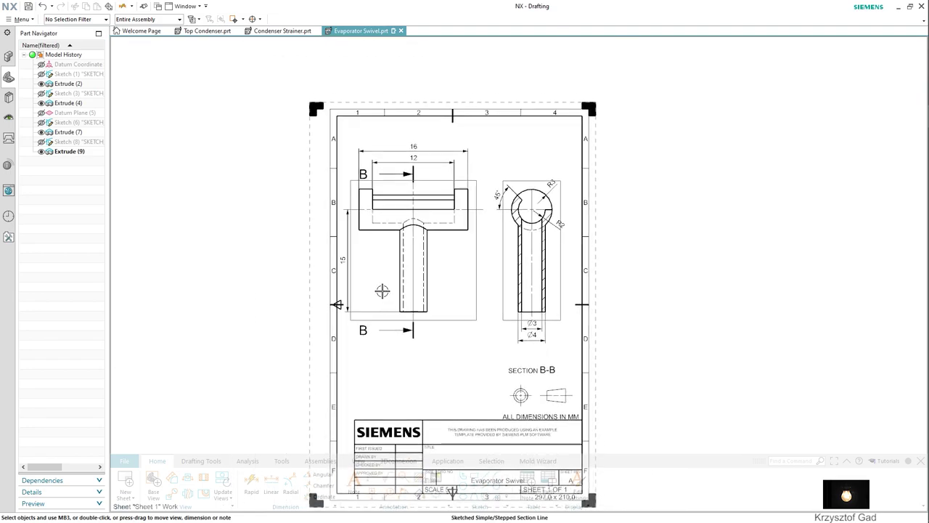
right_click(288, 248)
click(305, 266)
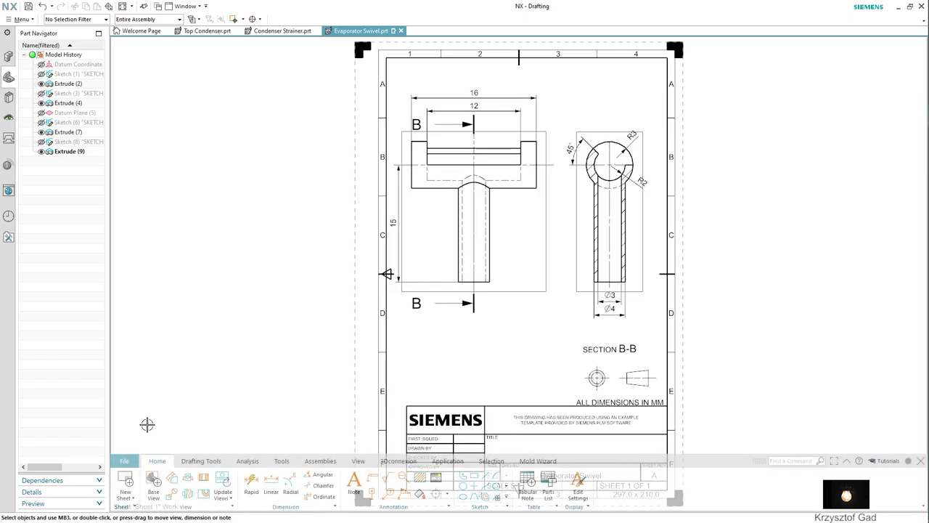
click(15, 20)
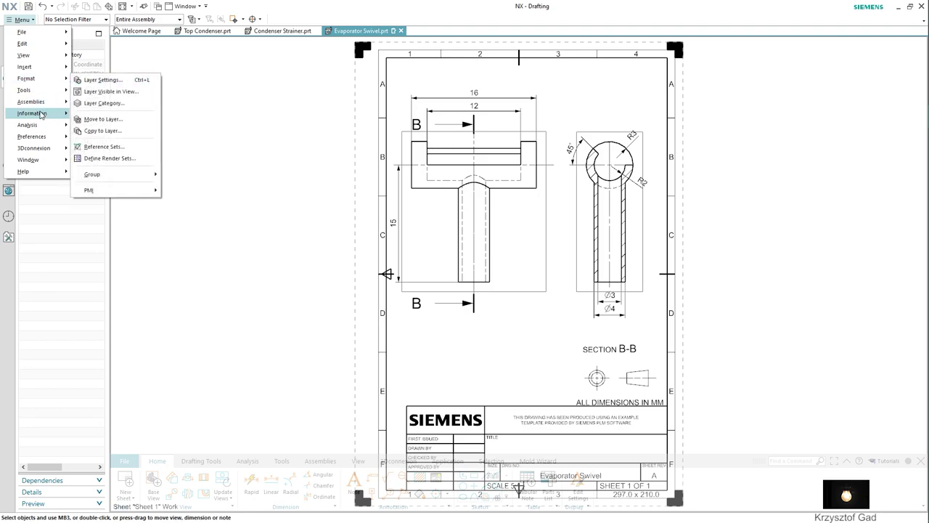
mouse_move(32, 136)
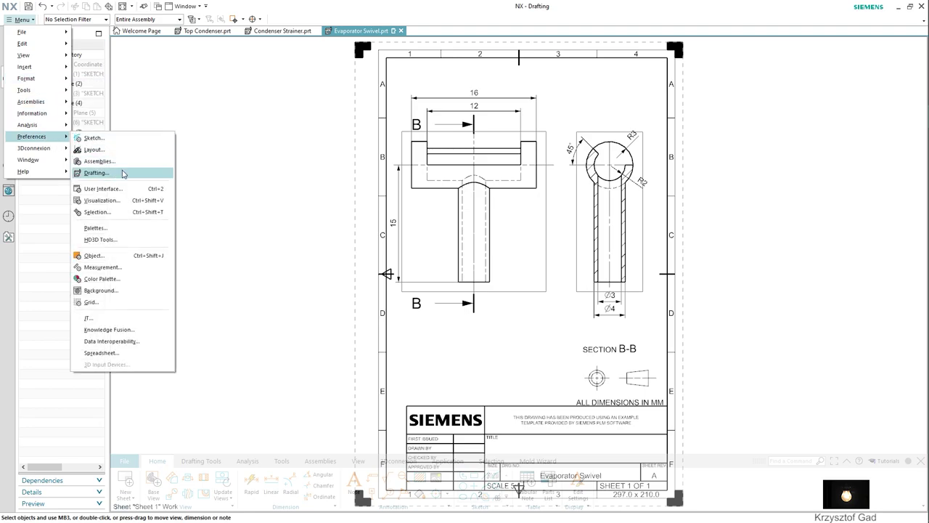
Turn off view border display in the Drafting preferences
click(123, 173)
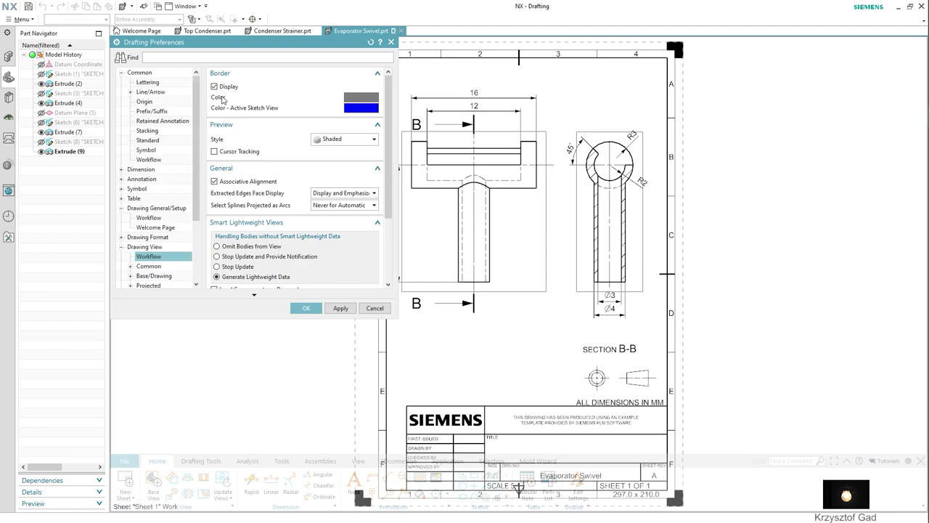
click(308, 308)
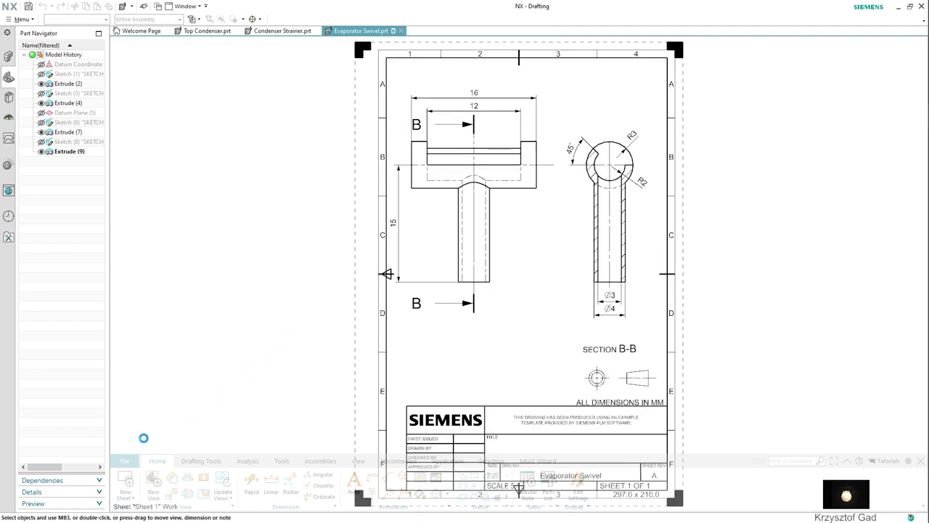